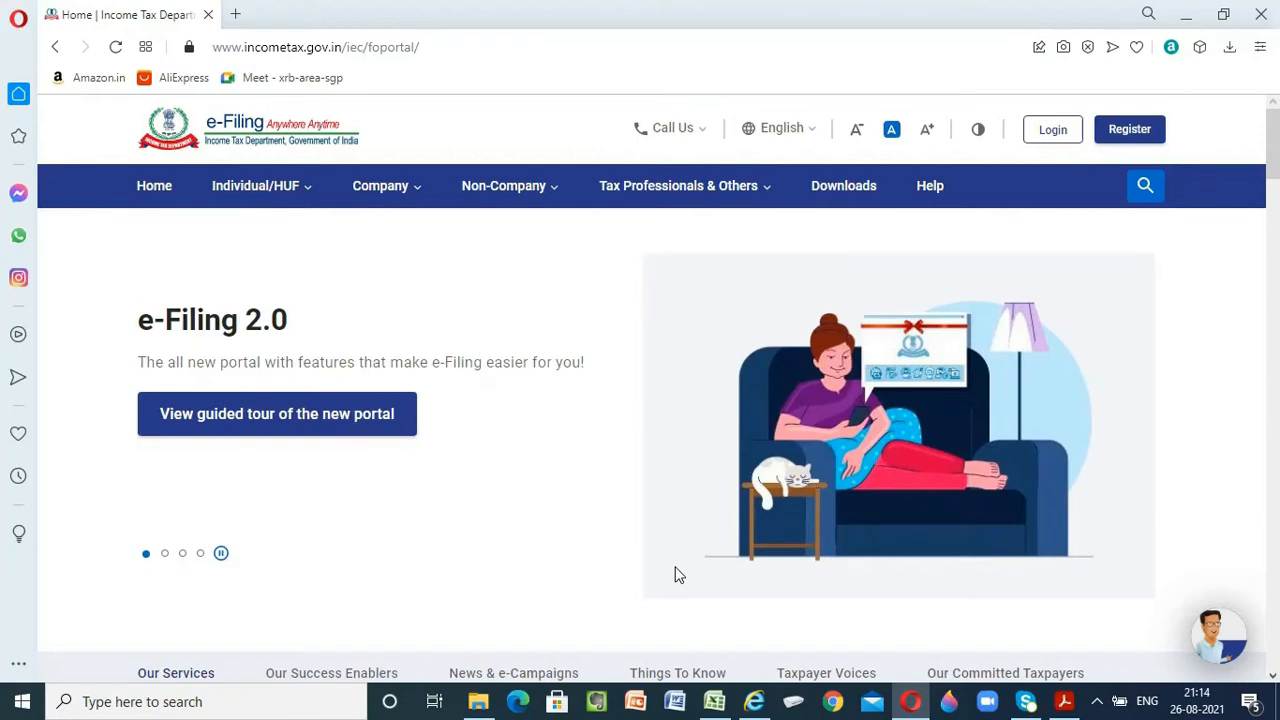
Switch to the INCOIME TAX.xlsx workbook in Excel and review the balance sheet and the profit and loss account for 31.03.2021
{"action": "left_click", "coordinate": [722, 698]}
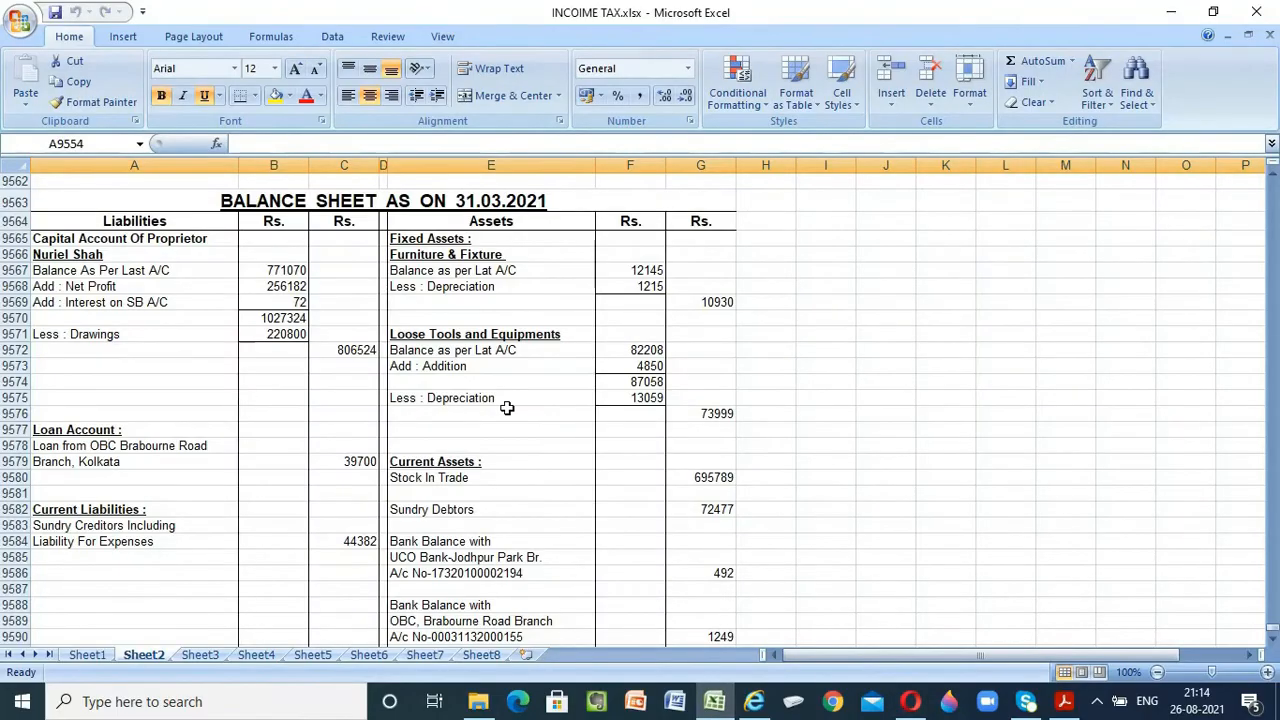
{"action": "scroll", "coordinate": [507, 408], "scroll_direction": "down", "scroll_amount": 3}
{"action": "scroll", "coordinate": [508, 406], "scroll_direction": "up", "scroll_amount": 3}
{"action": "left_click", "coordinate": [200, 654]}
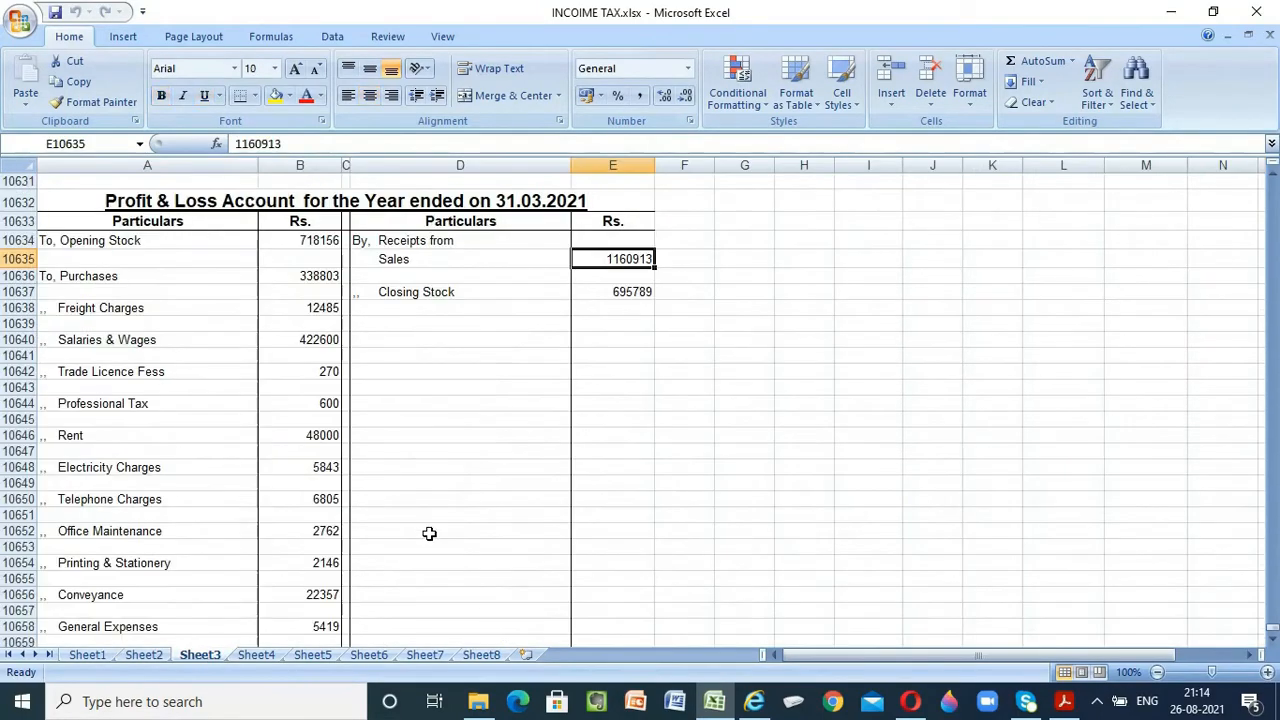
{"action": "scroll", "coordinate": [441, 517], "scroll_direction": "down", "scroll_amount": 2}
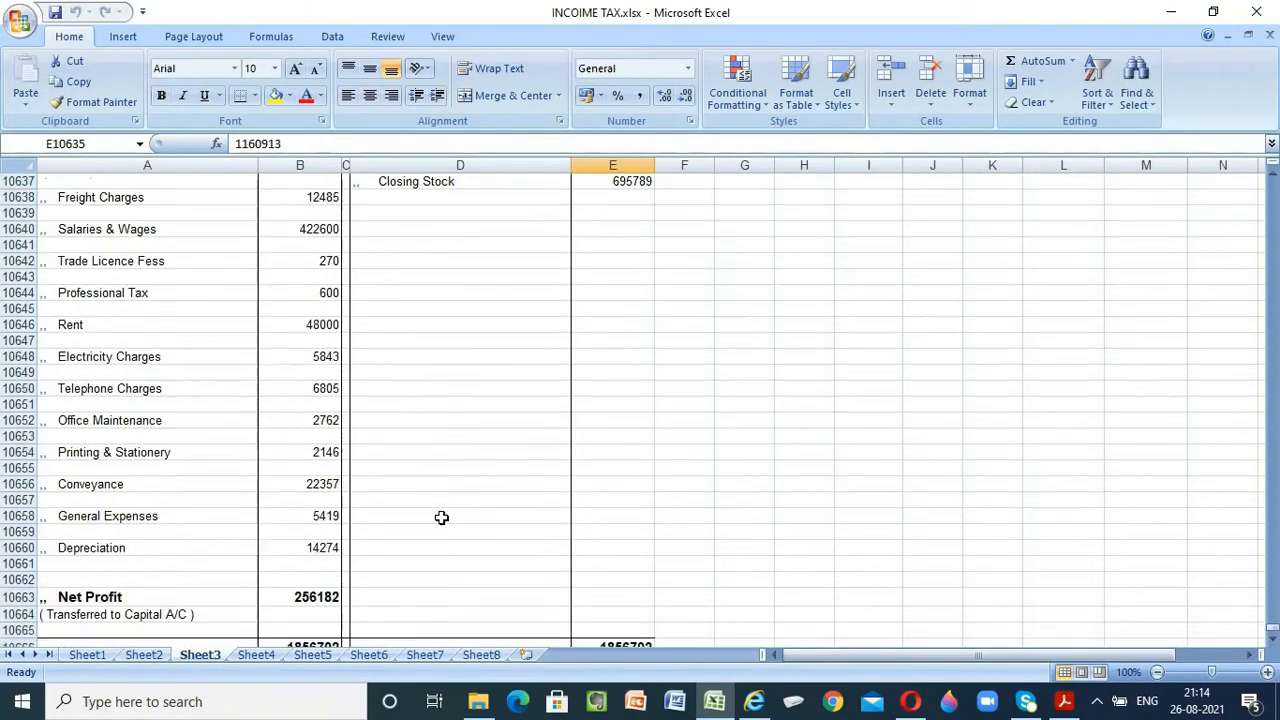
{"action": "scroll", "coordinate": [441, 517], "scroll_direction": "down", "scroll_amount": 2}
{"action": "scroll", "coordinate": [438, 517], "scroll_direction": "up", "scroll_amount": 4}
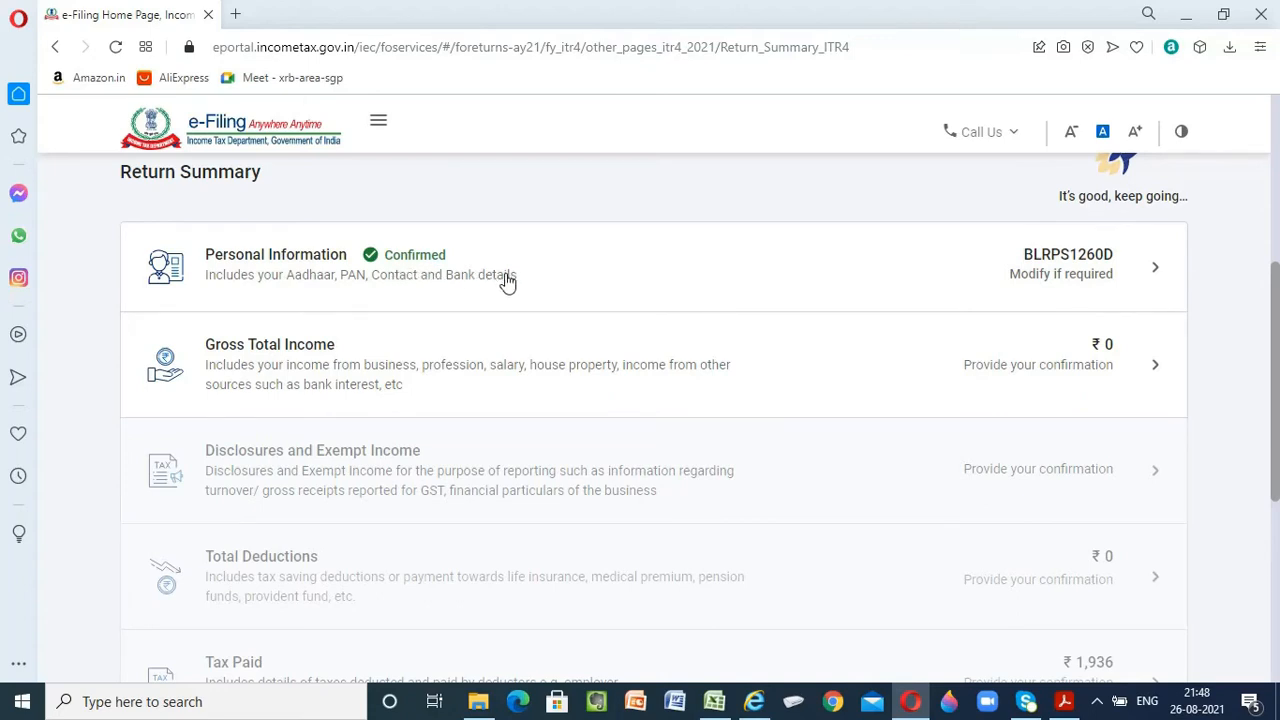
Open the Gross Total Income section of the return in the e-Filing portal and skip its salary questions
{"action": "left_click", "coordinate": [296, 350]}
{"action": "scroll", "coordinate": [517, 405], "scroll_direction": "down", "scroll_amount": 10}
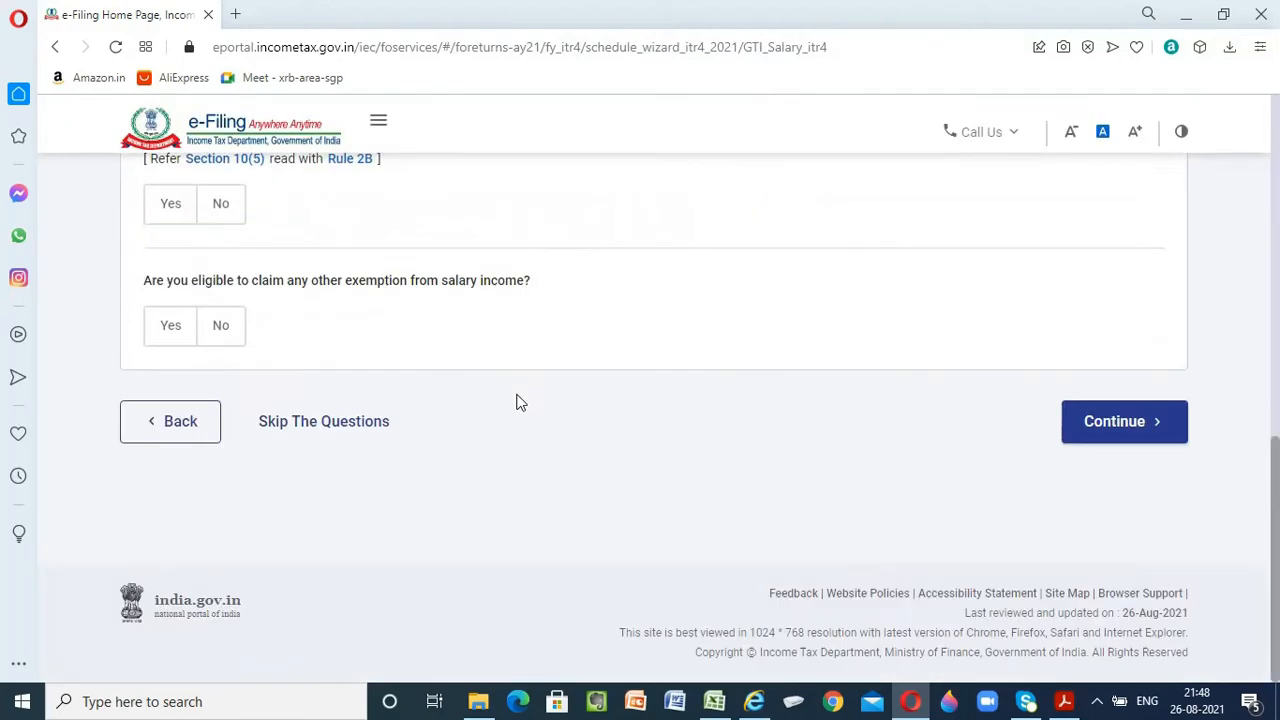
{"action": "left_click", "coordinate": [349, 432]}
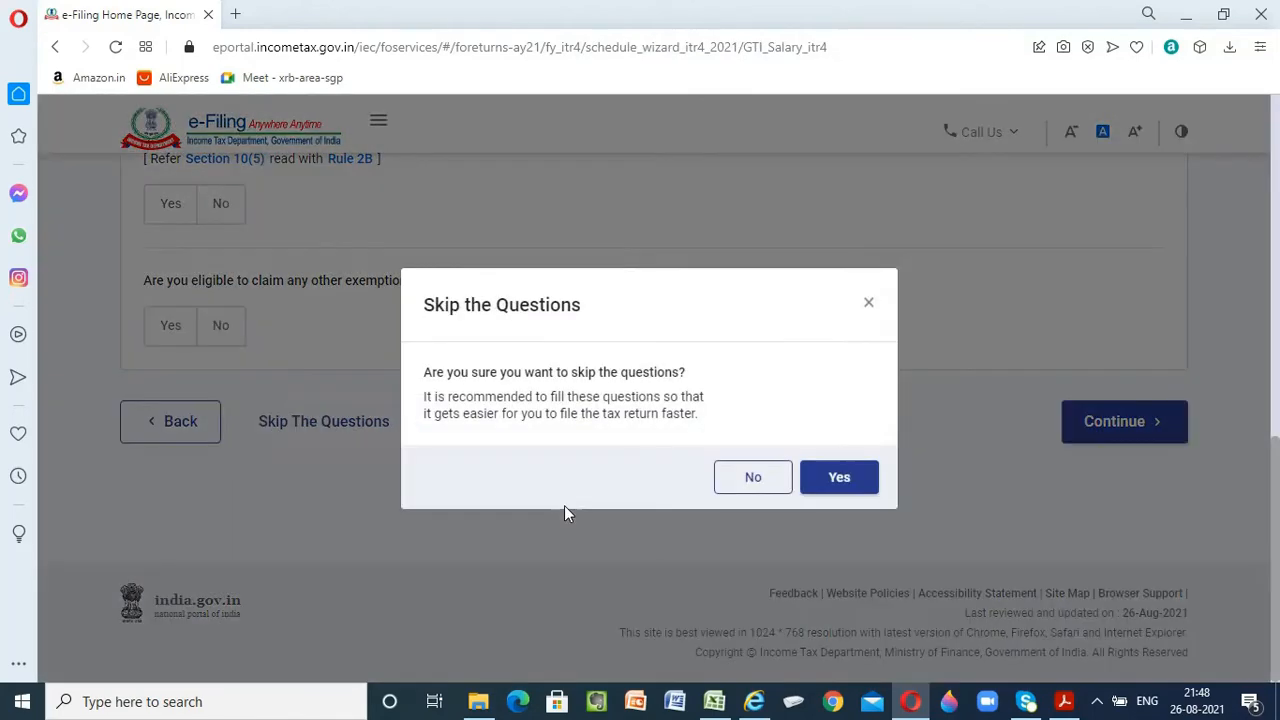
{"action": "left_click", "coordinate": [855, 484]}
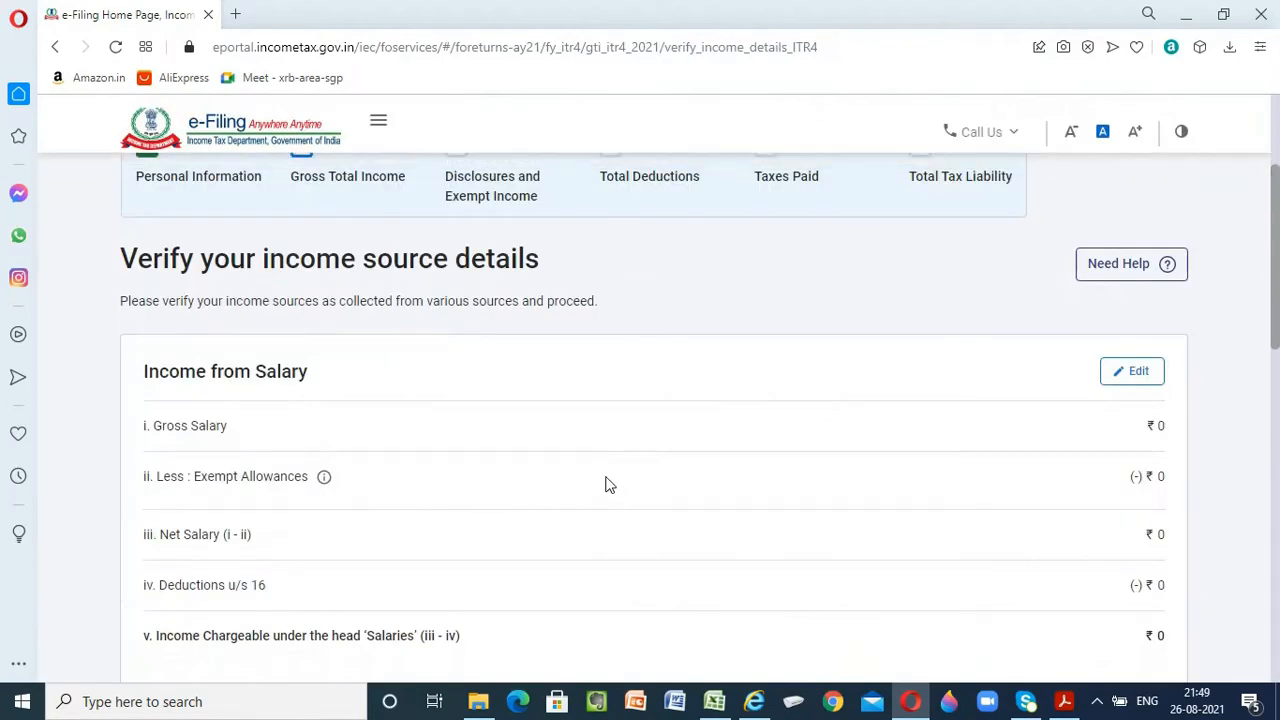
Start adding details for income from business or profession and enter SHAH FURNITURE as the business name
{"action": "scroll", "coordinate": [608, 484], "scroll_direction": "down", "scroll_amount": 1}
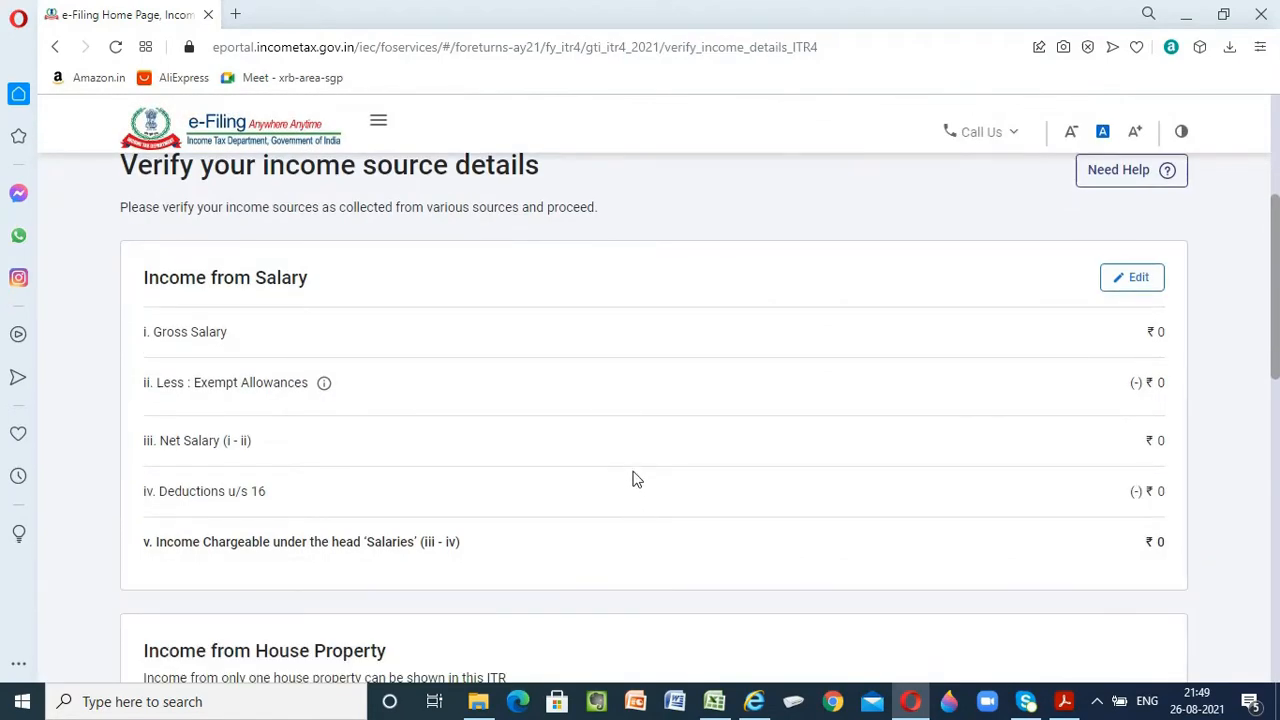
{"action": "scroll", "coordinate": [633, 478], "scroll_direction": "down", "scroll_amount": 7}
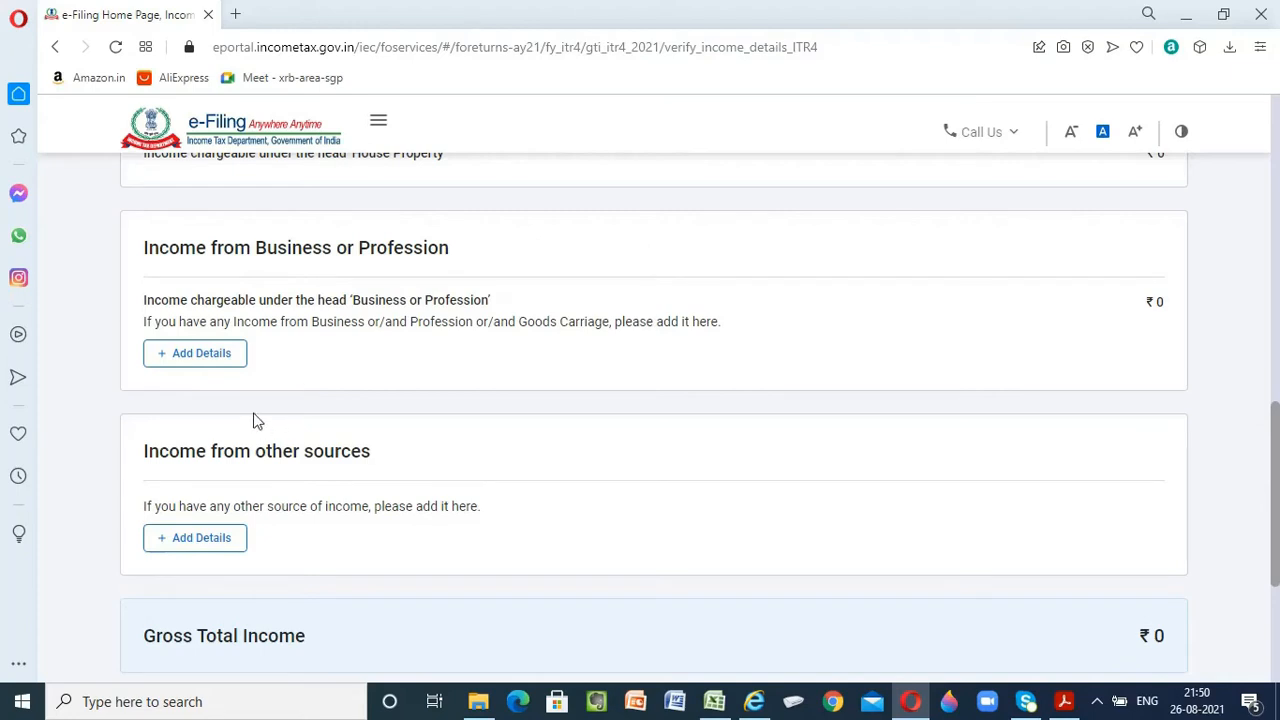
{"action": "left_click", "coordinate": [200, 362]}
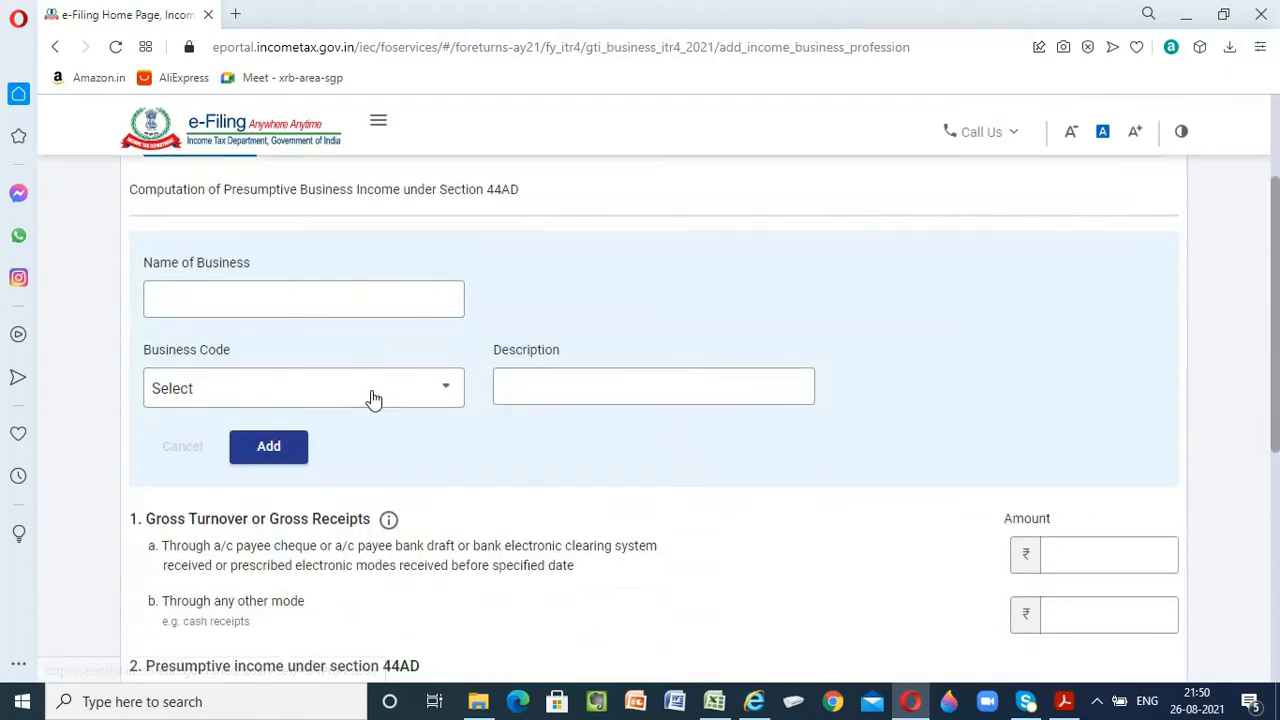
{"action": "left_click", "coordinate": [171, 297]}
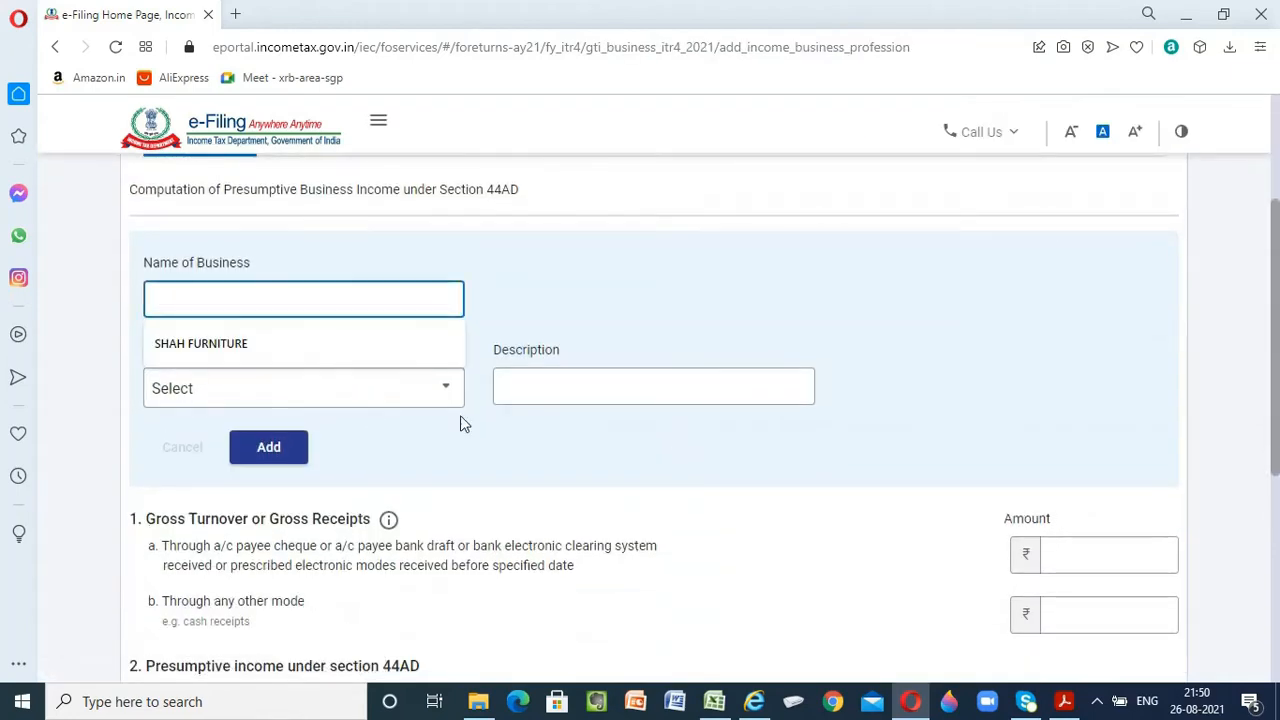
{"action": "left_click", "coordinate": [289, 346]}
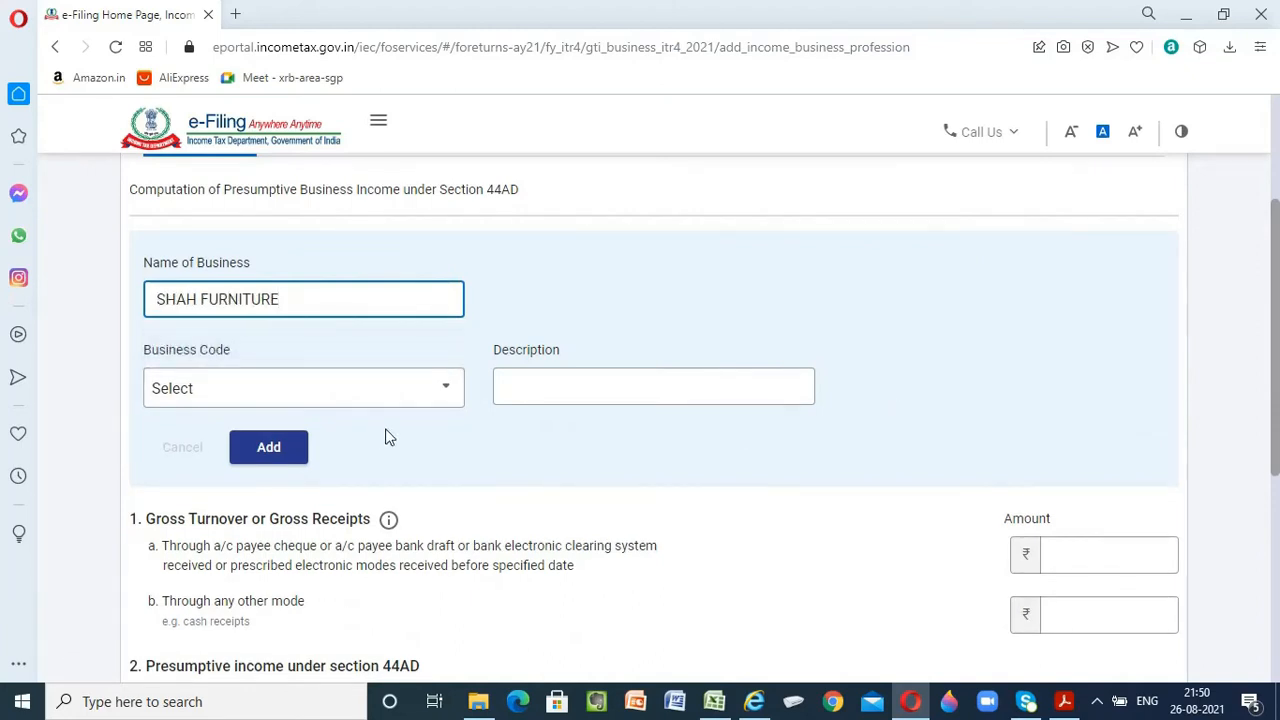
{"action": "key", "text": "Tab"}
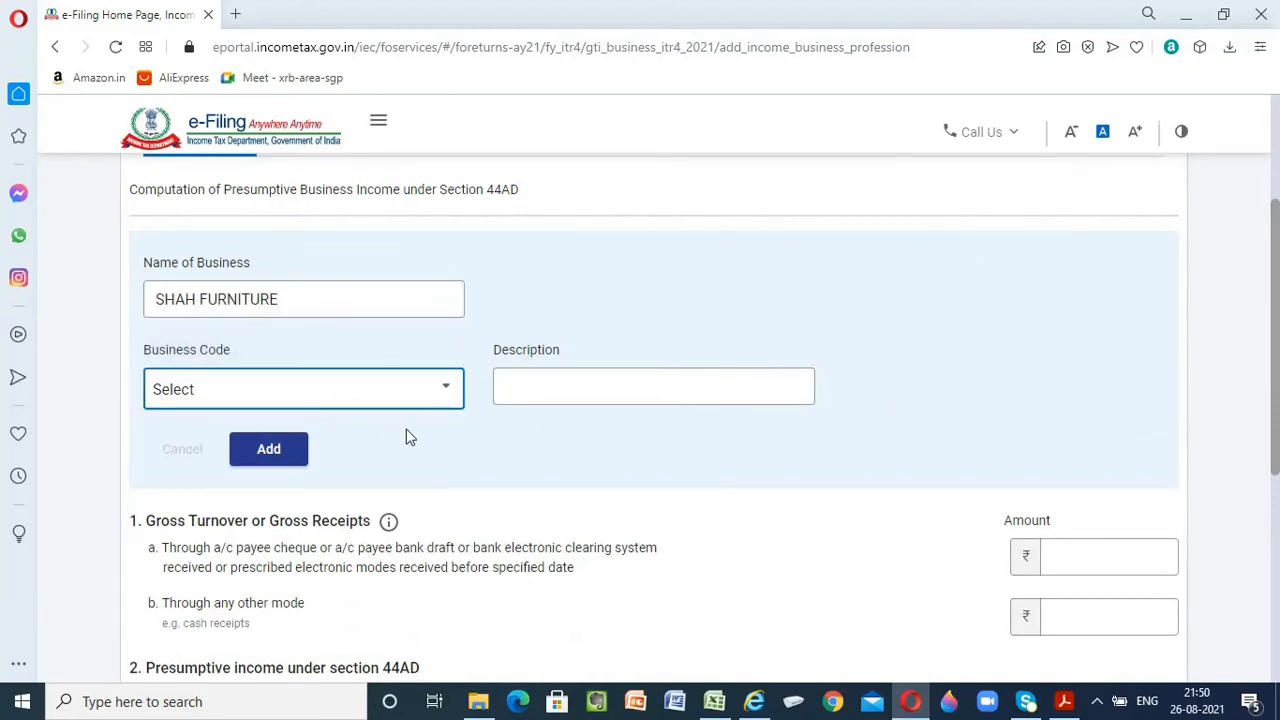
Set the business code to 09028-Retail sale of other products n.e.c and the description to FURNITURE SELLER, then add the business
{"action": "left_click", "coordinate": [270, 403]}
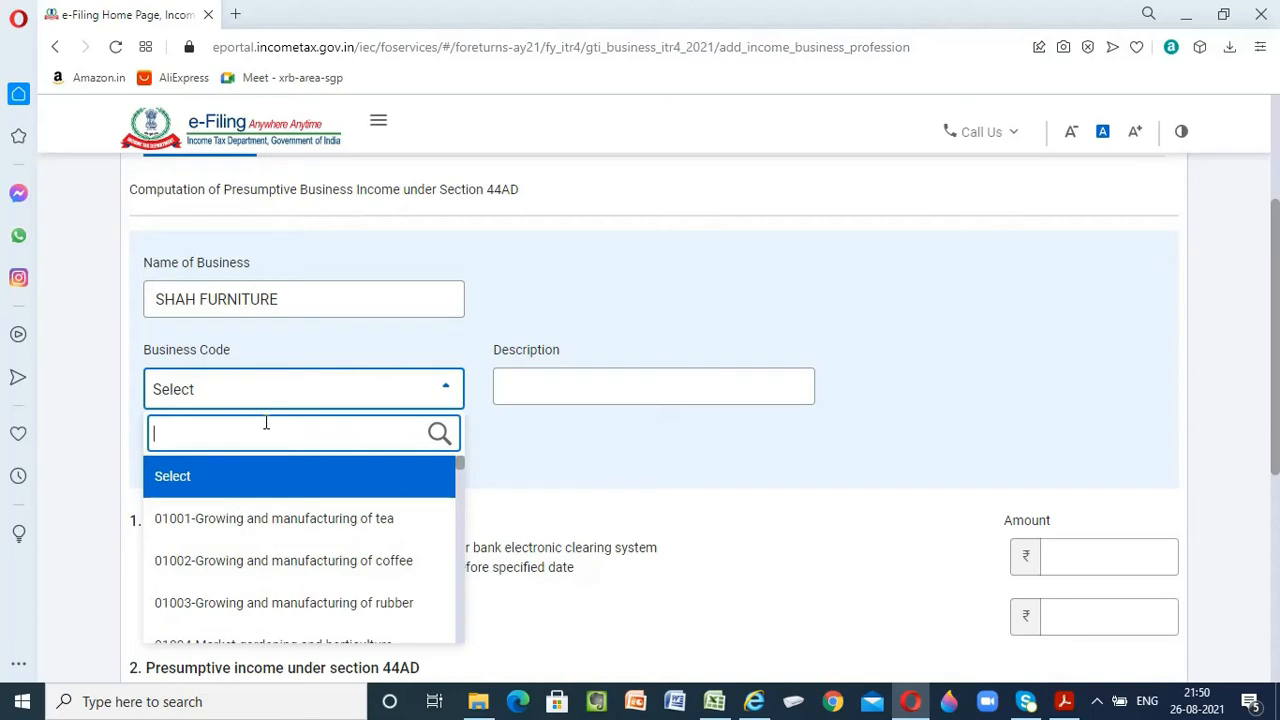
{"action": "type", "text": "09028"}
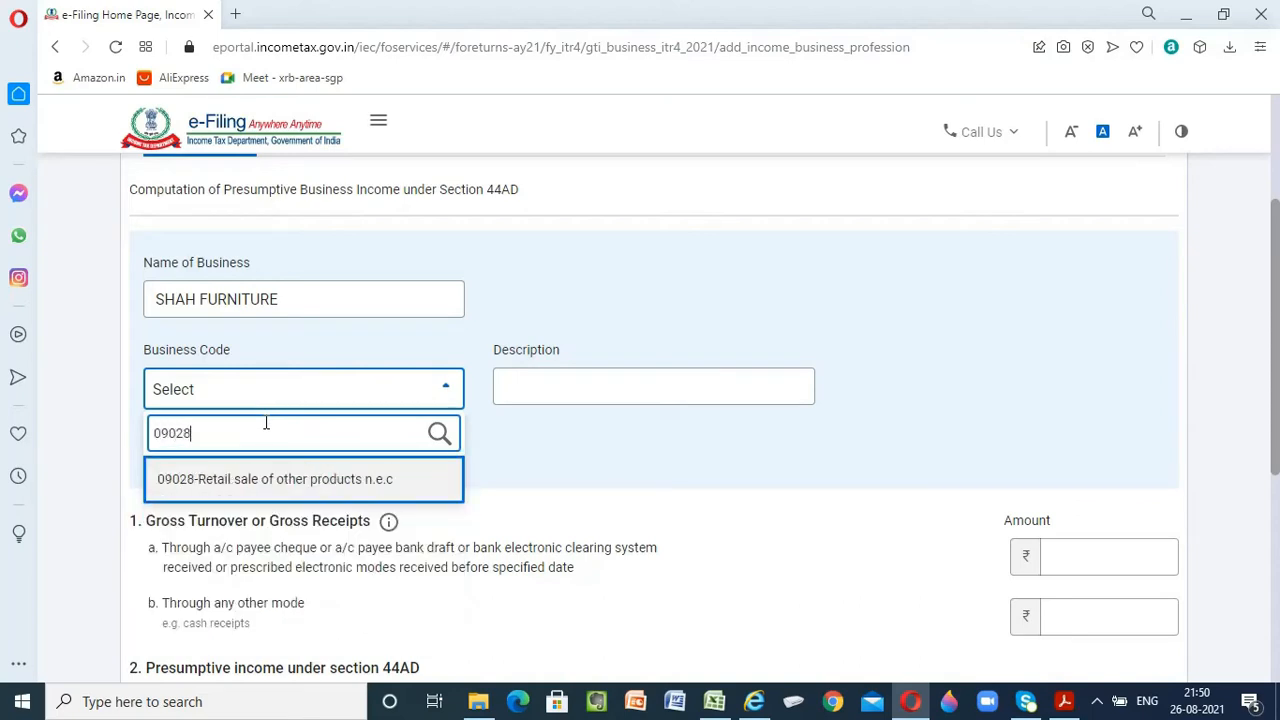
{"action": "left_click", "coordinate": [289, 488]}
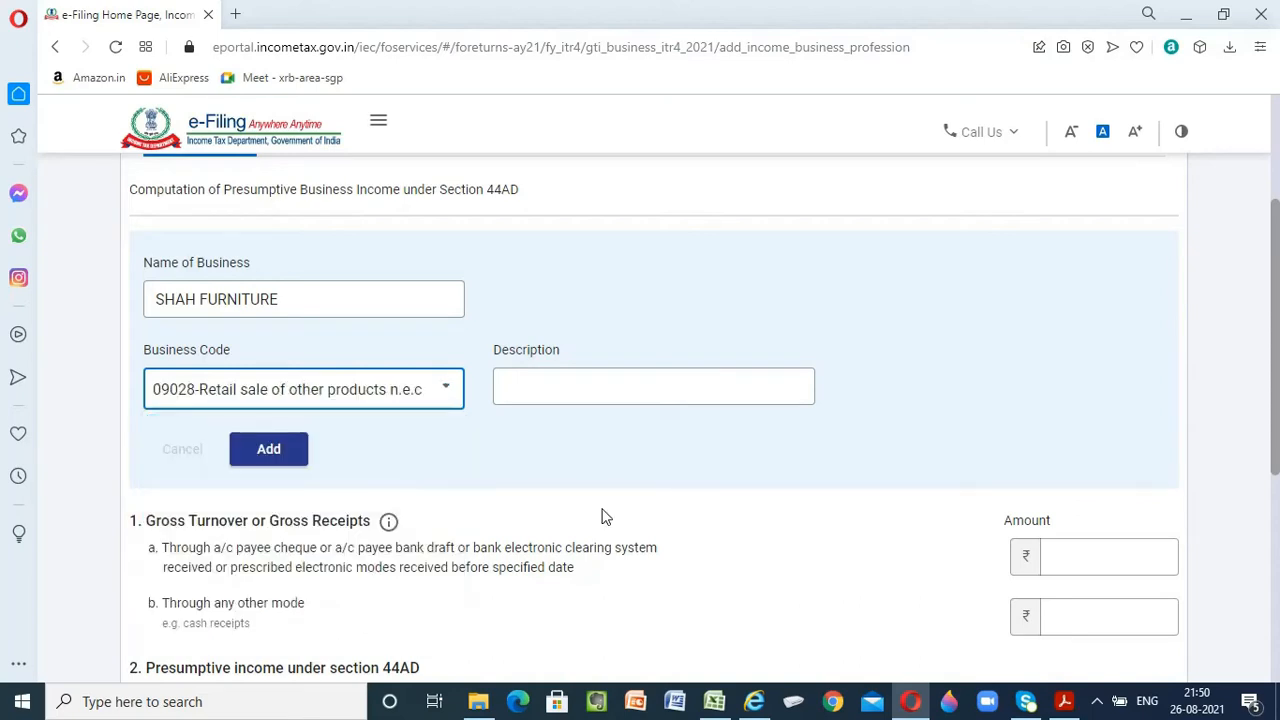
{"action": "left_click", "coordinate": [542, 402]}
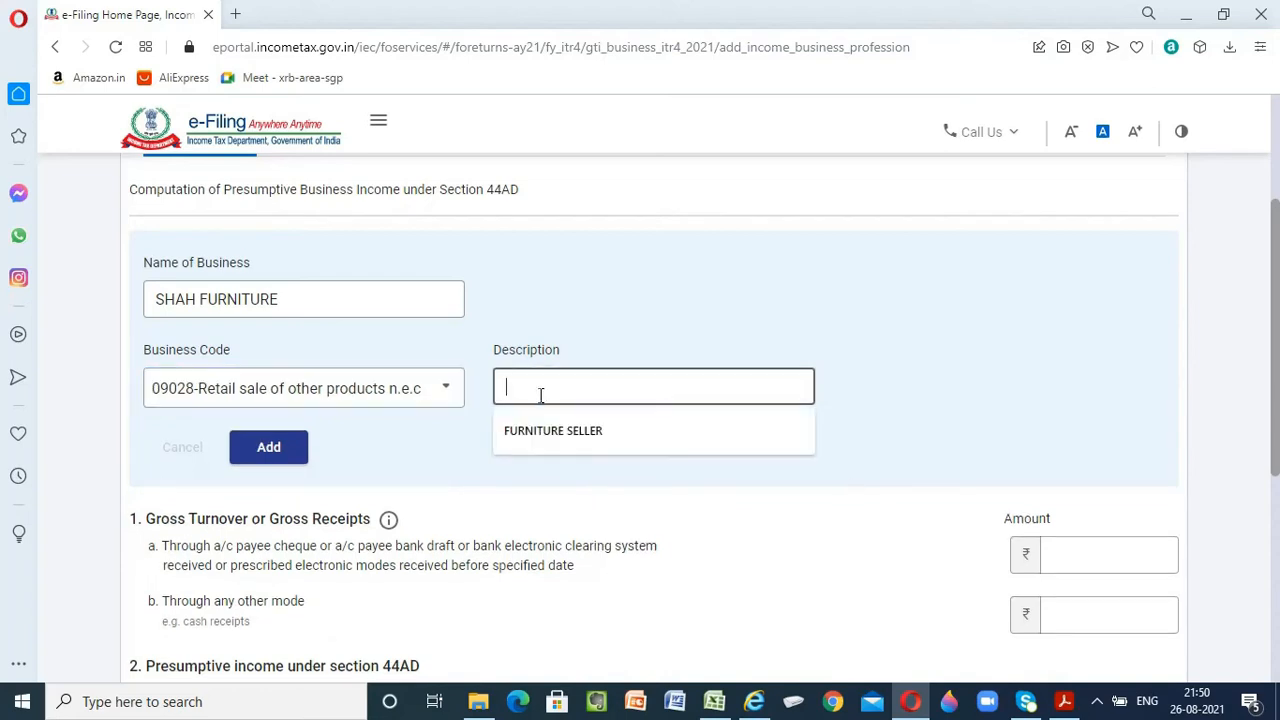
{"action": "left_click", "coordinate": [591, 445]}
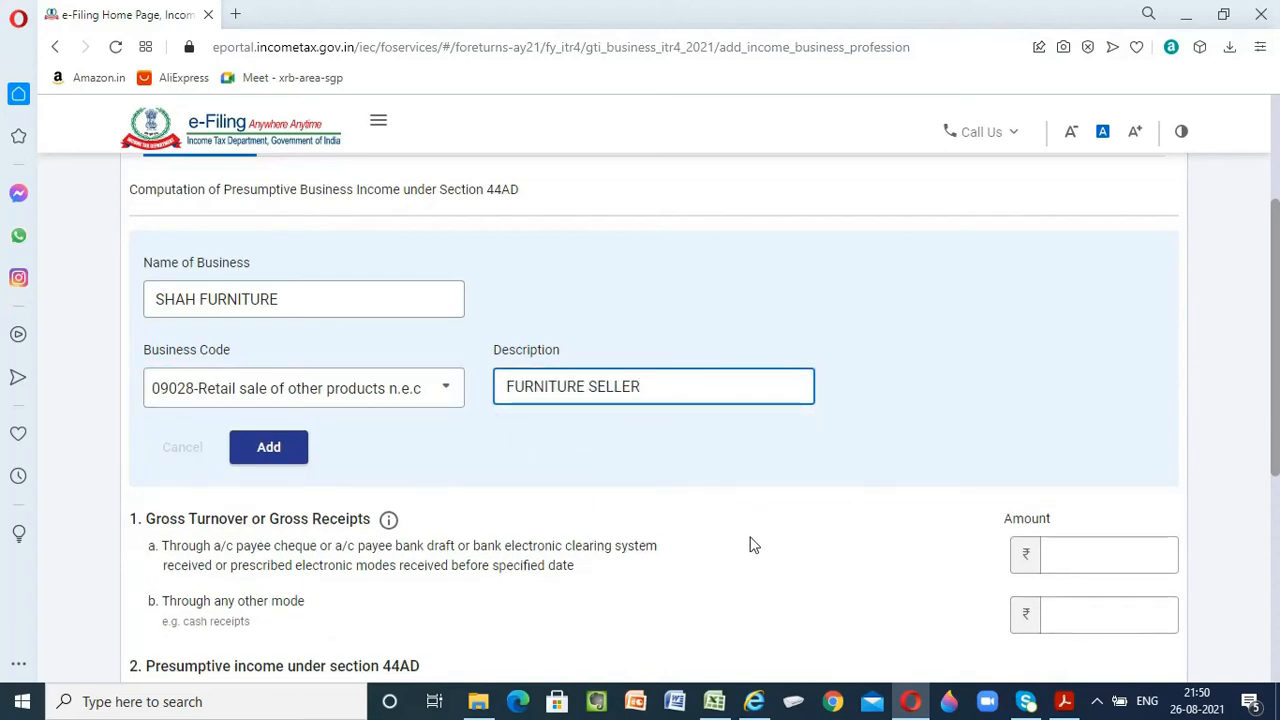
{"action": "scroll", "coordinate": [754, 545], "scroll_direction": "down", "scroll_amount": 1}
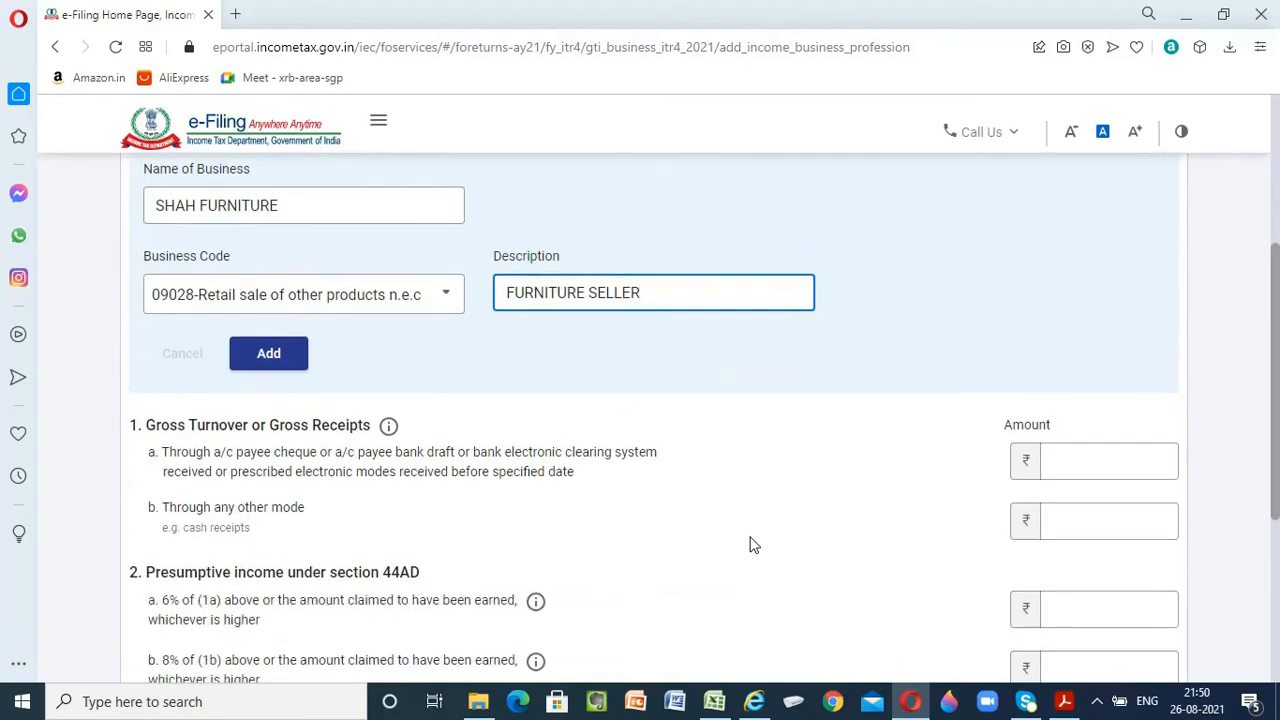
{"action": "left_click", "coordinate": [264, 362]}
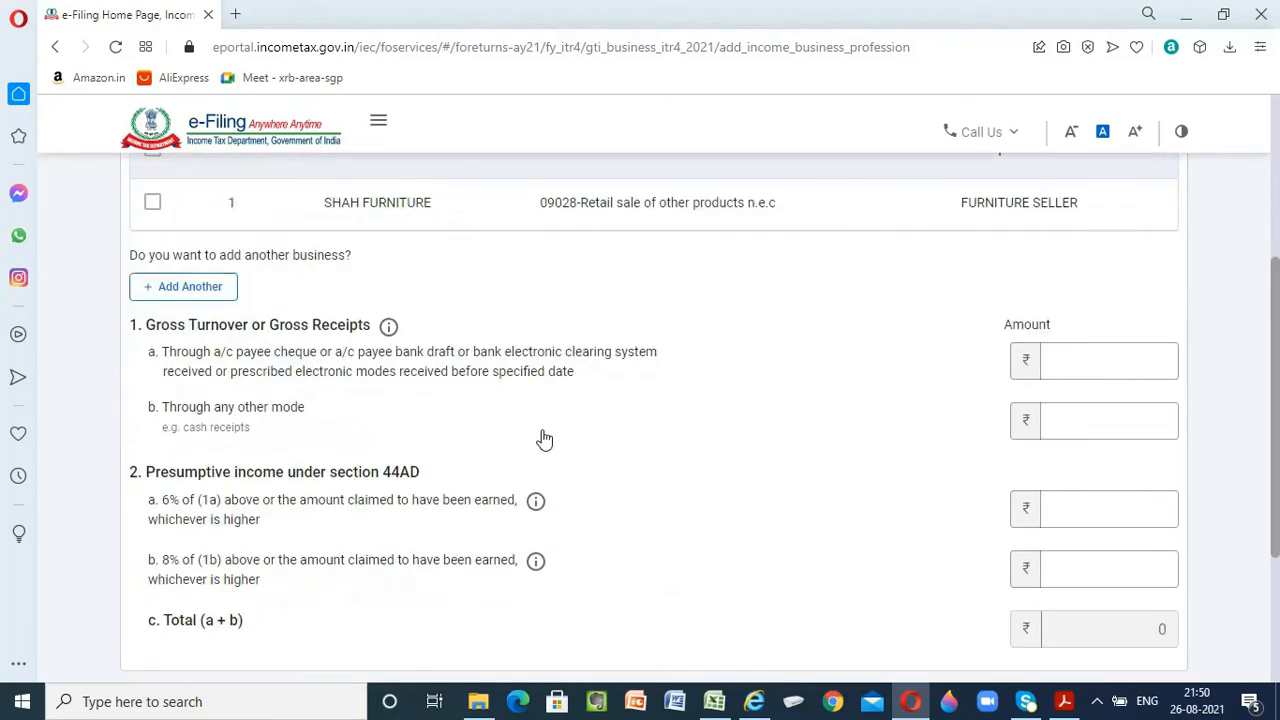
Enter the sales figure from the Excel profit and loss account, 11,60,913, as gross receipts through any other mode
{"action": "scroll", "coordinate": [544, 438], "scroll_direction": "up", "scroll_amount": 2}
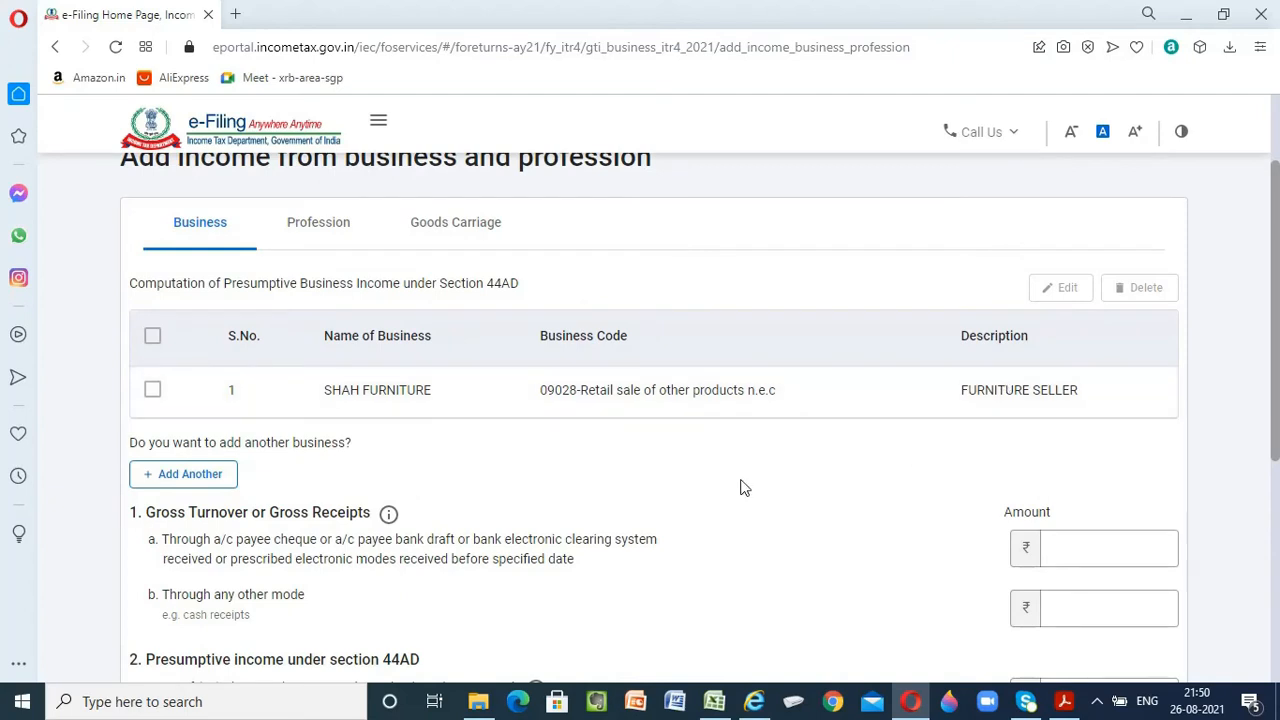
{"action": "scroll", "coordinate": [745, 487], "scroll_direction": "down", "scroll_amount": 2}
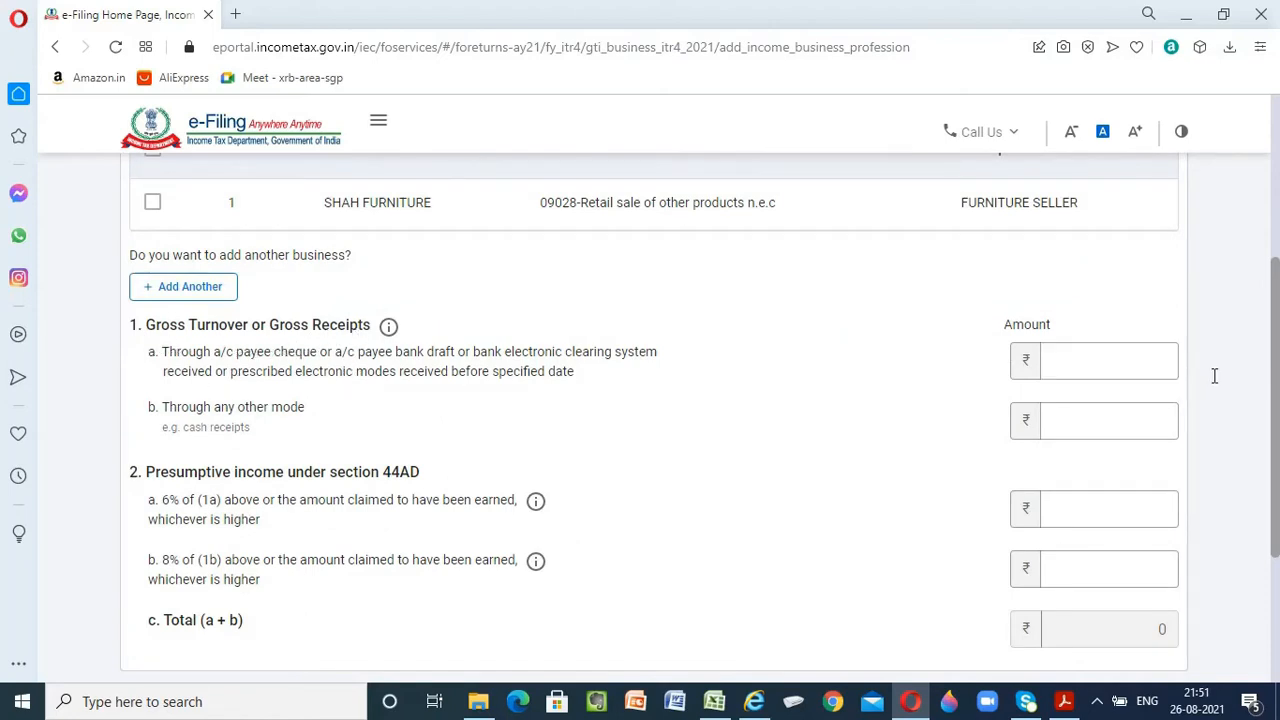
{"action": "left_click", "coordinate": [1137, 358]}
{"action": "left_click", "coordinate": [1077, 425]}
{"action": "key", "text": "alt+Tab"}
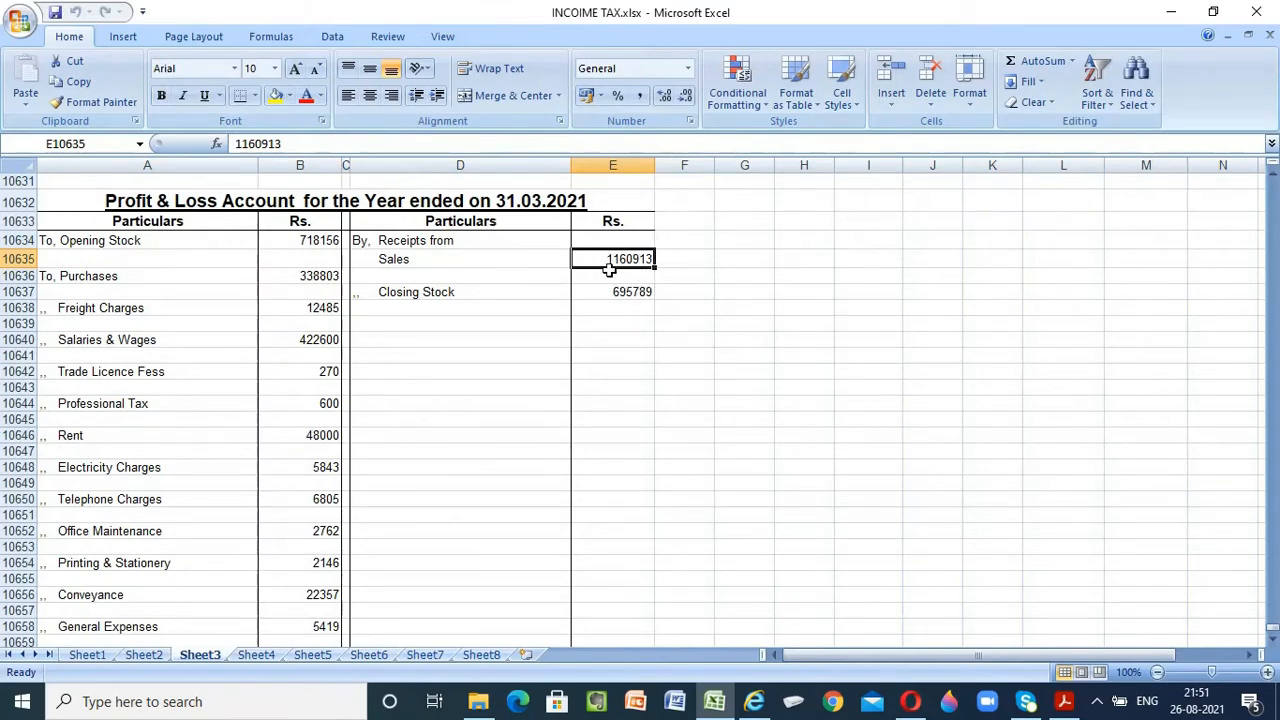
{"action": "left_click", "coordinate": [920, 708]}
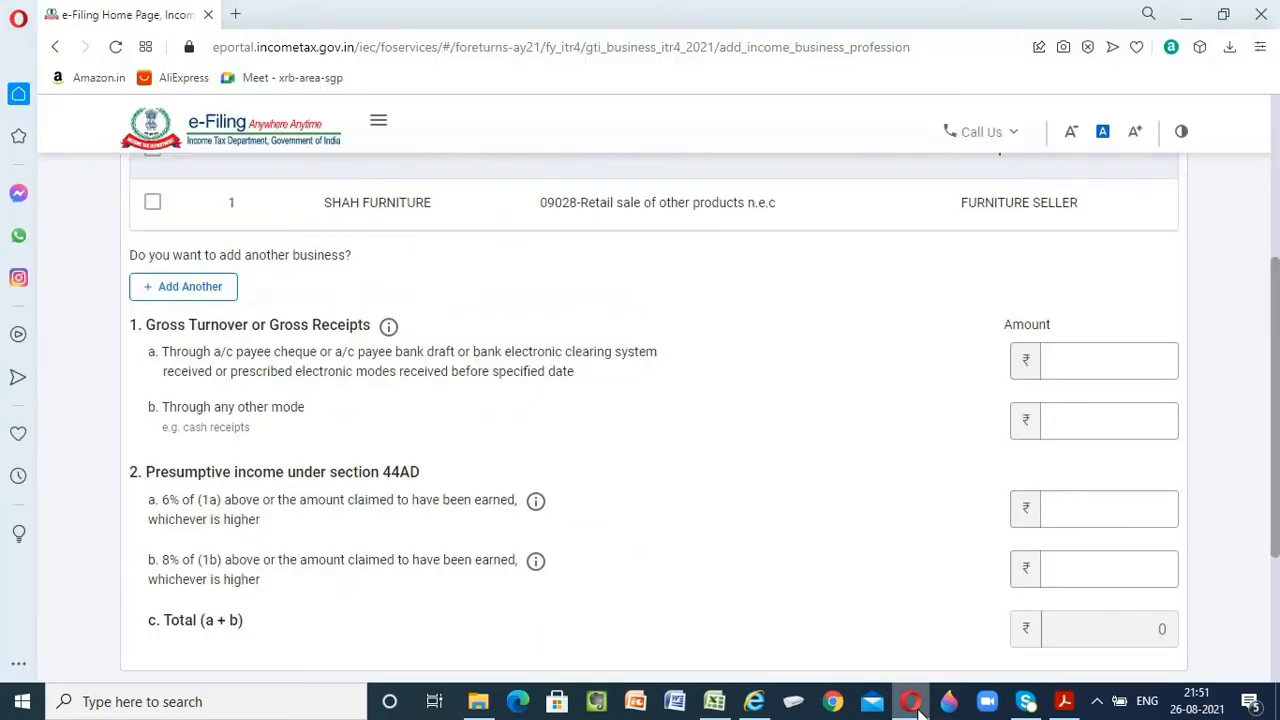
{"action": "left_click", "coordinate": [1066, 426]}
{"action": "left_click", "coordinate": [1025, 468]}
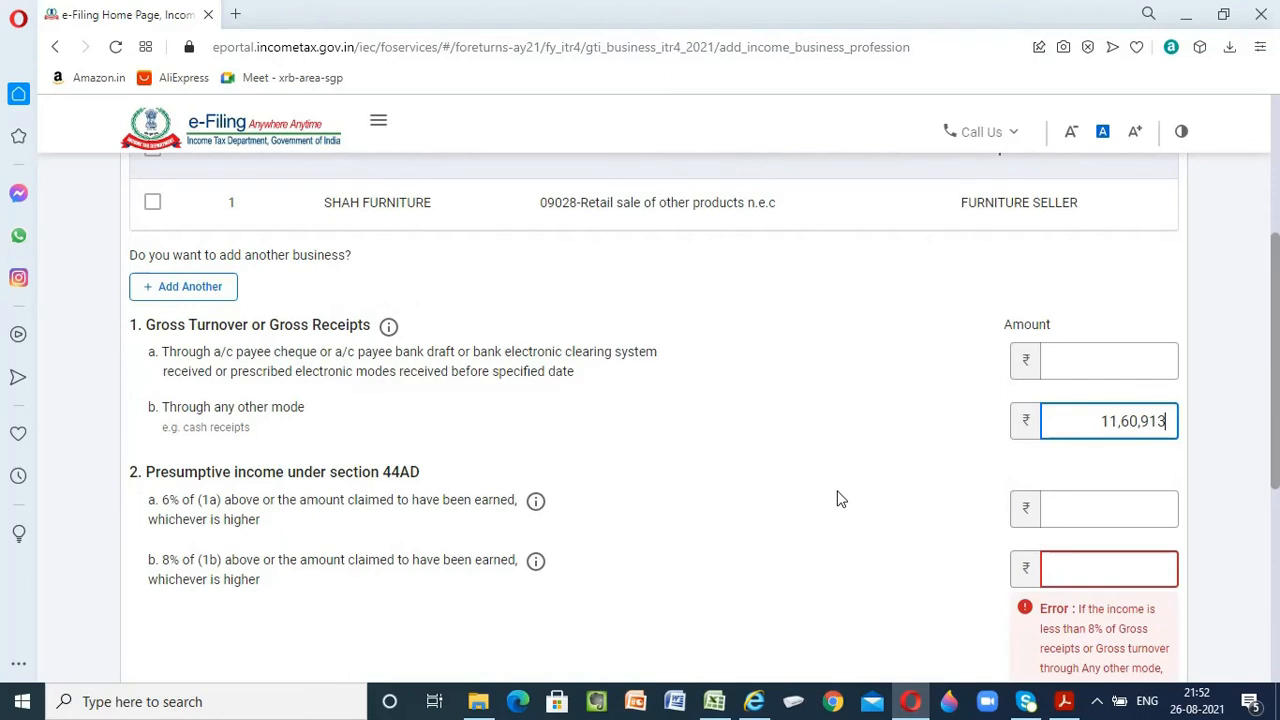
{"action": "key", "text": "Tab"}
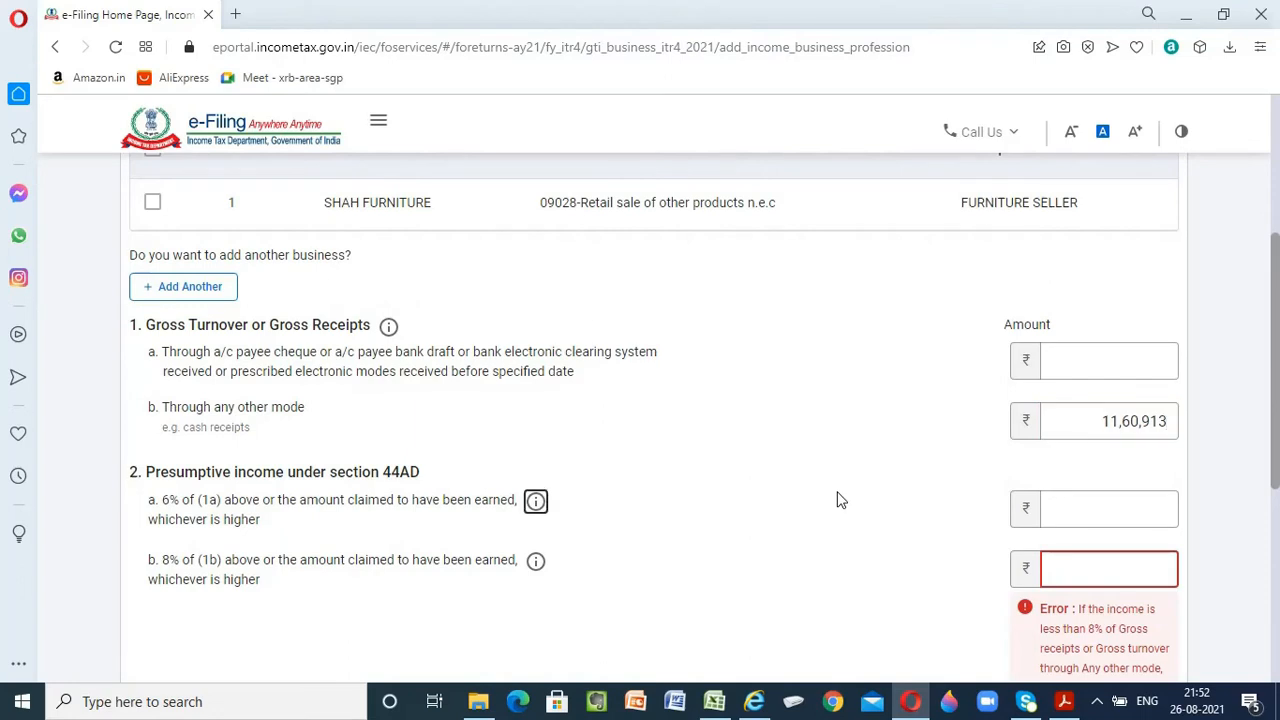
Enter the net profit from the Excel workbook, 2,56,182, as the 8% presumptive income under section 44AD and add the business income
{"action": "scroll", "coordinate": [838, 490], "scroll_direction": "down", "scroll_amount": 2}
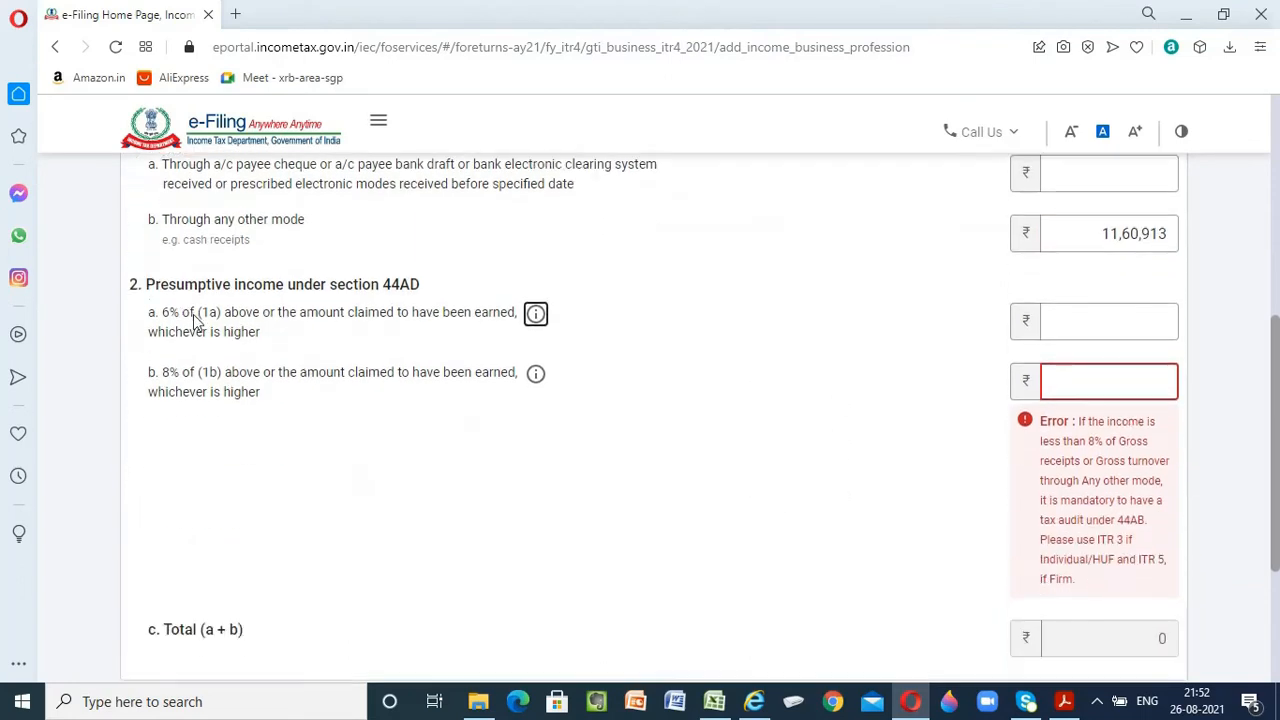
{"action": "scroll", "coordinate": [200, 306], "scroll_direction": "up", "scroll_amount": 1}
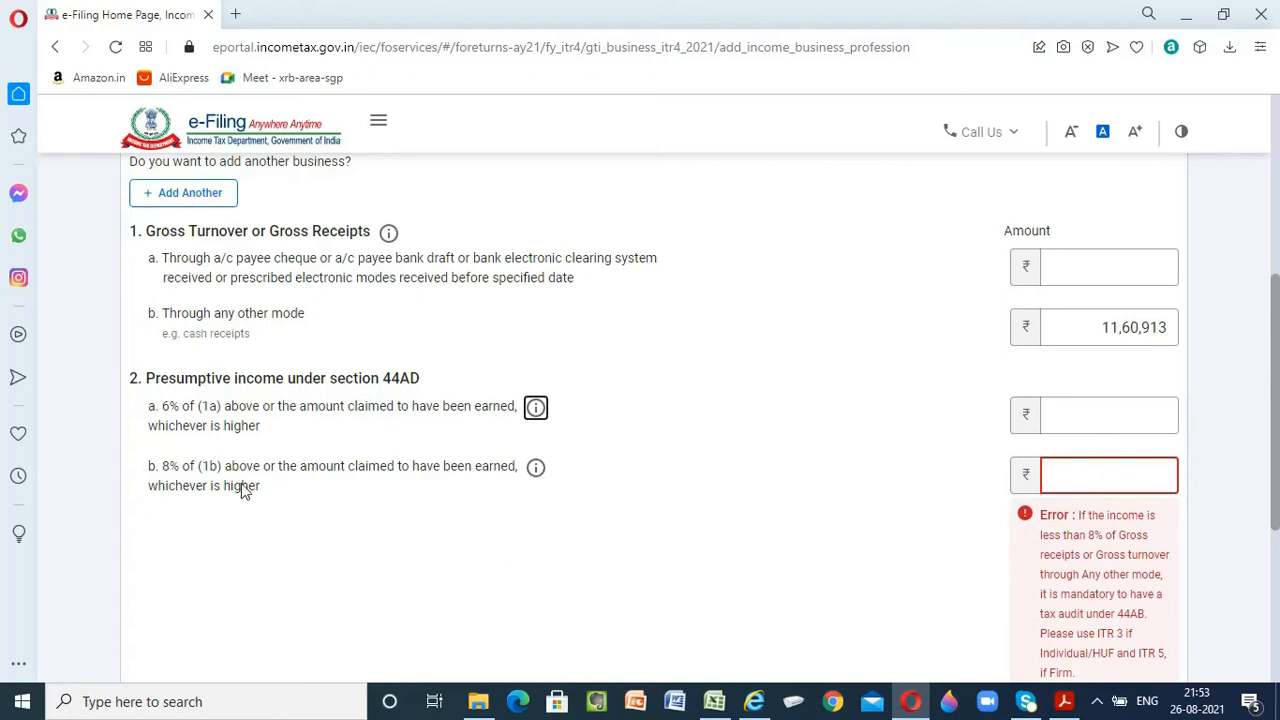
{"action": "left_click", "coordinate": [714, 702]}
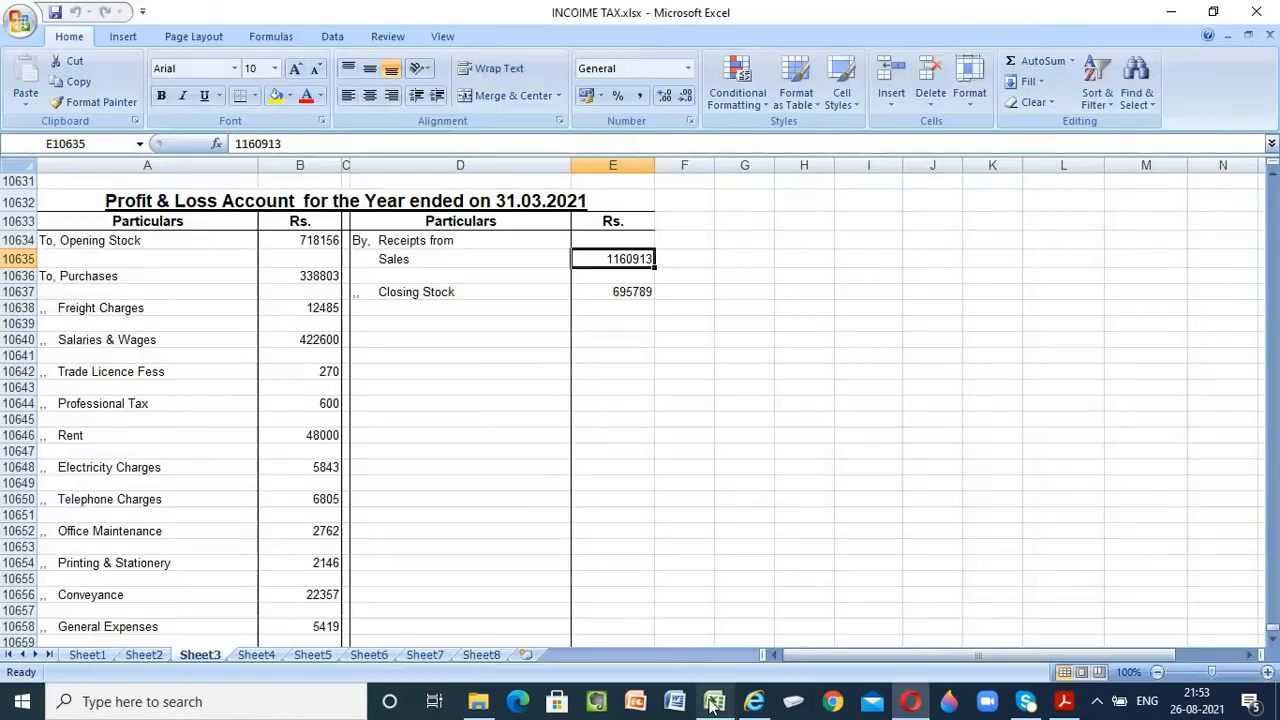
{"action": "scroll", "coordinate": [294, 593], "scroll_direction": "down", "scroll_amount": 3}
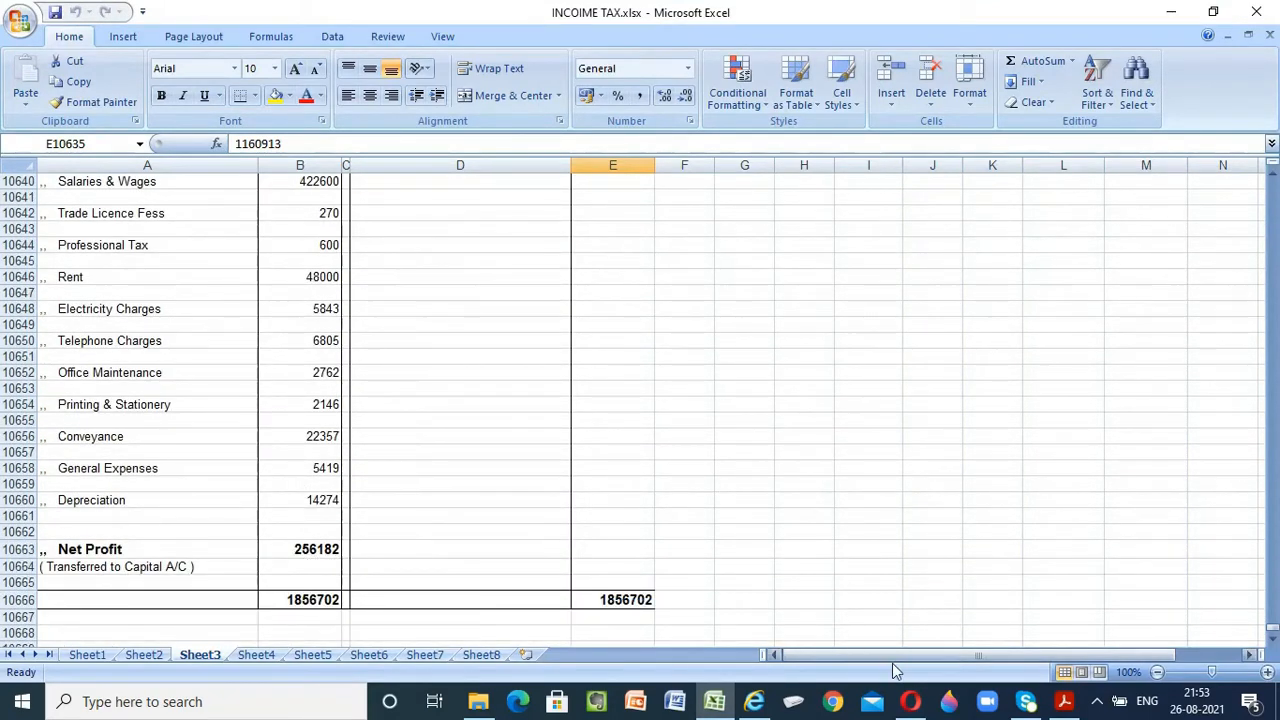
{"action": "left_click", "coordinate": [910, 702]}
{"action": "left_click", "coordinate": [1091, 469]}
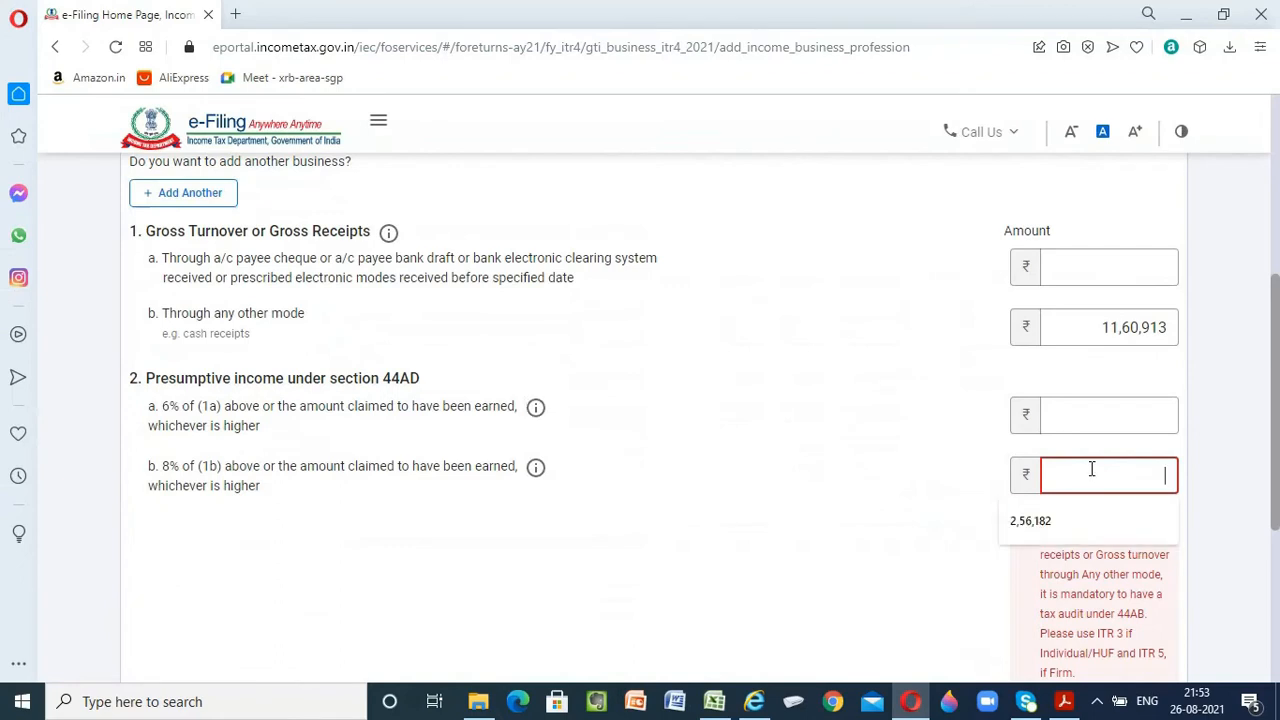
{"action": "left_click", "coordinate": [1056, 527]}
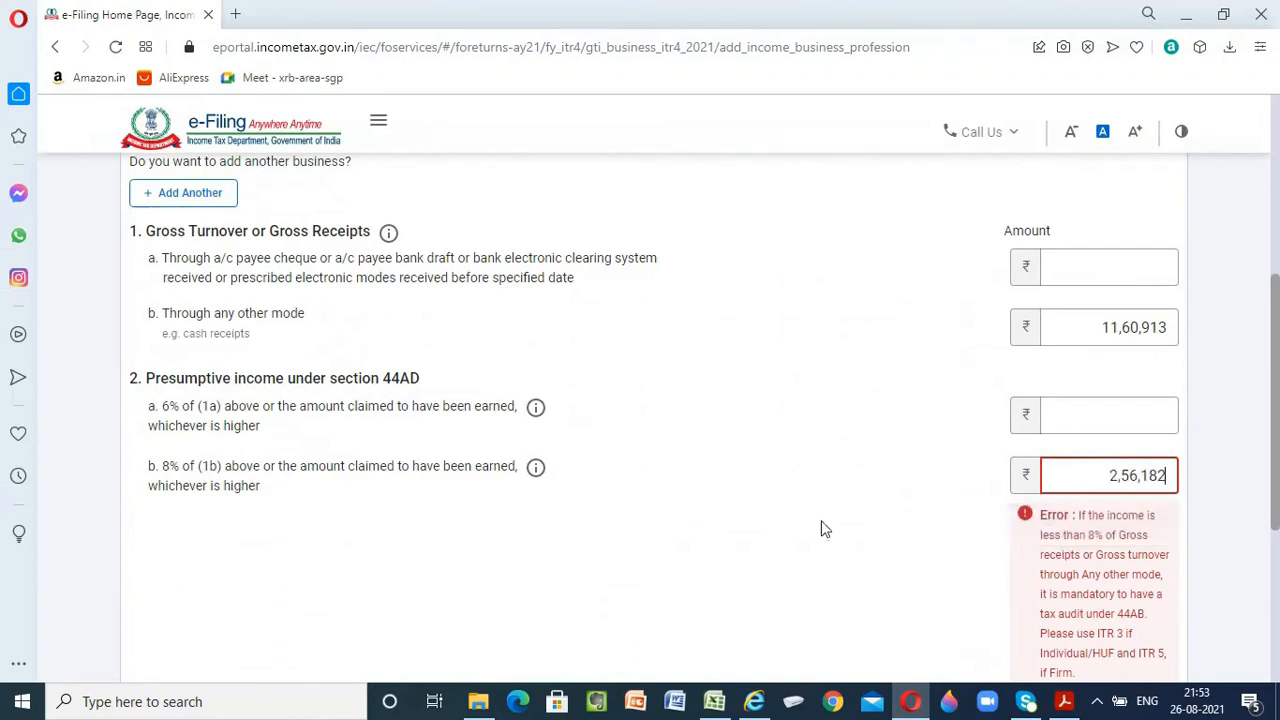
{"action": "key", "text": "Tab"}
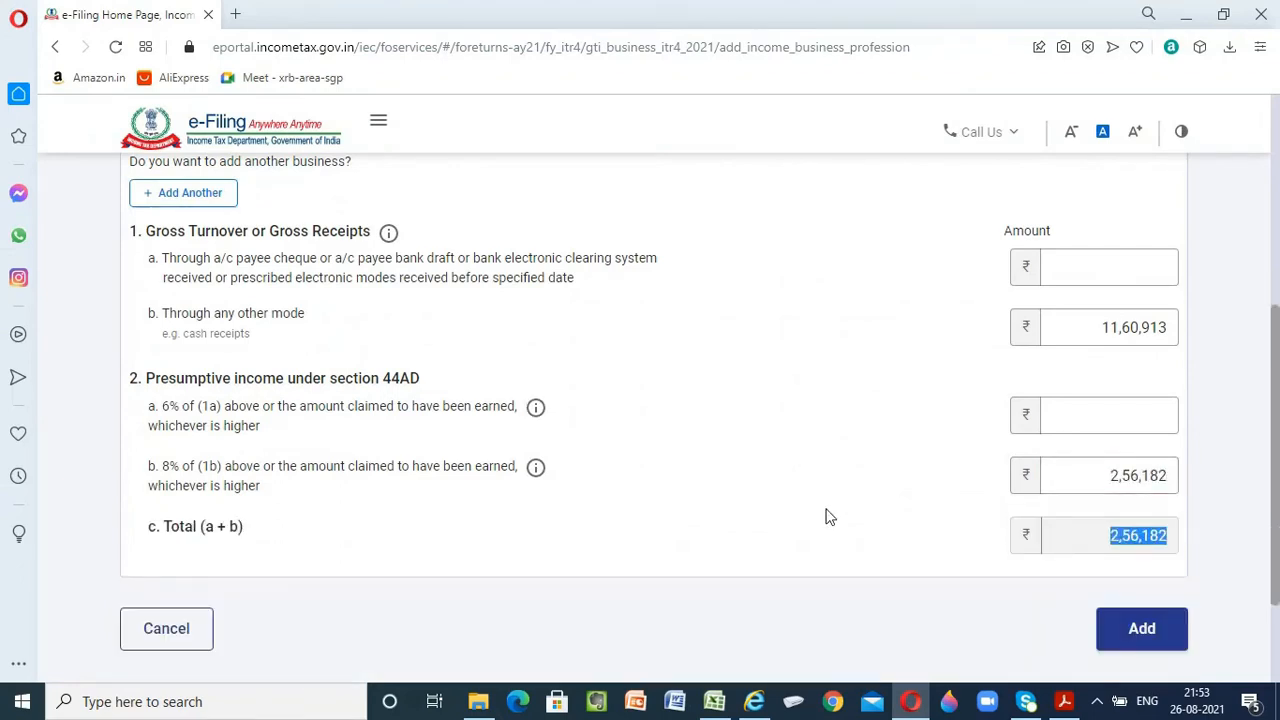
{"action": "scroll", "coordinate": [822, 512], "scroll_direction": "down", "scroll_amount": 3}
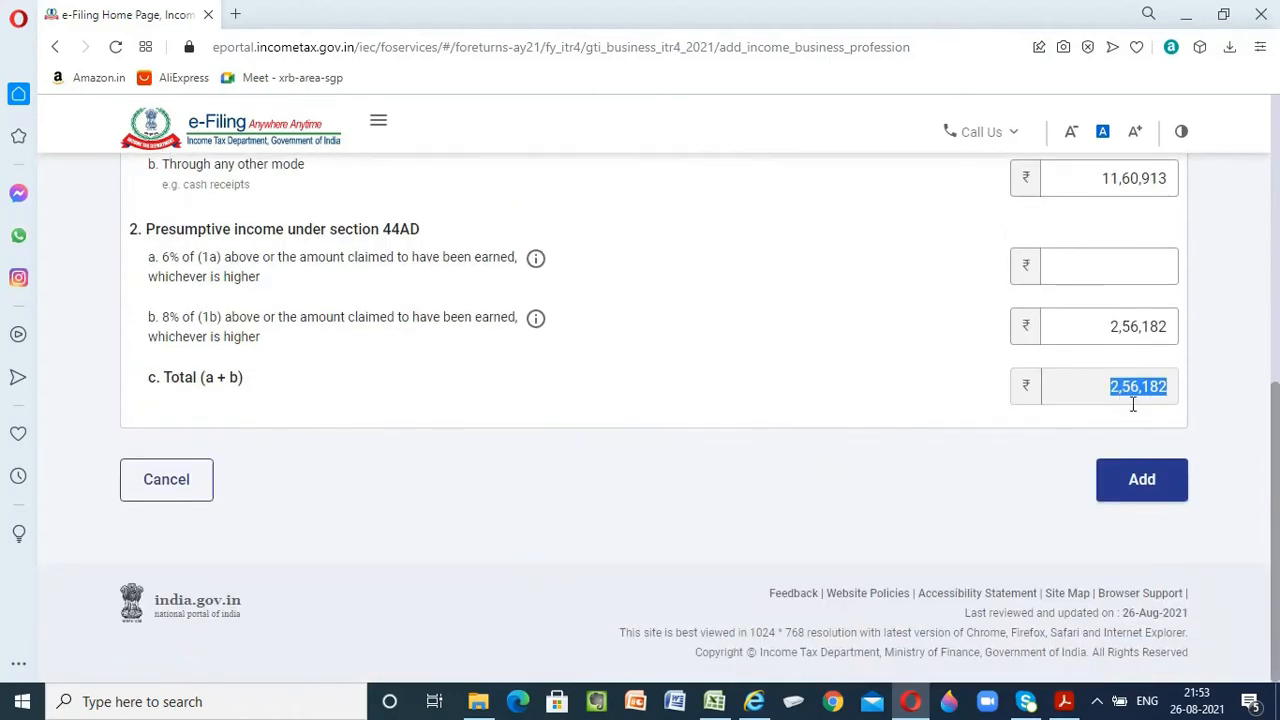
{"action": "left_click", "coordinate": [1142, 492]}
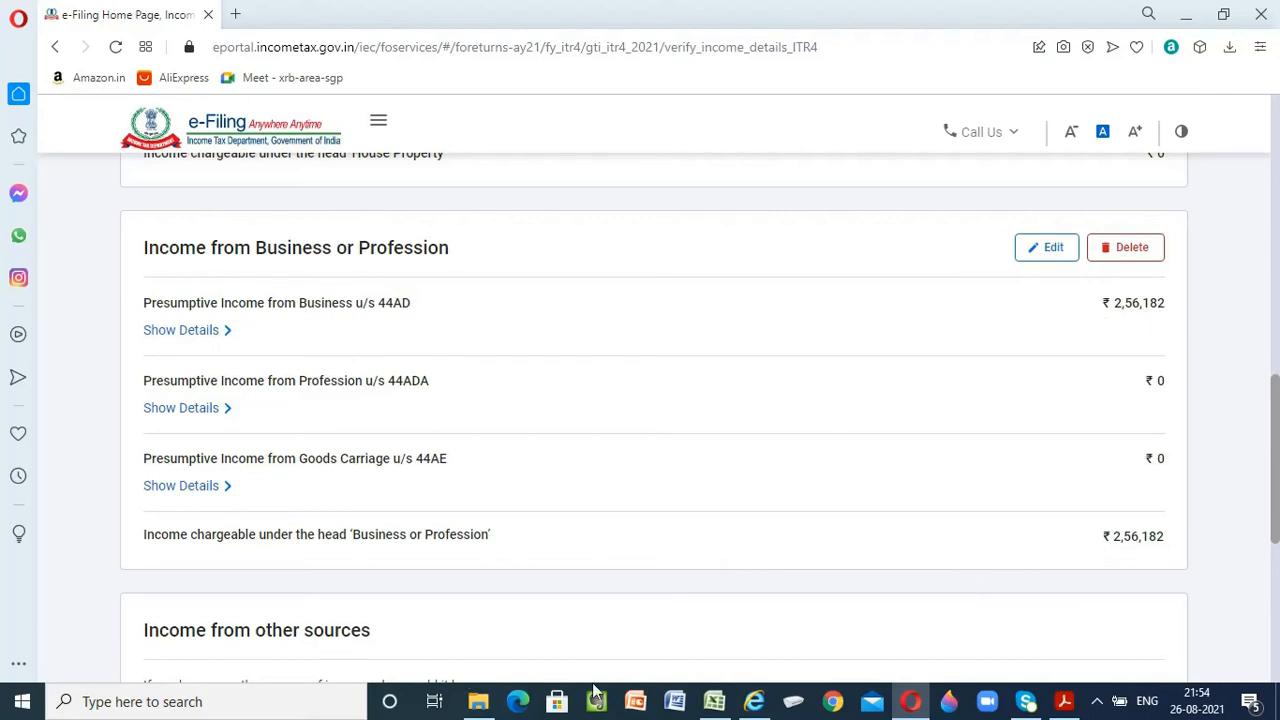
Check the business income against the Excel accounts, review all income source details and confirm the Gross Total Income section
{"action": "left_click", "coordinate": [714, 701]}
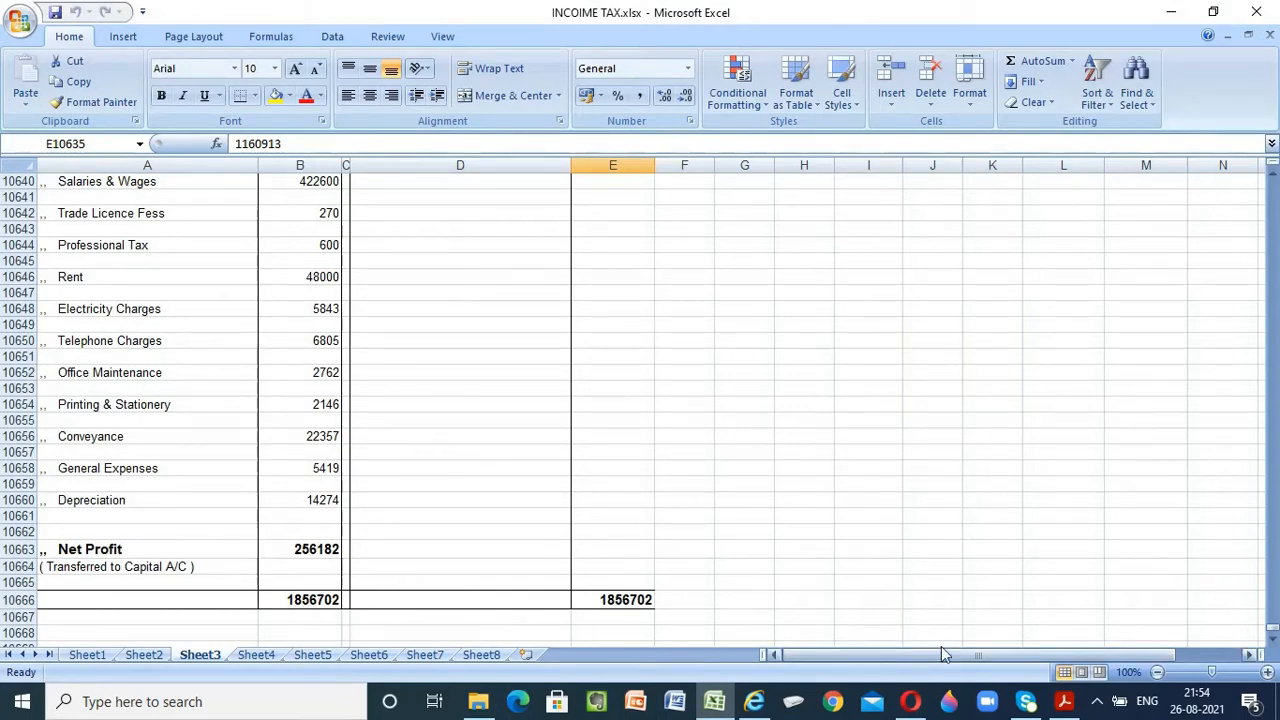
{"action": "left_click", "coordinate": [910, 701]}
{"action": "scroll", "coordinate": [735, 567], "scroll_direction": "down", "scroll_amount": 2}
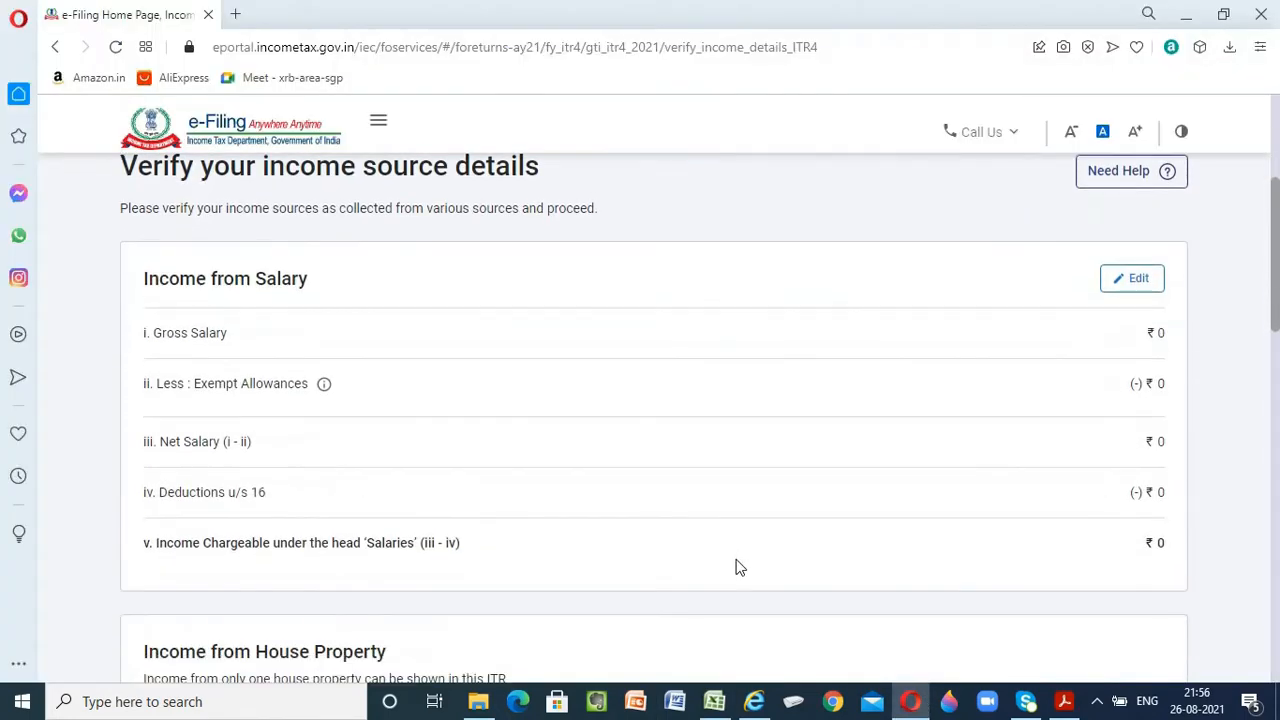
{"action": "scroll", "coordinate": [735, 567], "scroll_direction": "down", "scroll_amount": 10}
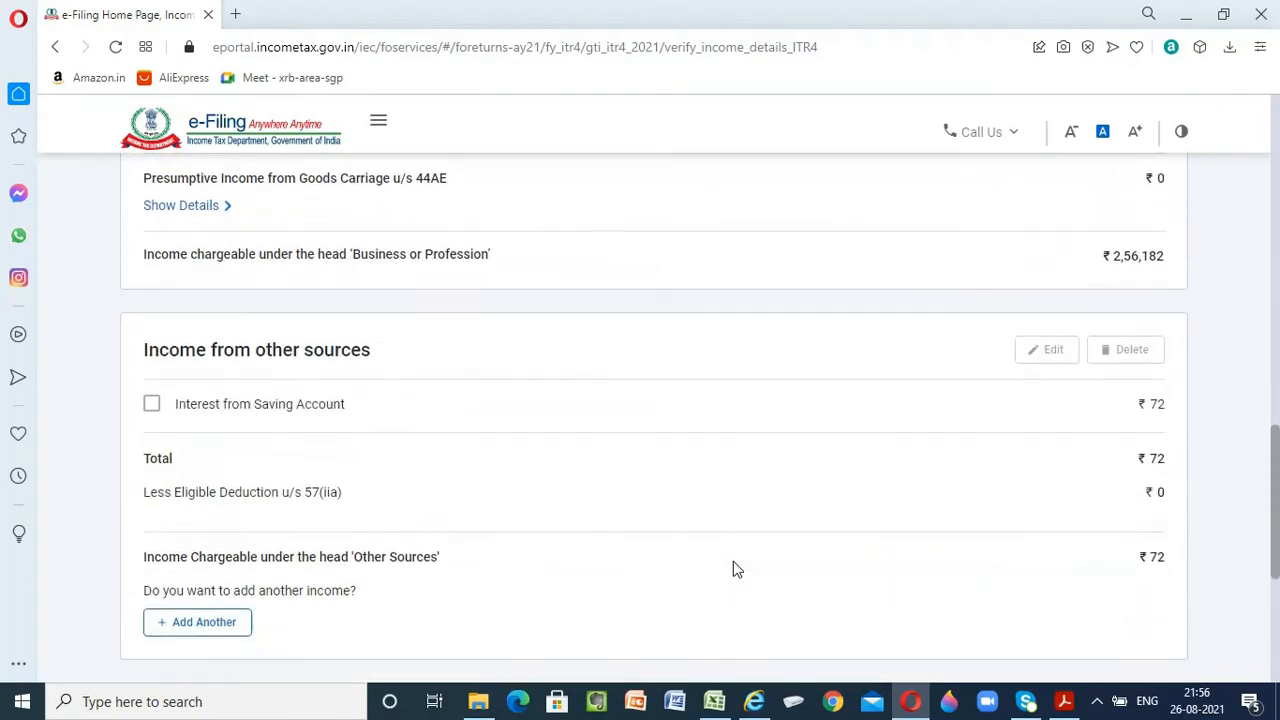
{"action": "scroll", "coordinate": [733, 568], "scroll_direction": "down", "scroll_amount": 4}
{"action": "left_click", "coordinate": [1130, 423]}
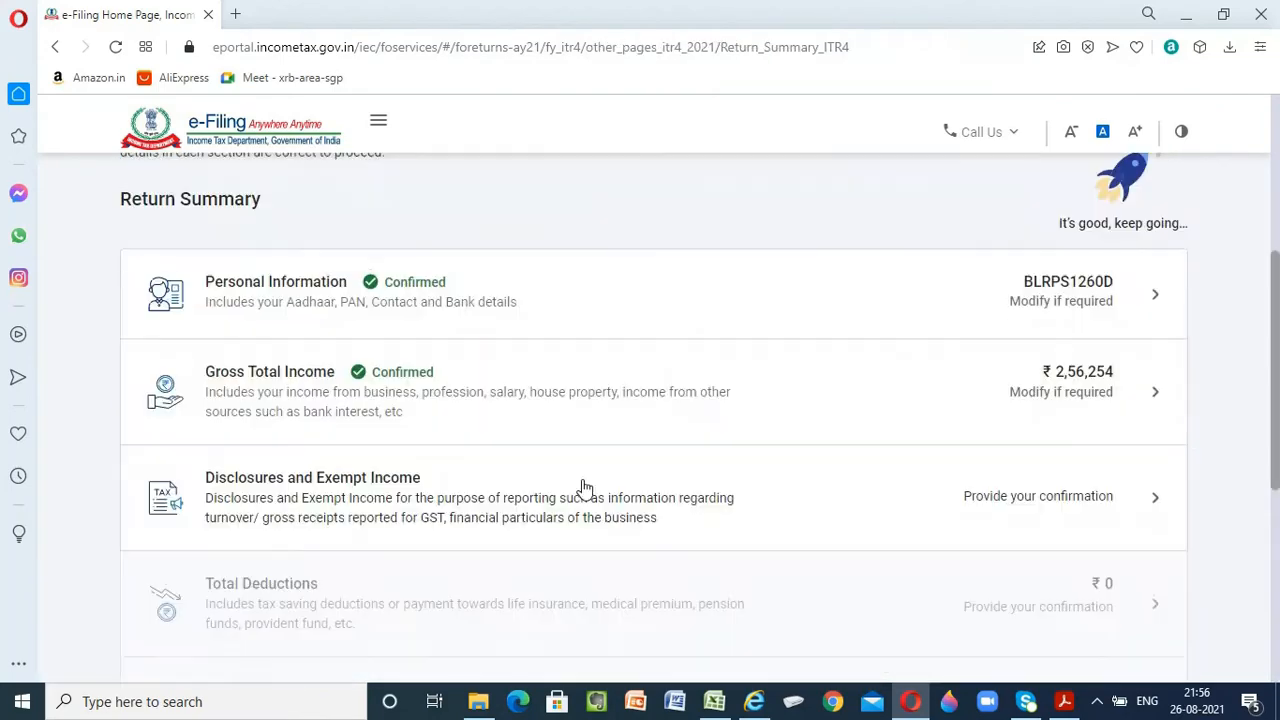
Open the Disclosures and Exempt Income section and start adding the financial particulars of the business
{"action": "scroll", "coordinate": [585, 487], "scroll_direction": "down", "scroll_amount": 1}
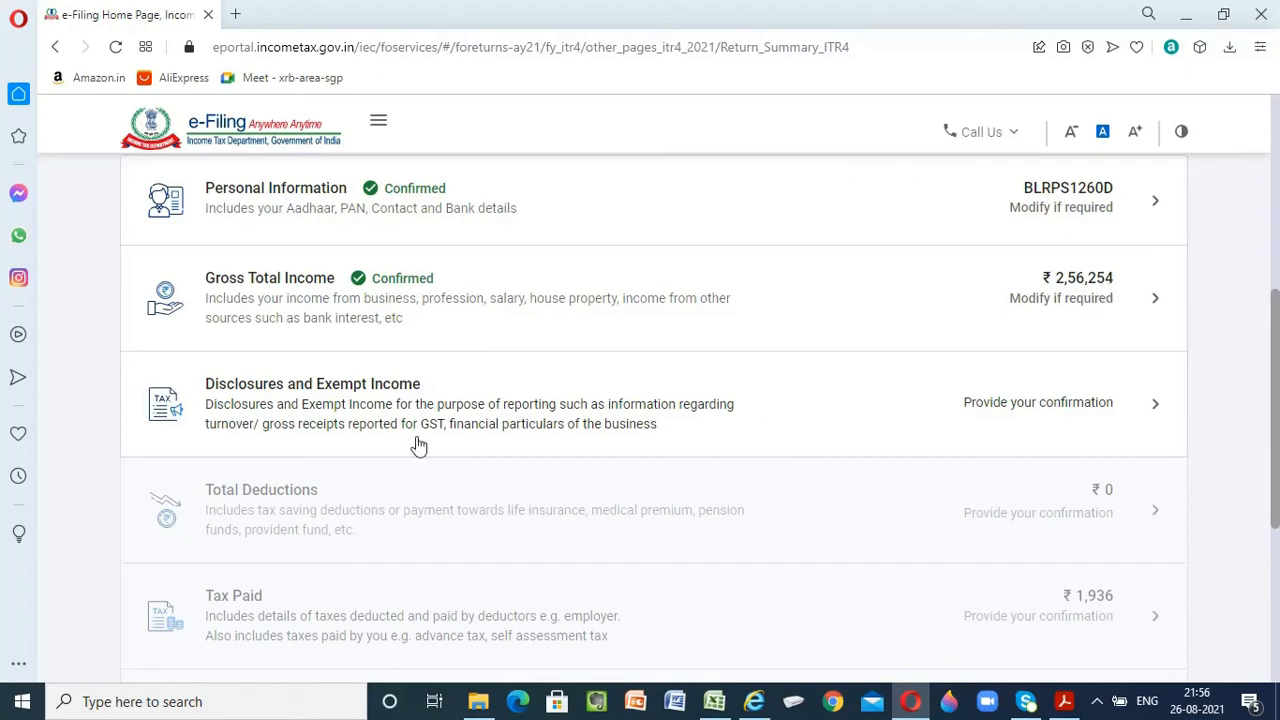
{"action": "left_click", "coordinate": [312, 390]}
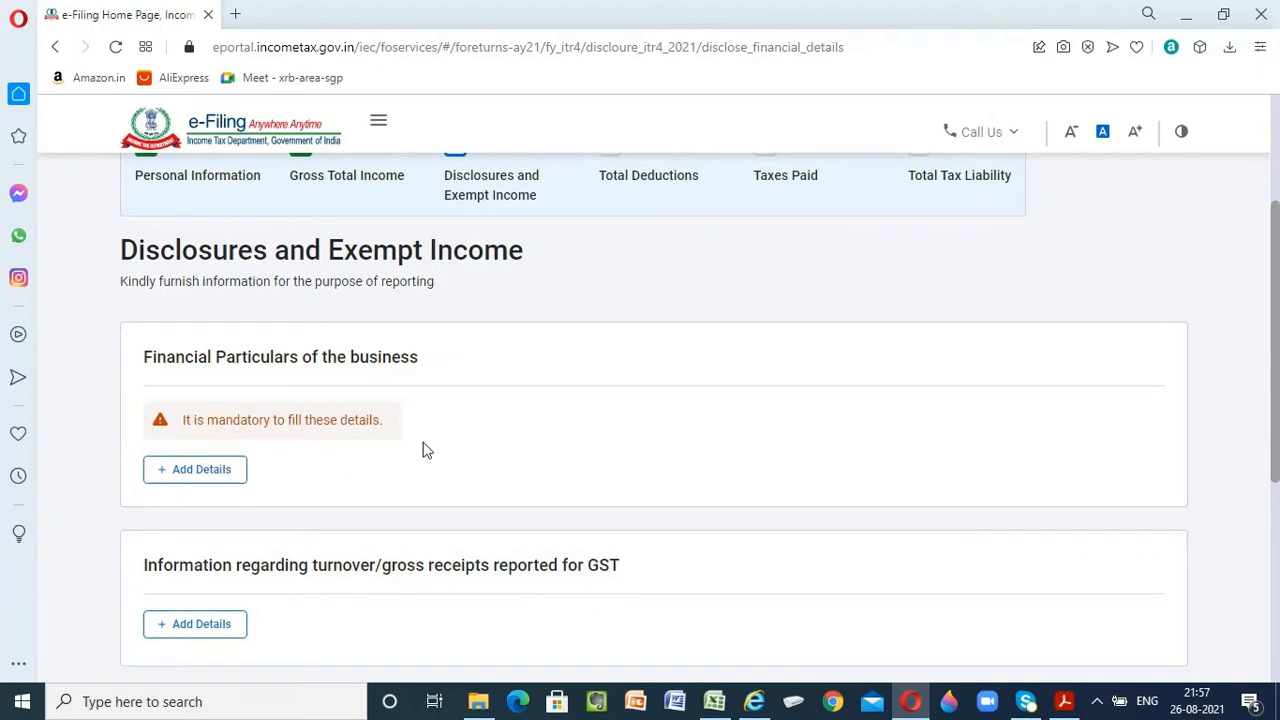
{"action": "scroll", "coordinate": [422, 450], "scroll_direction": "down", "scroll_amount": 1}
{"action": "left_click", "coordinate": [231, 378]}
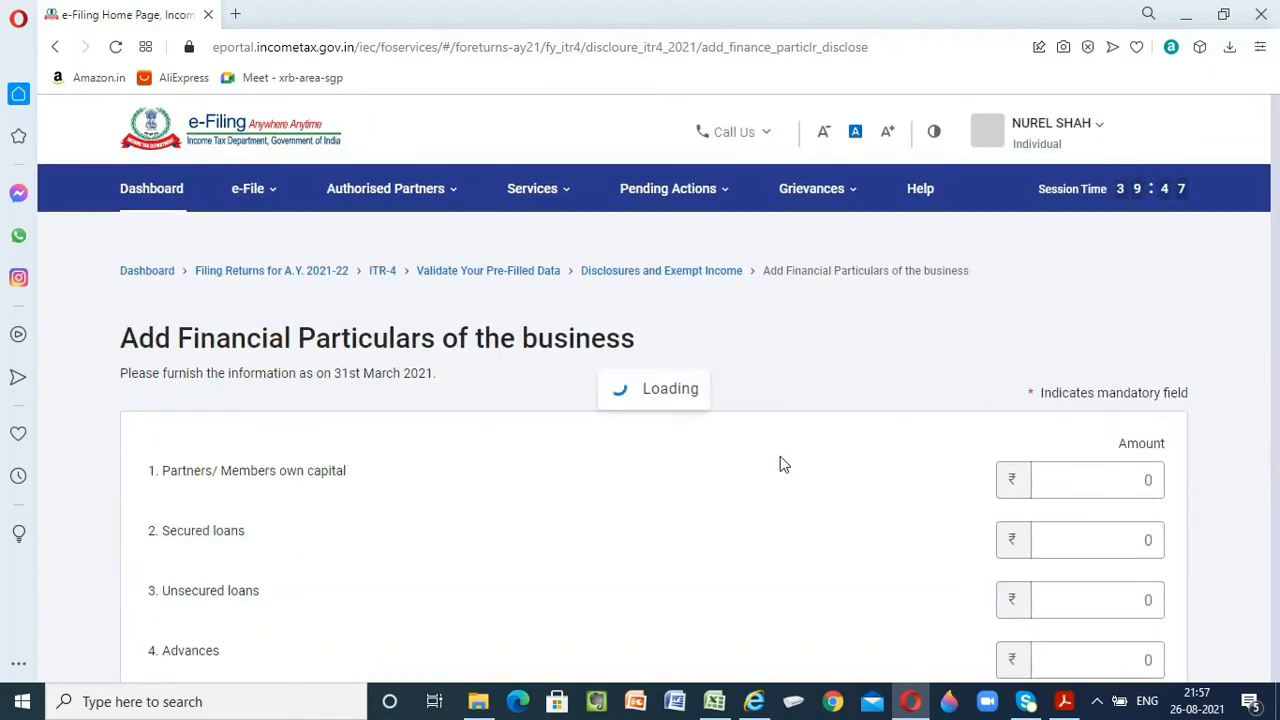
Enter the proprietor's closing capital from the Excel balance sheet, 8,06,524, as Partners/Members own capital
{"action": "scroll", "coordinate": [778, 458], "scroll_direction": "down", "scroll_amount": 2}
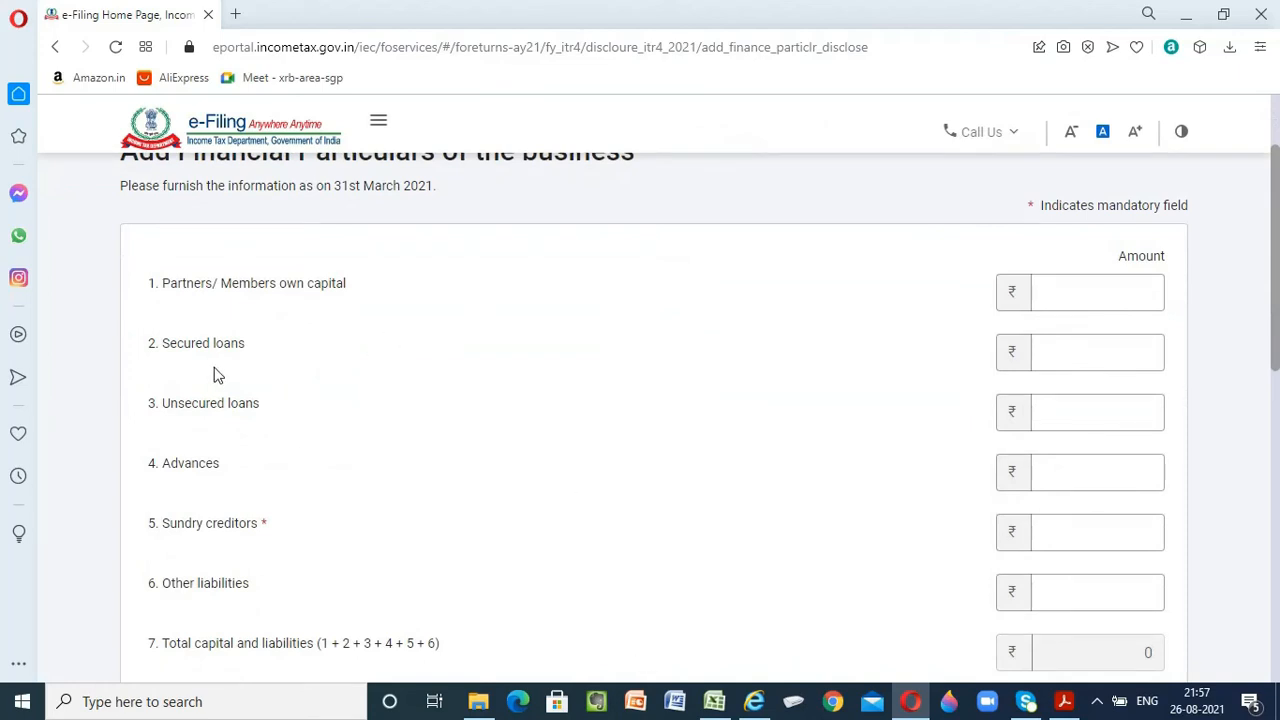
{"action": "left_click", "coordinate": [714, 701]}
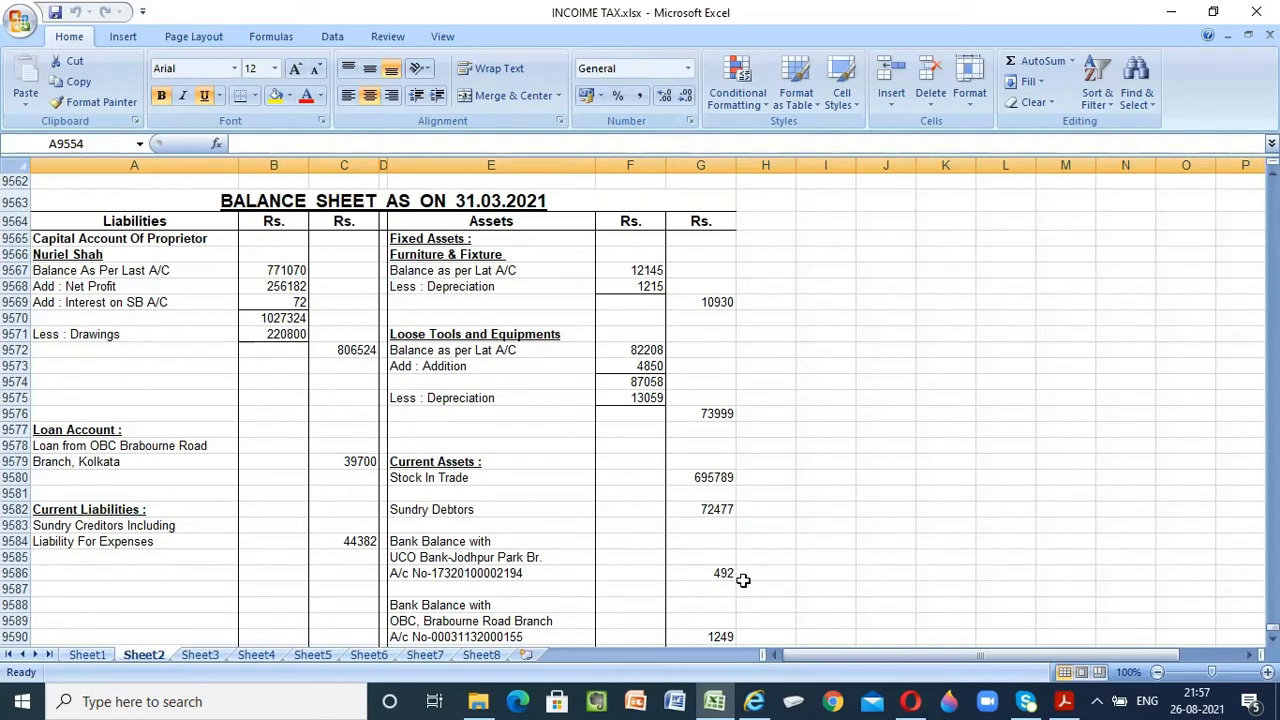
{"action": "left_click", "coordinate": [912, 702]}
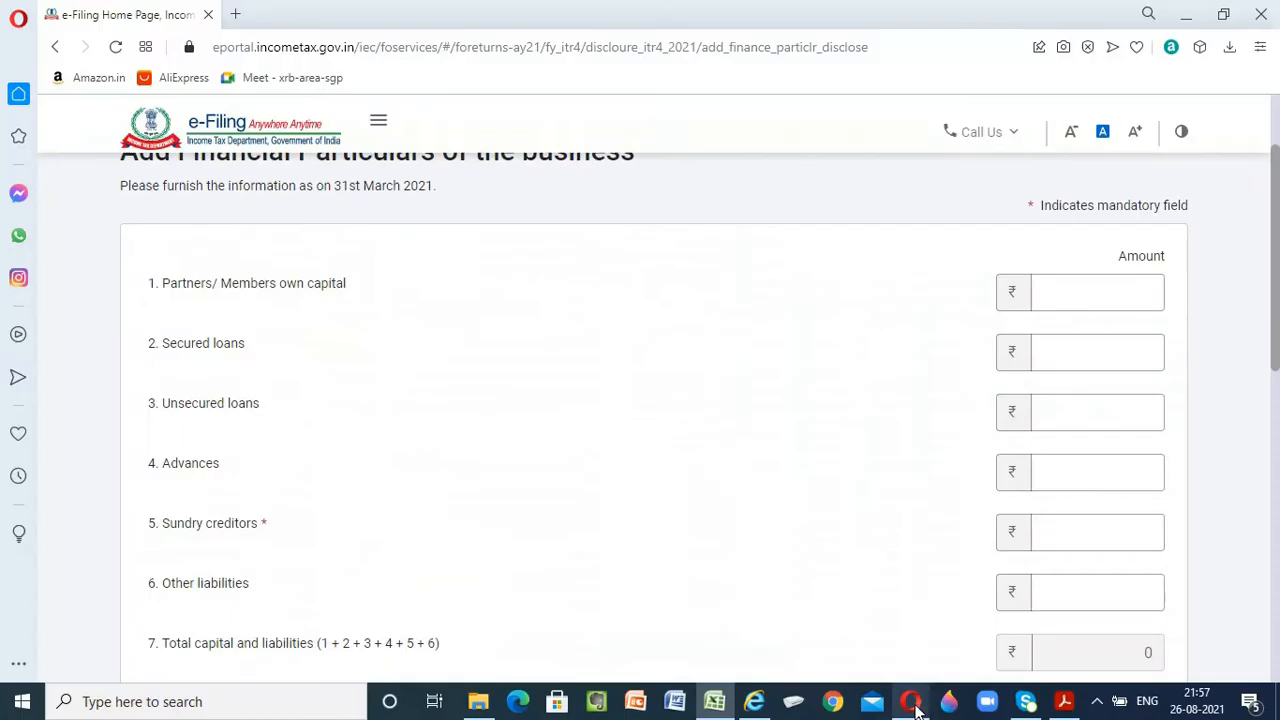
{"action": "left_click", "coordinate": [1050, 298]}
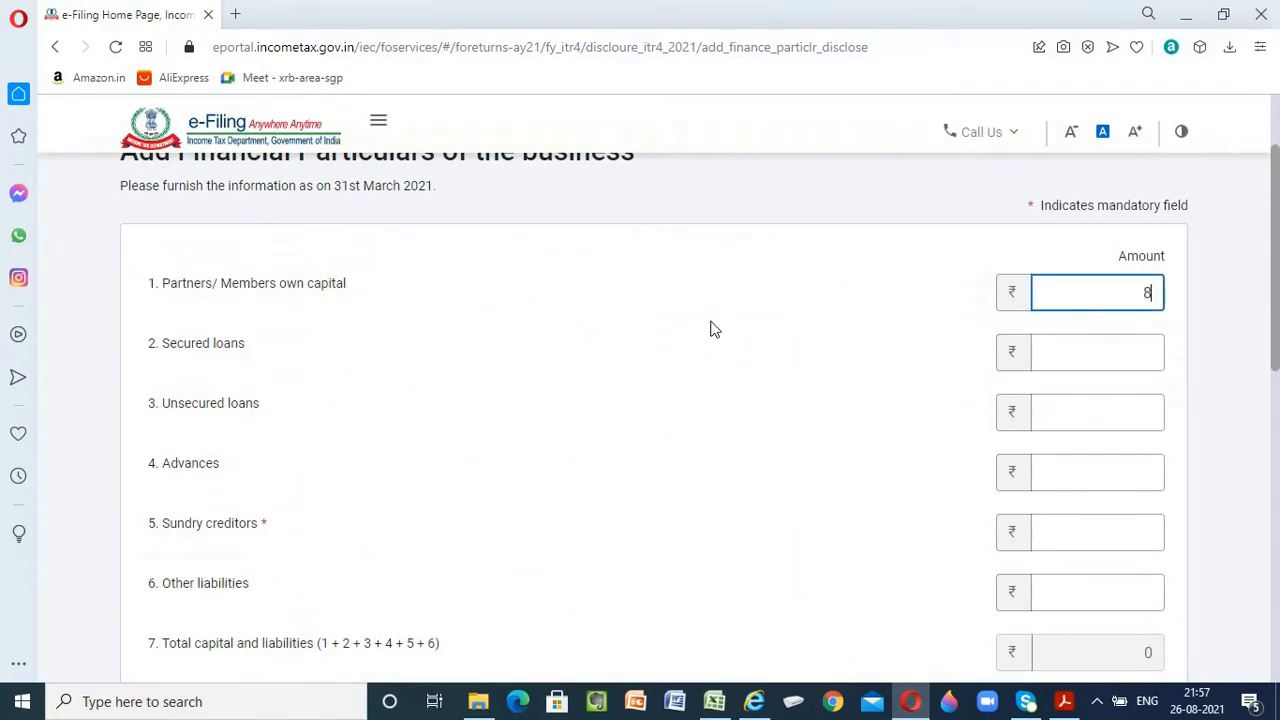
{"action": "type", "text": "806524"}
{"action": "key", "text": "Tab"}
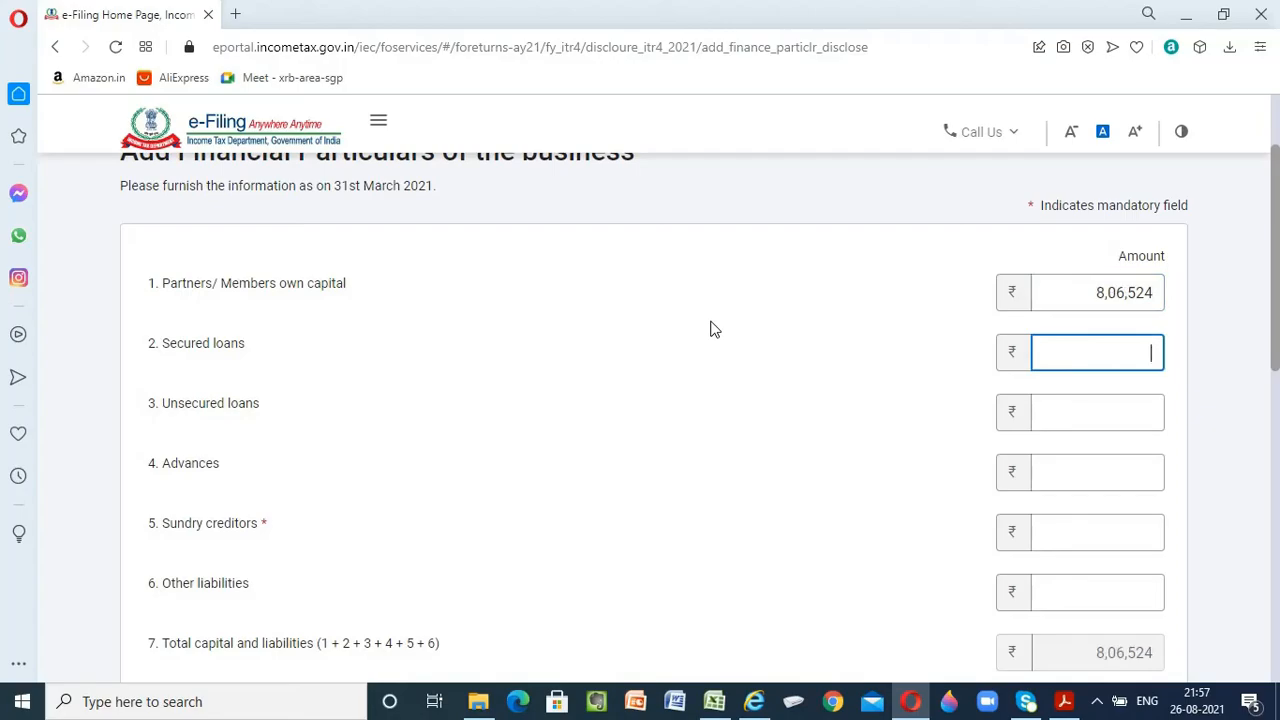
Enter the bank loan from the Excel balance sheet, 39,700, as secured loans in the financial particulars
{"action": "key", "text": "alt+Tab"}
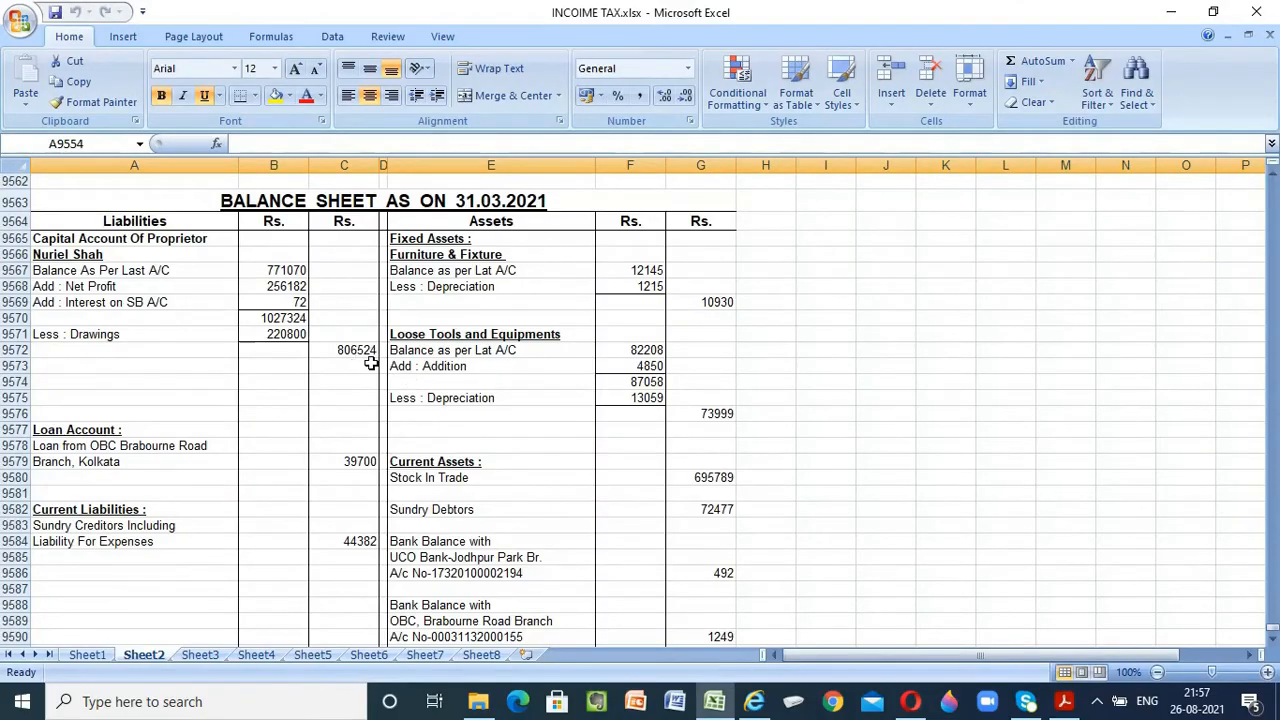
{"action": "key", "text": "alt+Tab"}
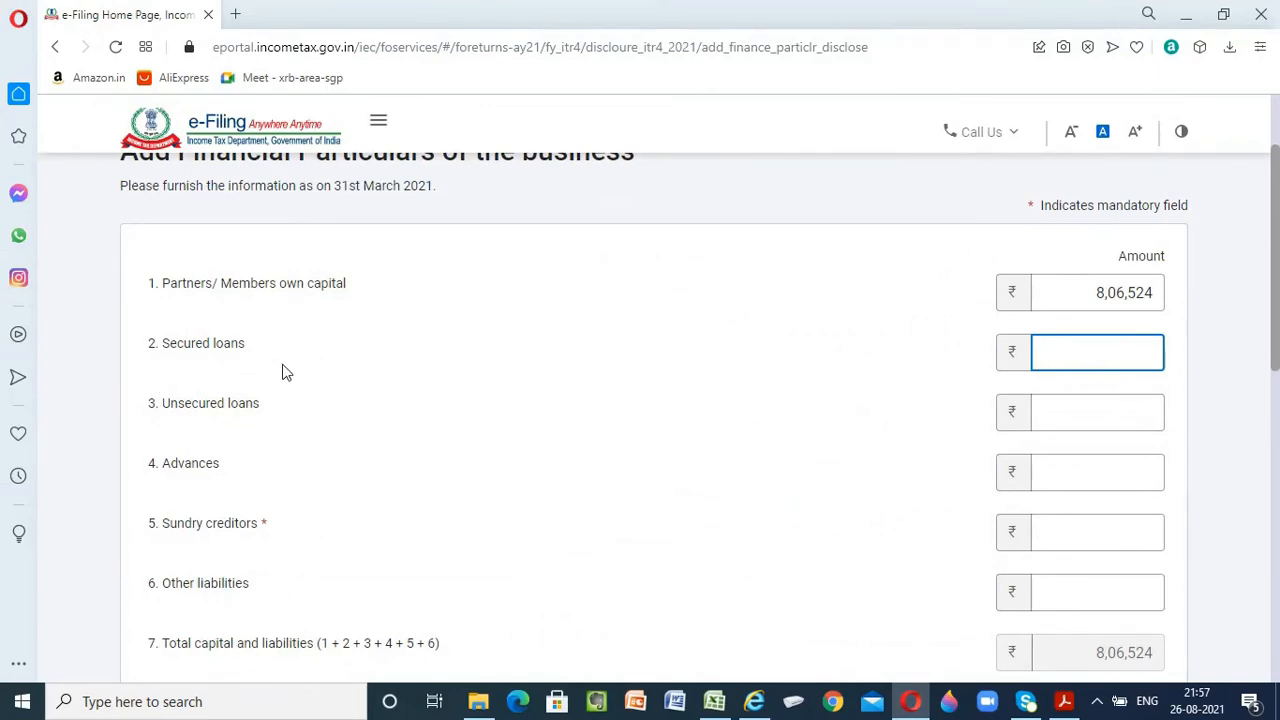
{"action": "key", "text": "alt+Tab"}
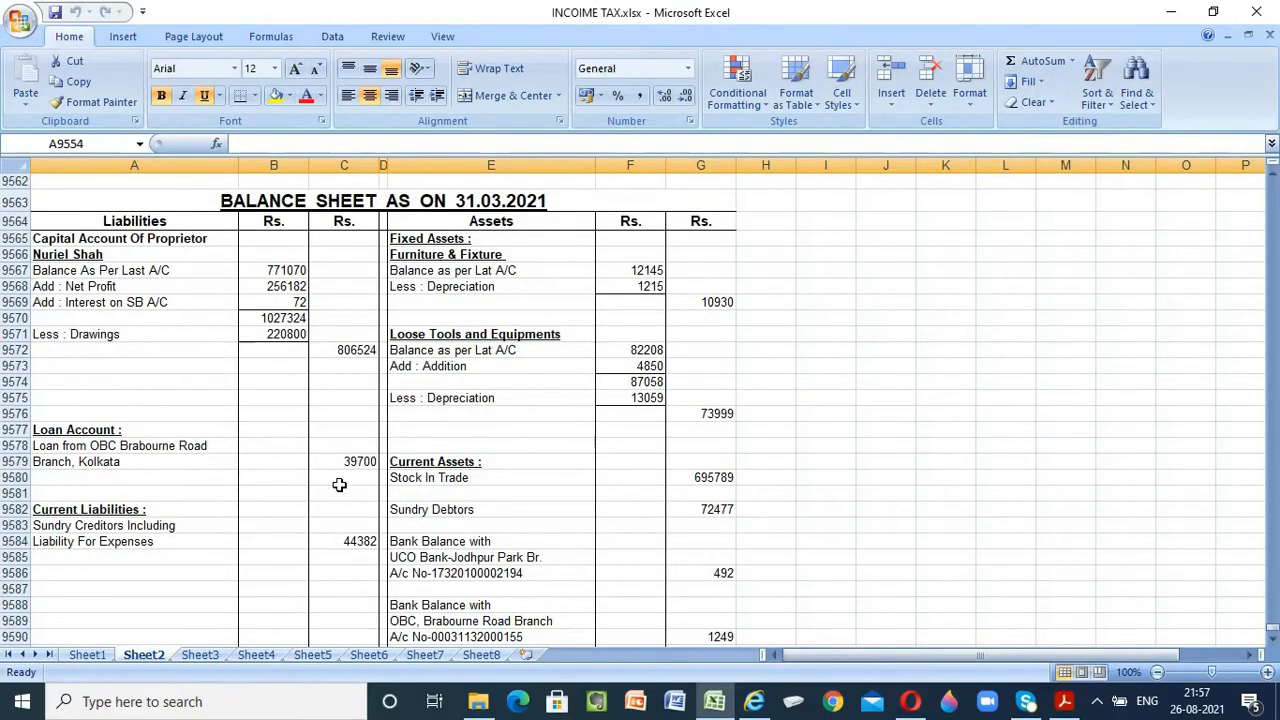
{"action": "scroll", "coordinate": [339, 485], "scroll_direction": "down", "scroll_amount": 1}
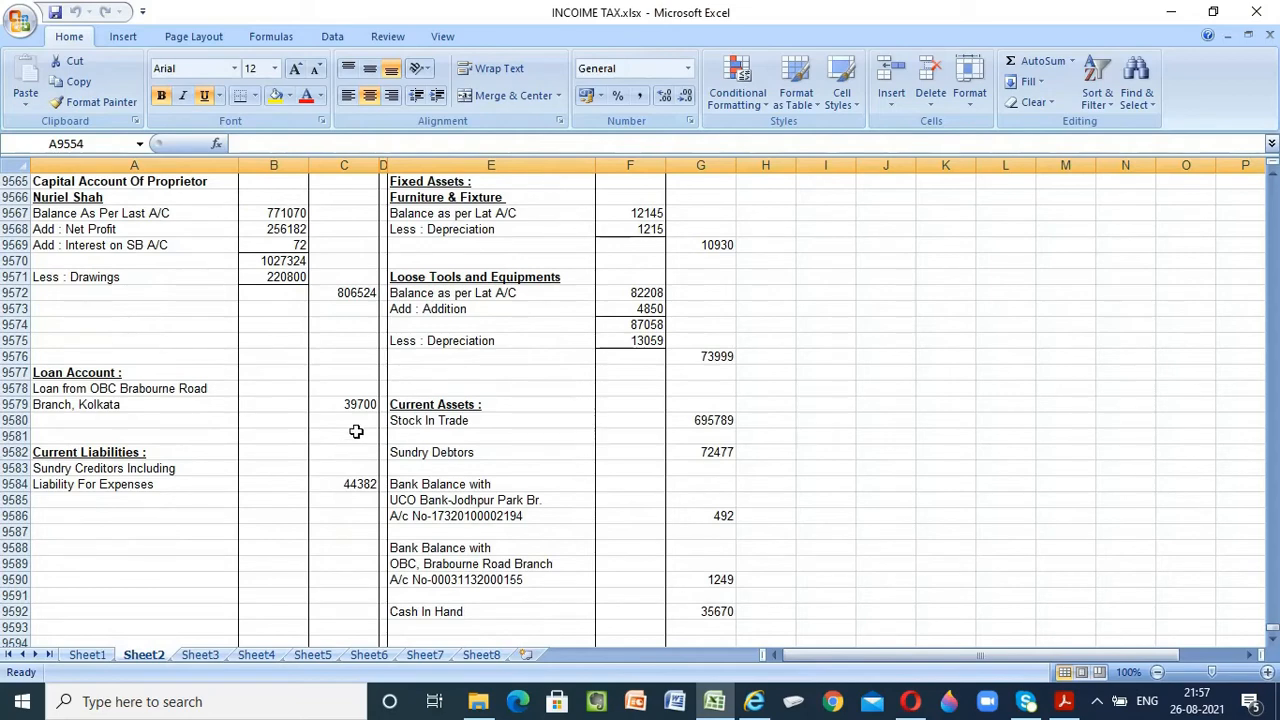
{"action": "key", "text": "alt+Tab"}
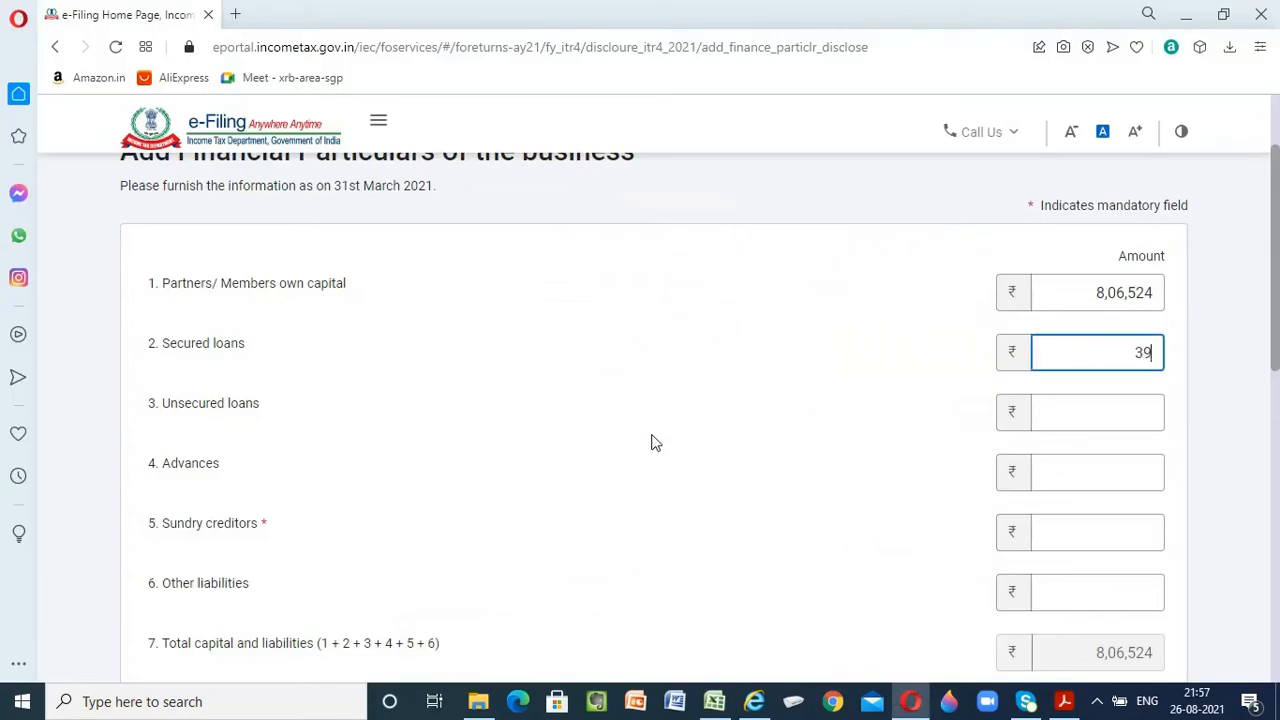
{"action": "type", "text": "00"}
{"action": "key", "text": "Tab"}
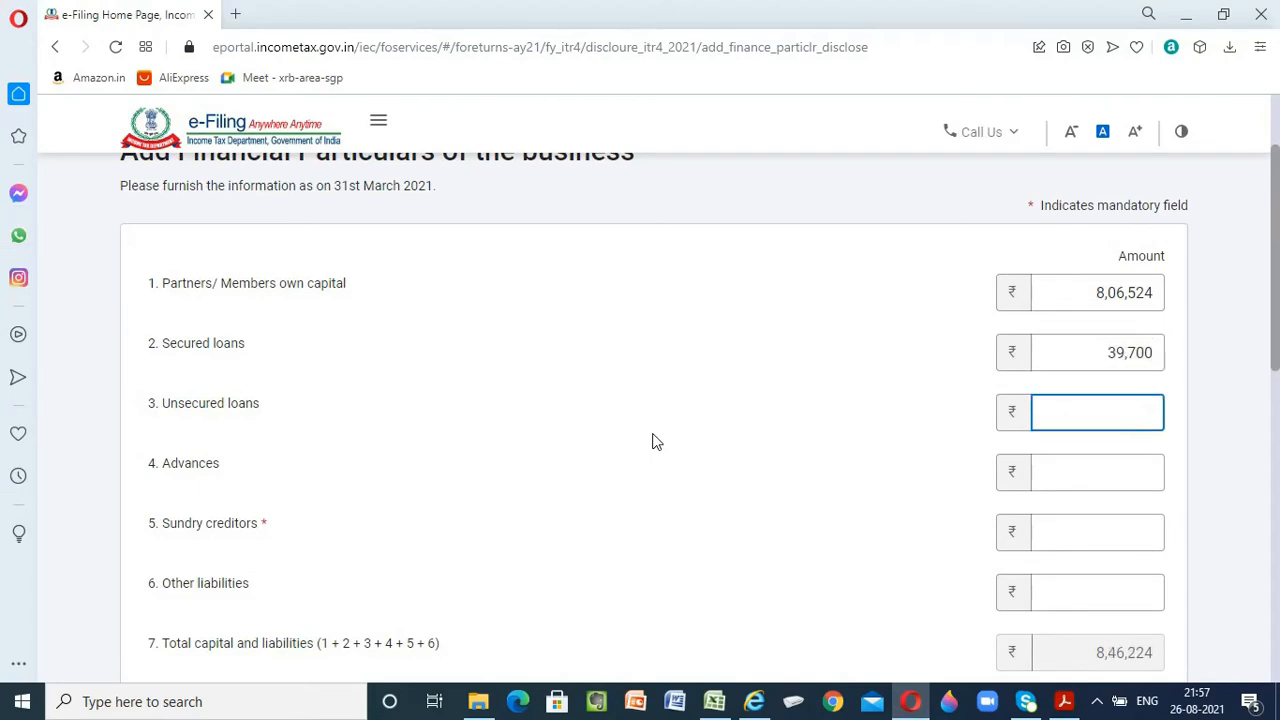
Check the liabilities in the Excel balance sheet and set both unsecured loans and advances to 0
{"action": "key", "text": "alt+Tab"}
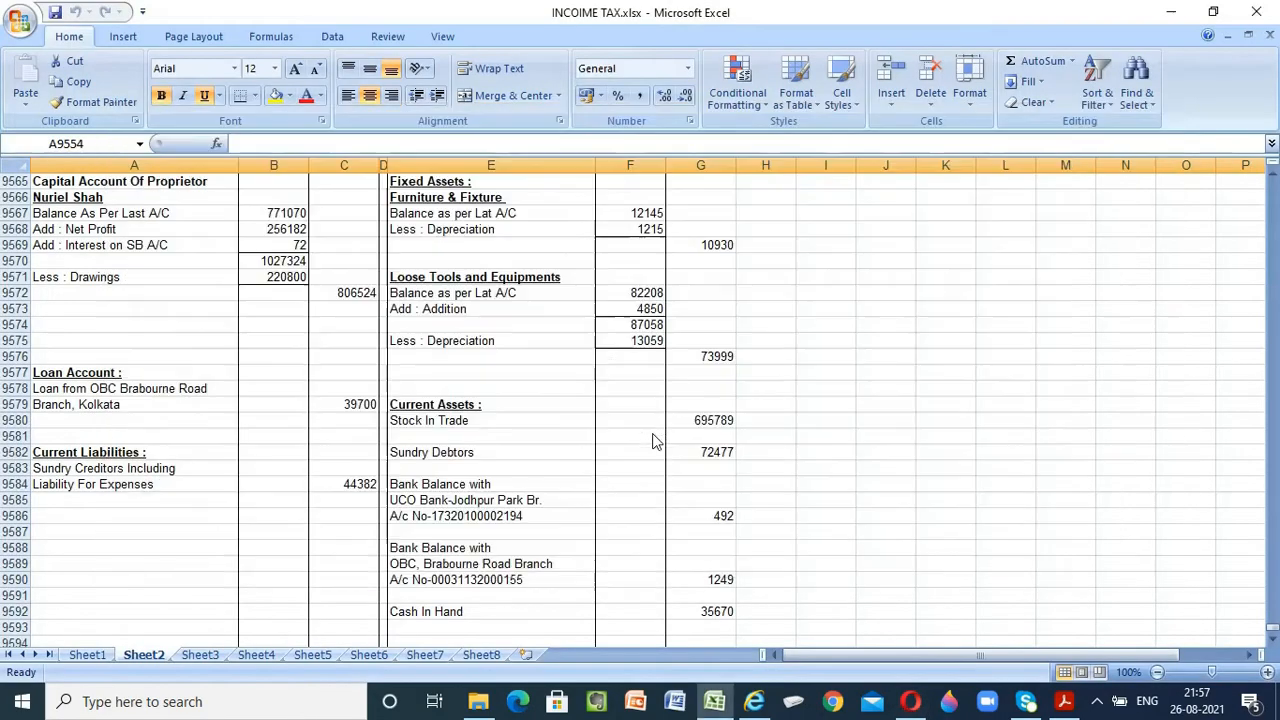
{"action": "key", "text": "alt+Tab"}
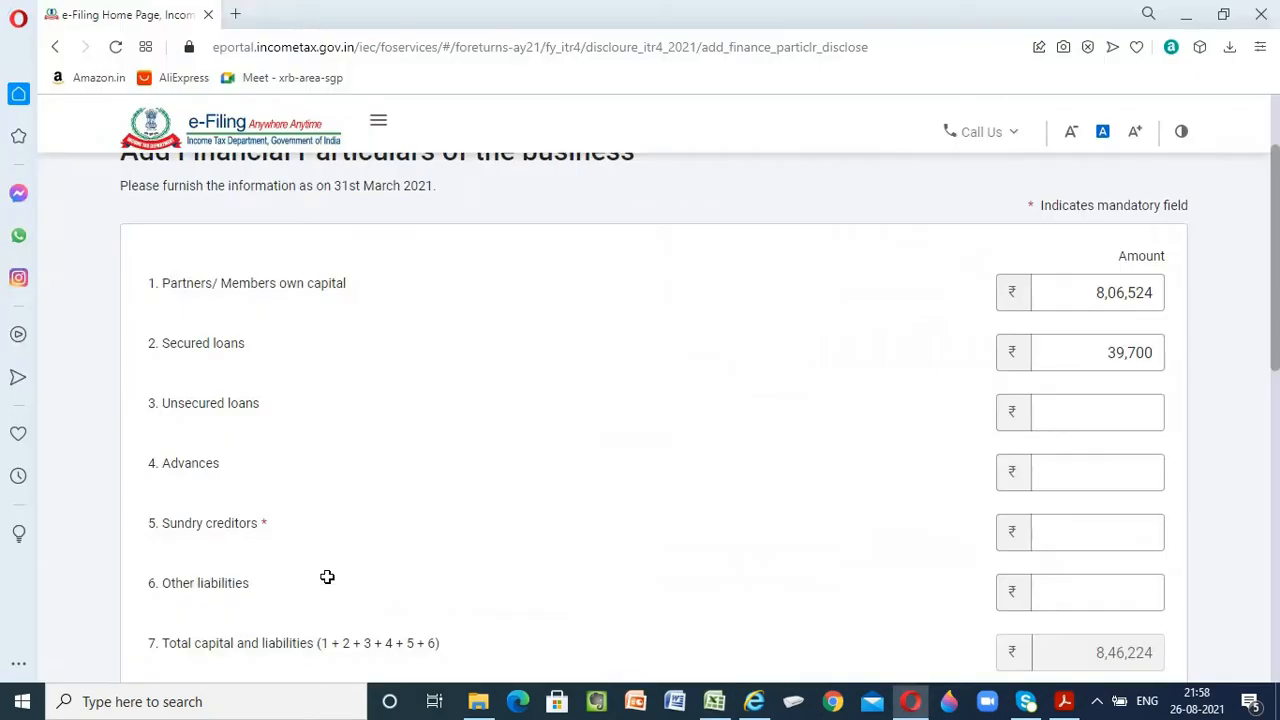
{"action": "type", "text": "0"}
{"action": "key", "text": "Tab"}
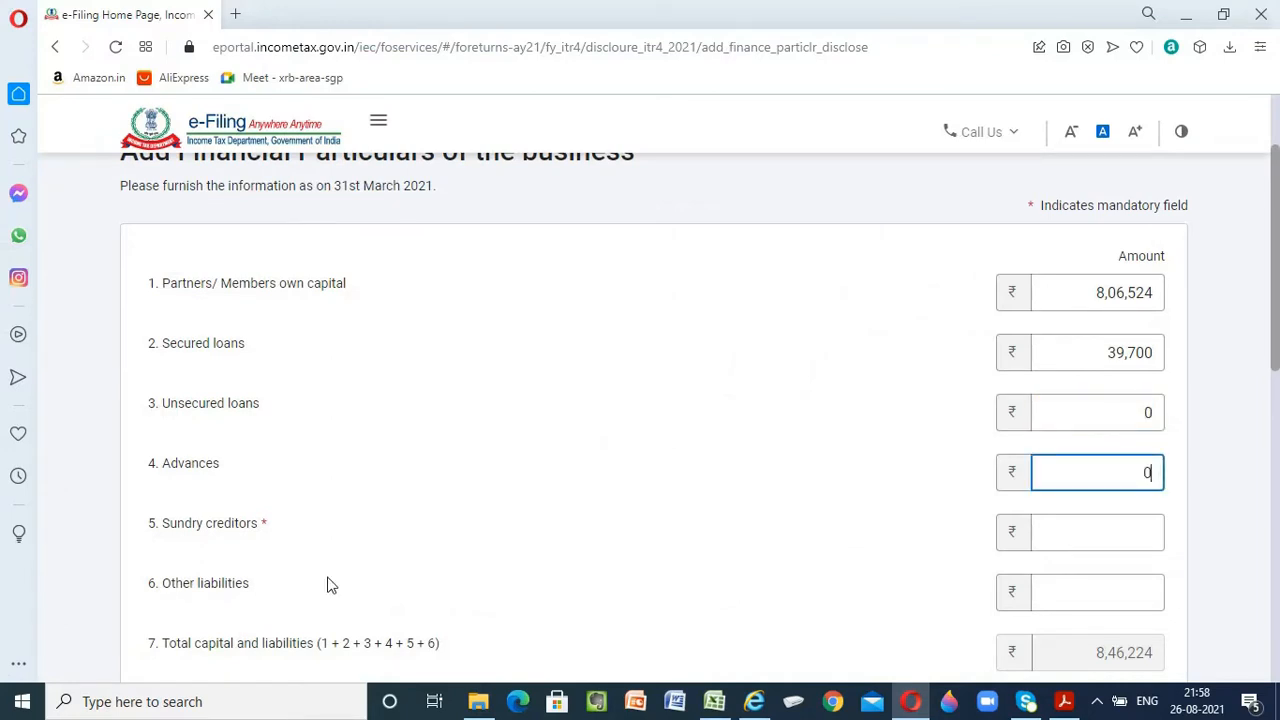
{"action": "key", "text": "Tab"}
Enter the creditors figure from the Excel balance sheet, 44,382, as sundry creditors
{"action": "key", "text": "alt+Tab"}
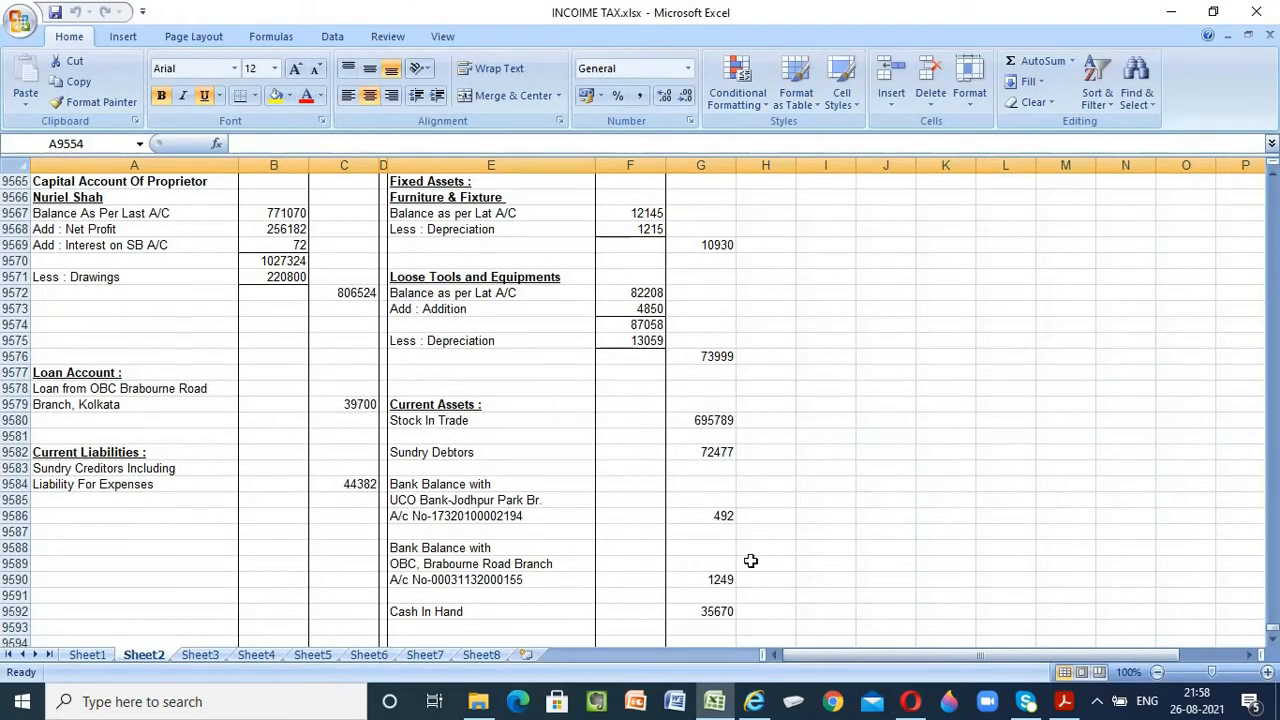
{"action": "key", "text": "alt+Tab"}
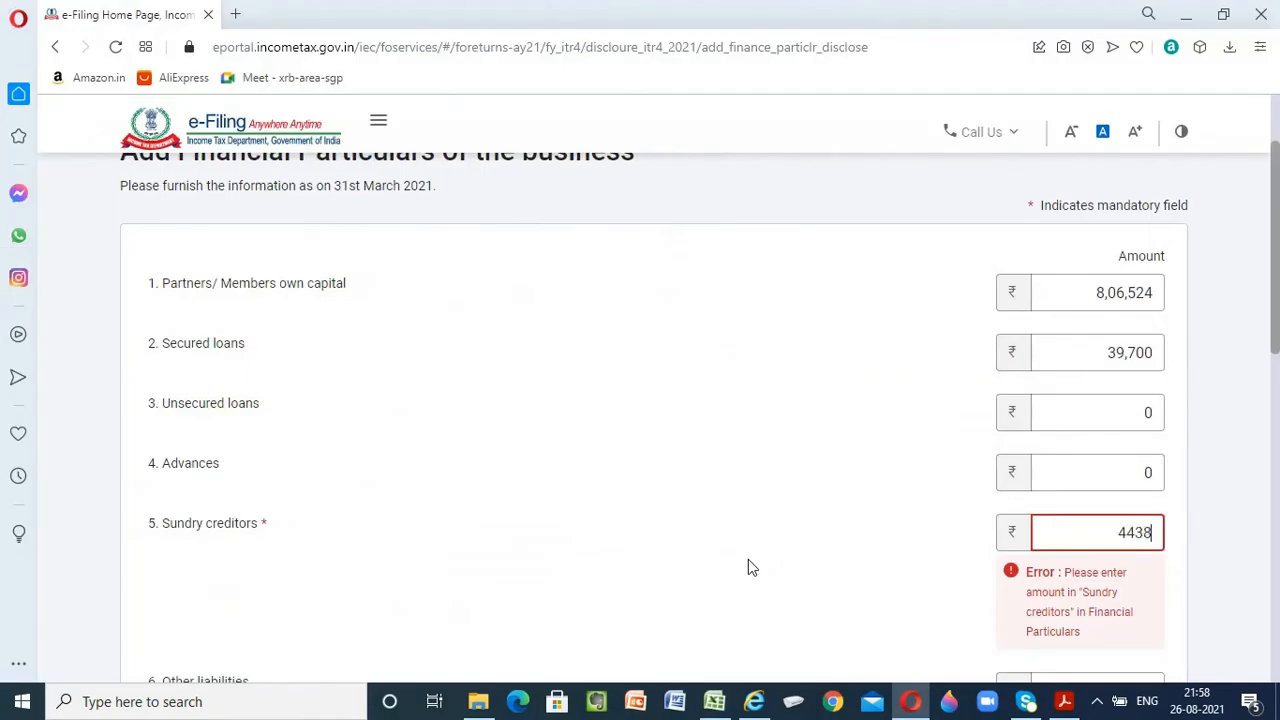
{"action": "key", "text": "Tab"}
{"action": "scroll", "coordinate": [743, 557], "scroll_direction": "down", "scroll_amount": 2}
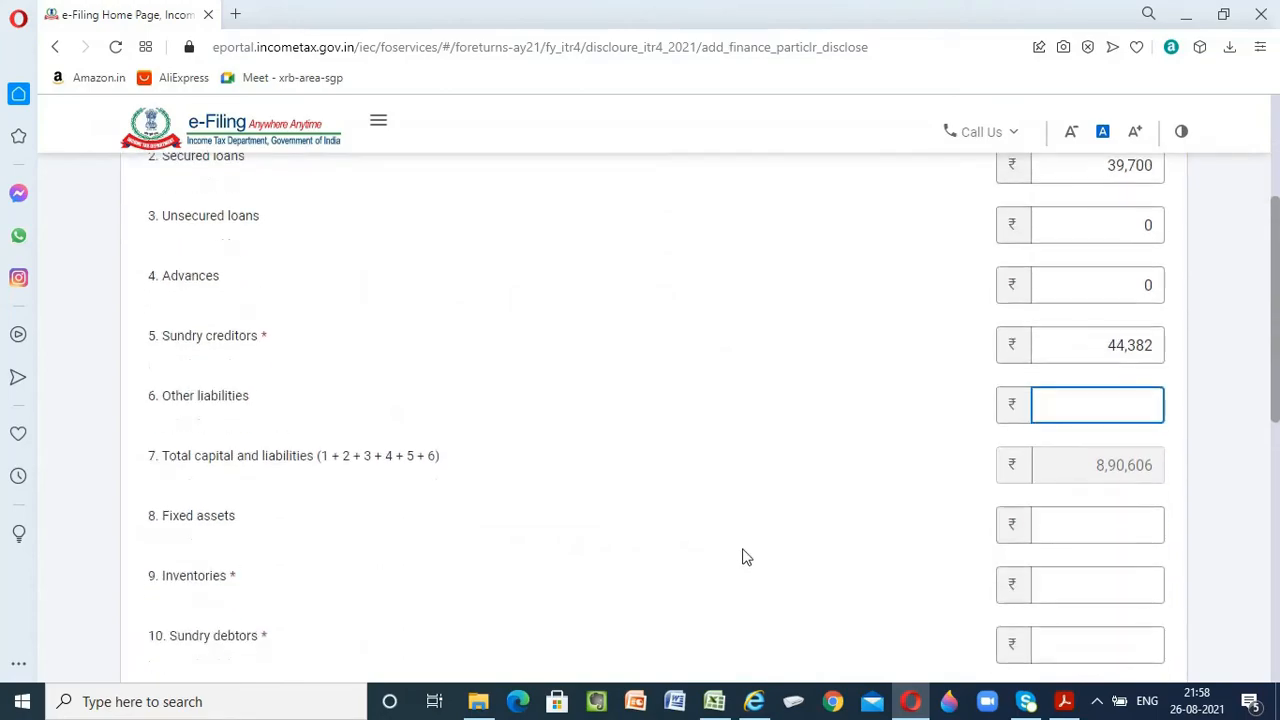
Set other liabilities to 0 and compare the total capital and liabilities with the total in the Excel balance sheet
{"action": "key", "text": "alt+Tab"}
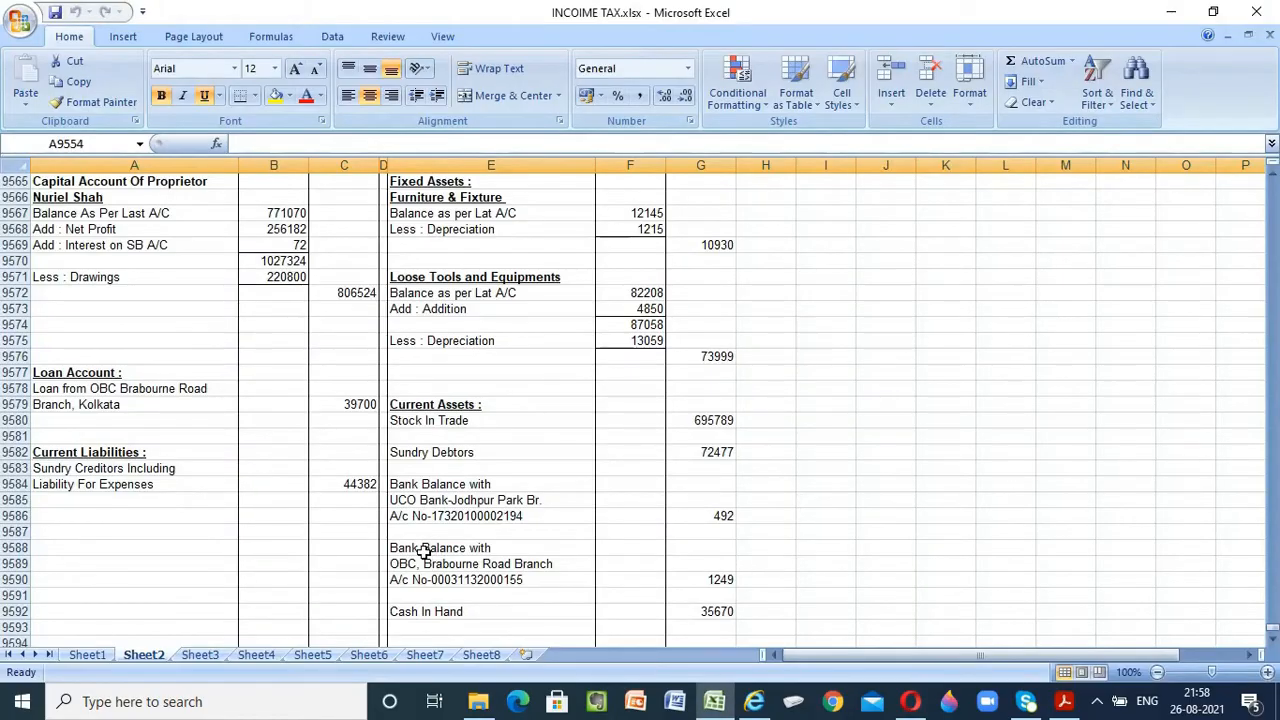
{"action": "scroll", "coordinate": [150, 490], "scroll_direction": "down", "scroll_amount": 2}
{"action": "key", "text": "alt+Tab"}
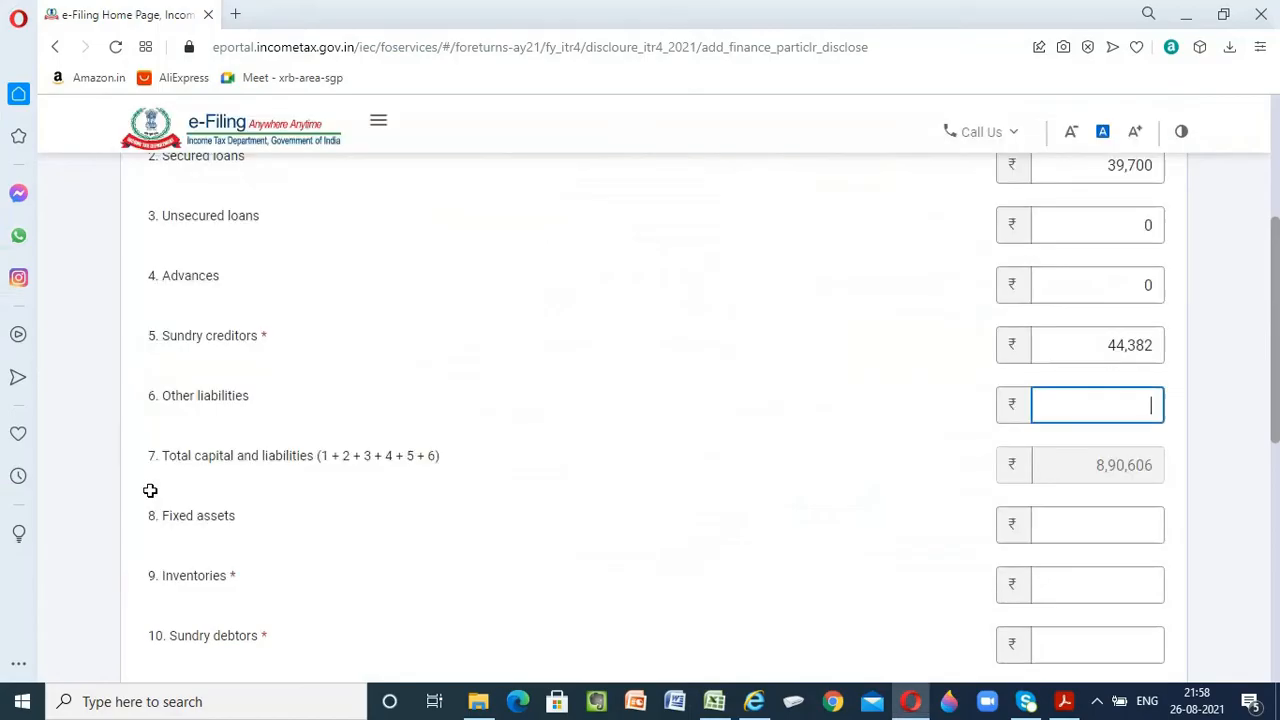
{"action": "type", "text": "0"}
{"action": "key", "text": "Tab"}
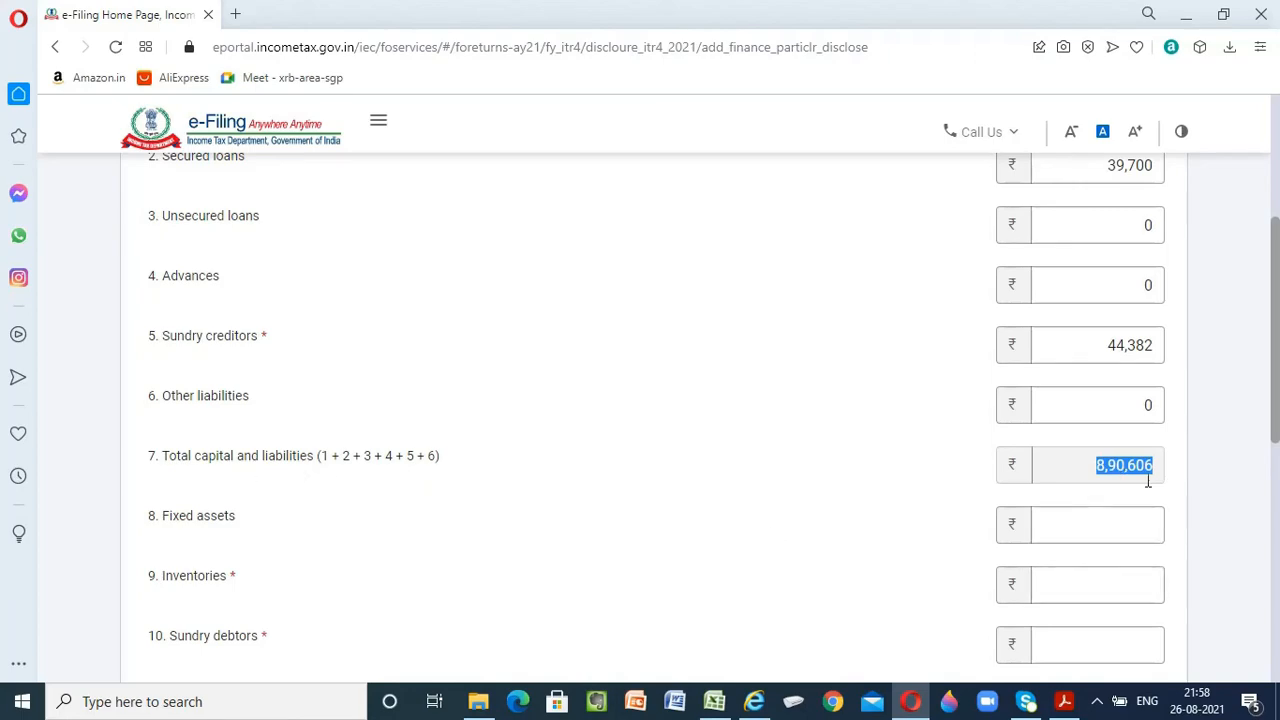
{"action": "key", "text": "alt+Tab"}
{"action": "scroll", "coordinate": [594, 494], "scroll_direction": "down", "scroll_amount": 1}
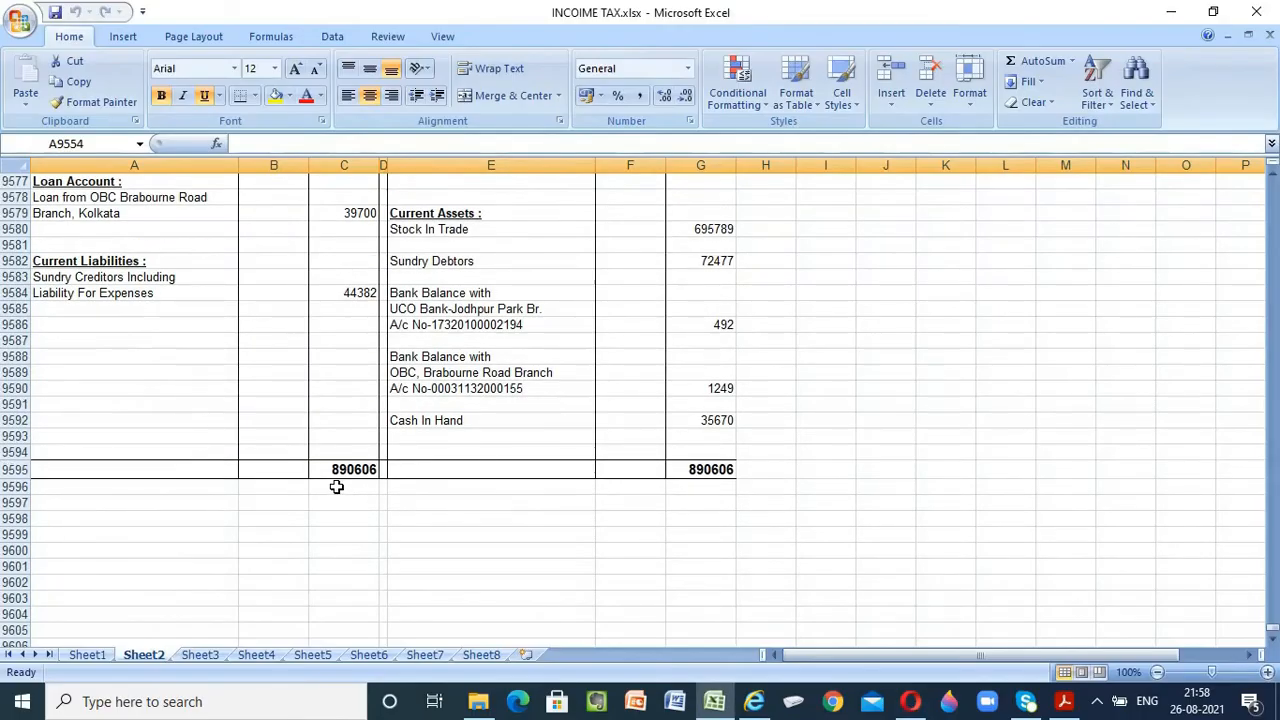
{"action": "key", "text": "alt+Tab"}
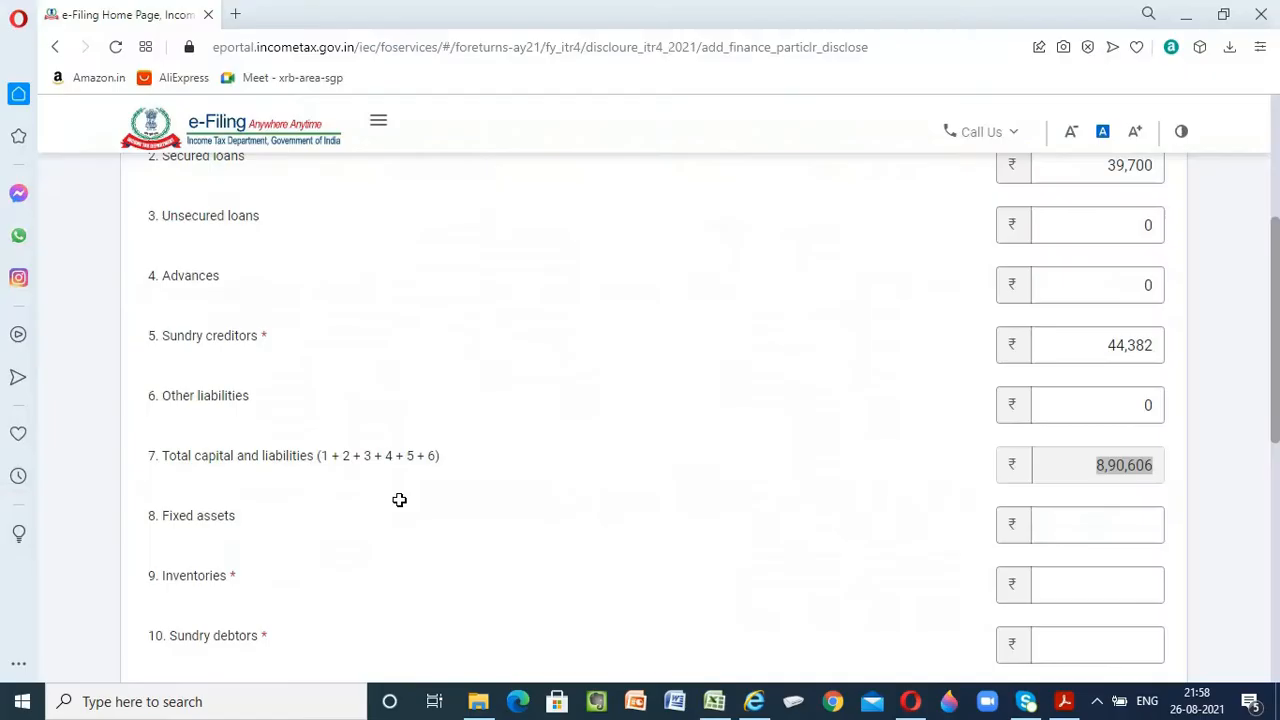
Enter 84,929 as fixed assets, combining furniture and fixture with loose tools and equipments from the Excel balance sheet
{"action": "scroll", "coordinate": [563, 491], "scroll_direction": "down", "scroll_amount": 2}
{"action": "key", "text": "Tab"}
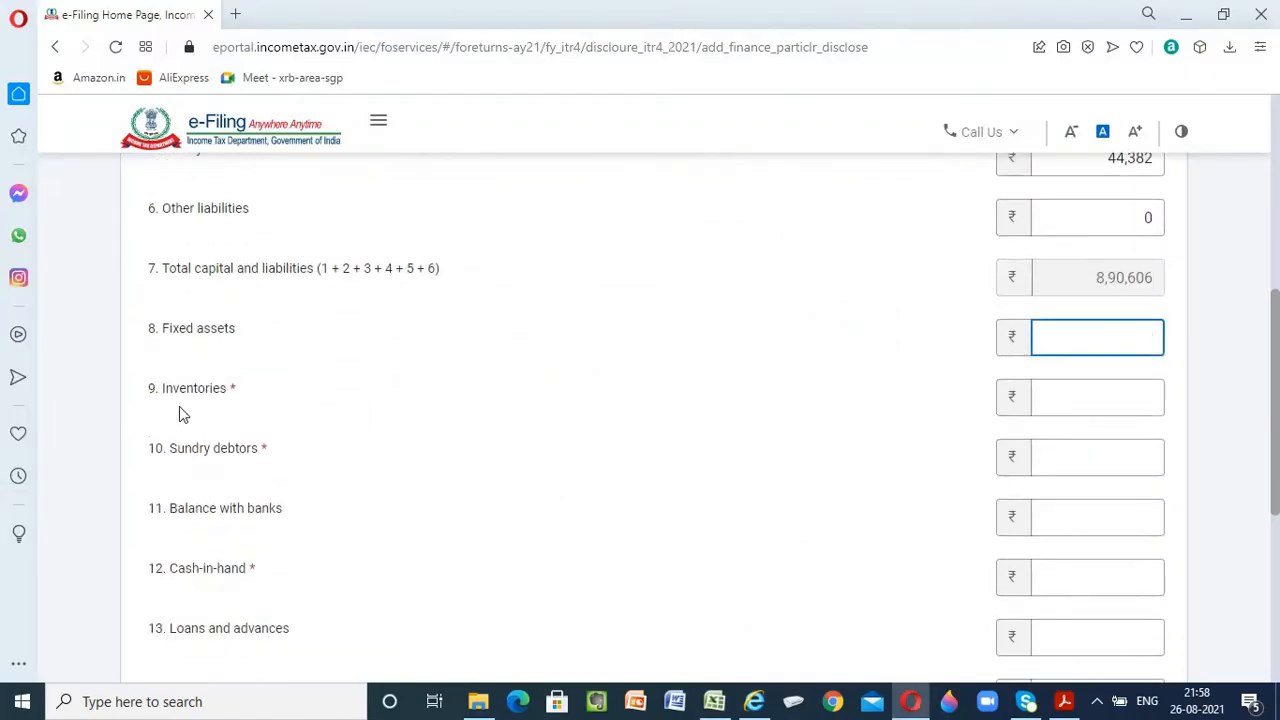
{"action": "key", "text": "alt+Tab"}
{"action": "scroll", "coordinate": [838, 539], "scroll_direction": "up", "scroll_amount": 5}
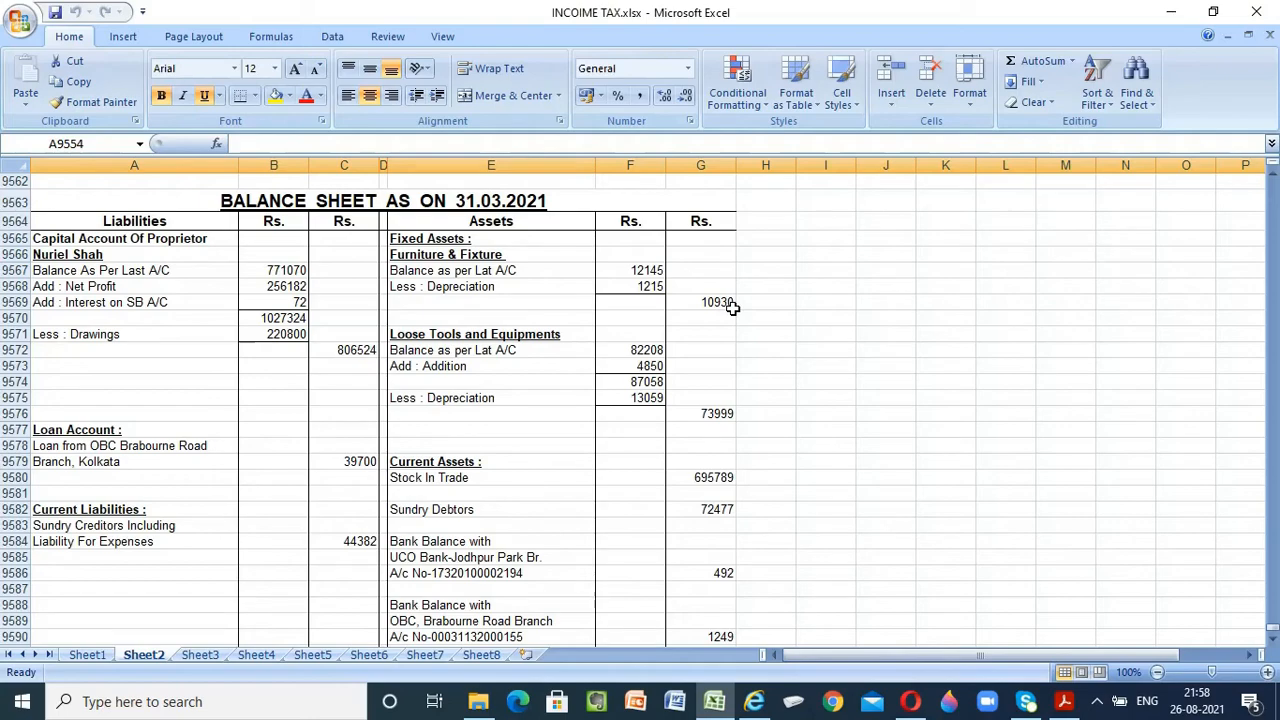
{"action": "key", "text": "alt+Tab"}
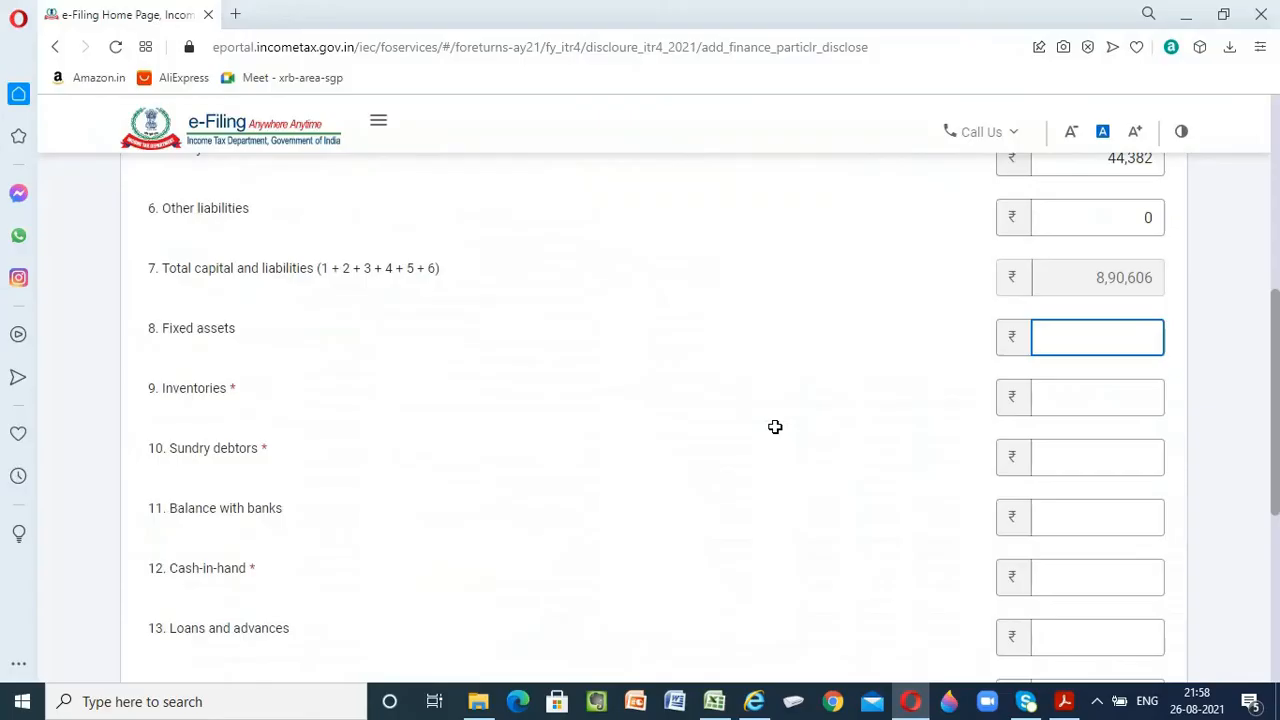
{"action": "type", "text": "84929"}
{"action": "key", "text": "Tab"}
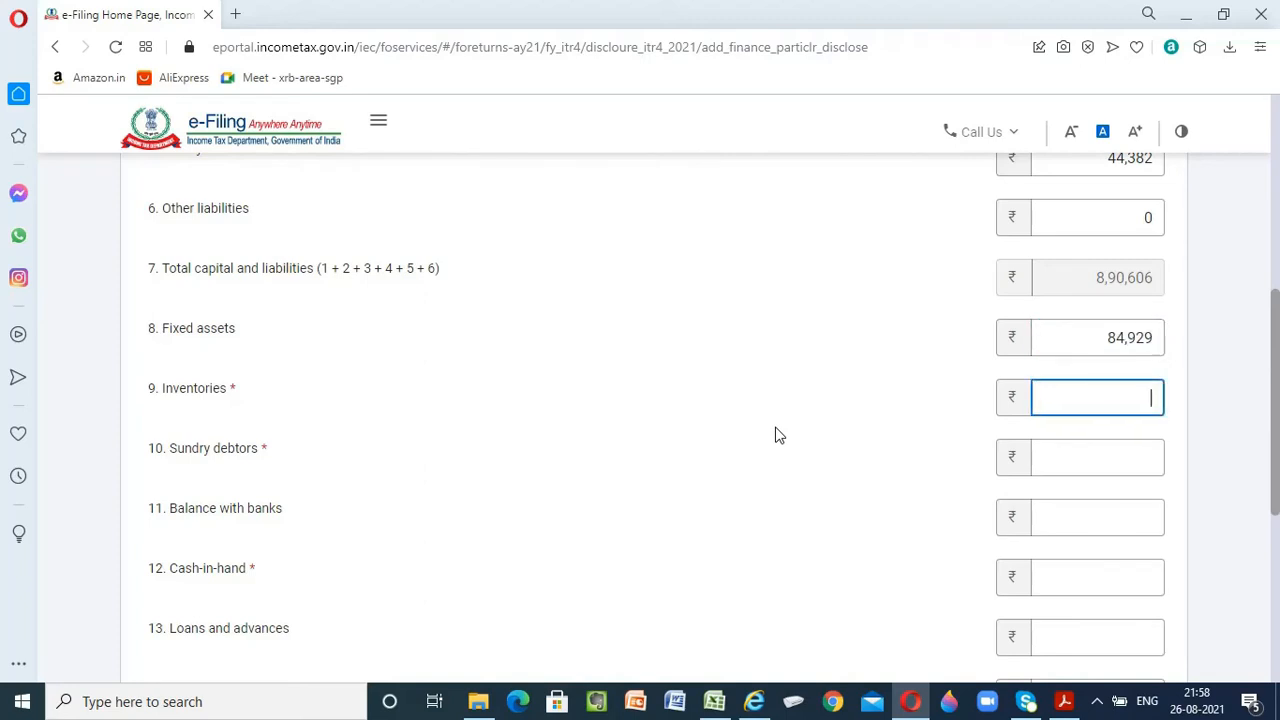
Enter the stock in trade figure from the Excel balance sheet, 6,95,789, as inventories
{"action": "key", "text": "alt+Tab"}
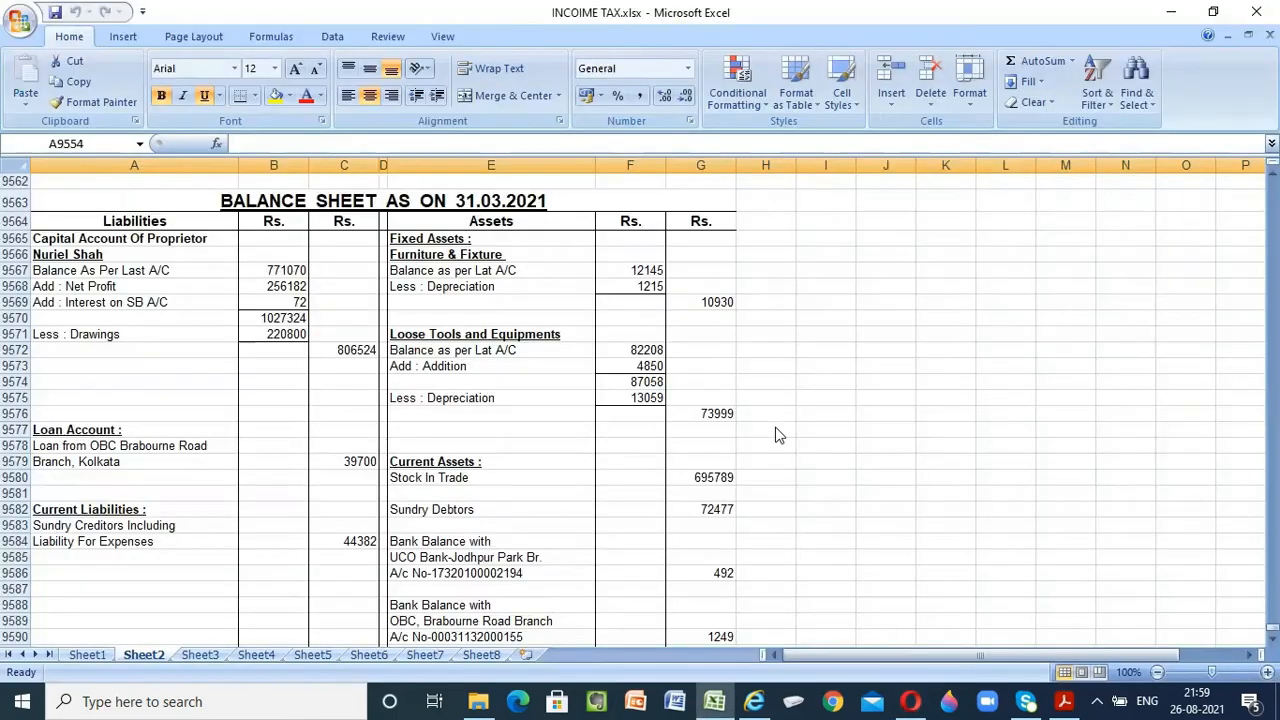
{"action": "scroll", "coordinate": [698, 448], "scroll_direction": "down", "scroll_amount": 1}
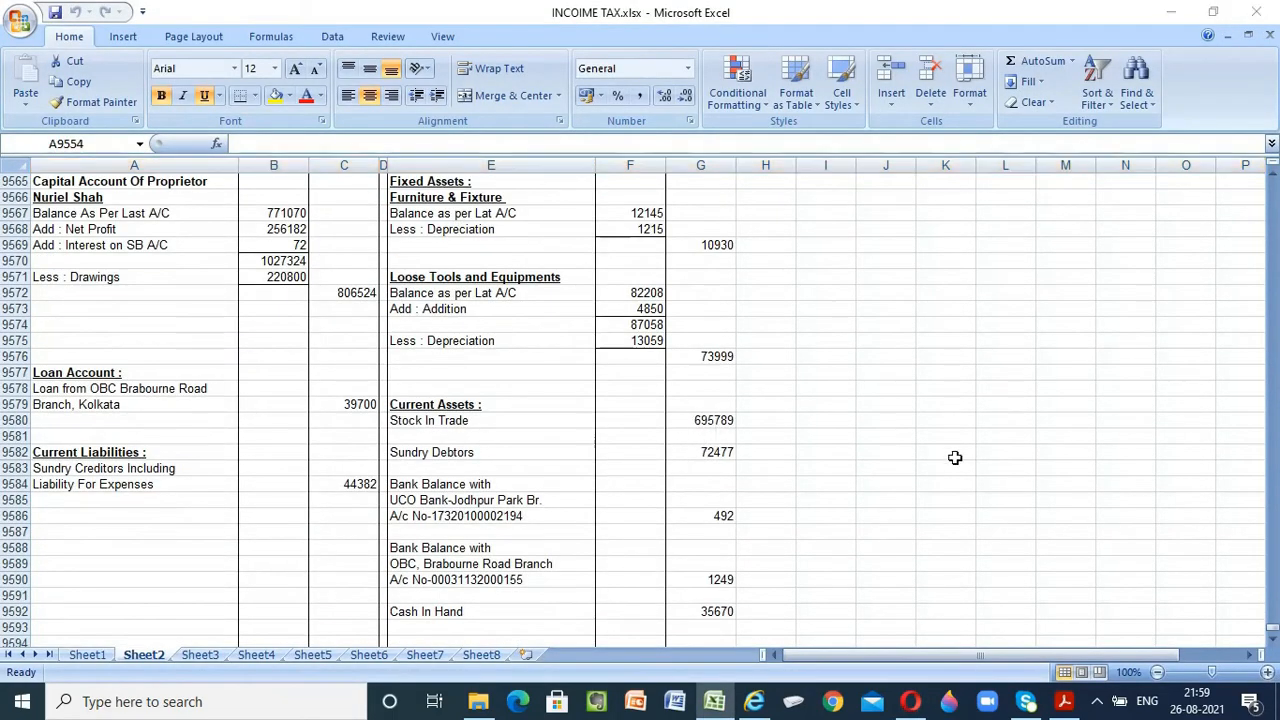
{"action": "key", "text": "alt+Tab"}
{"action": "type", "text": "695789"}
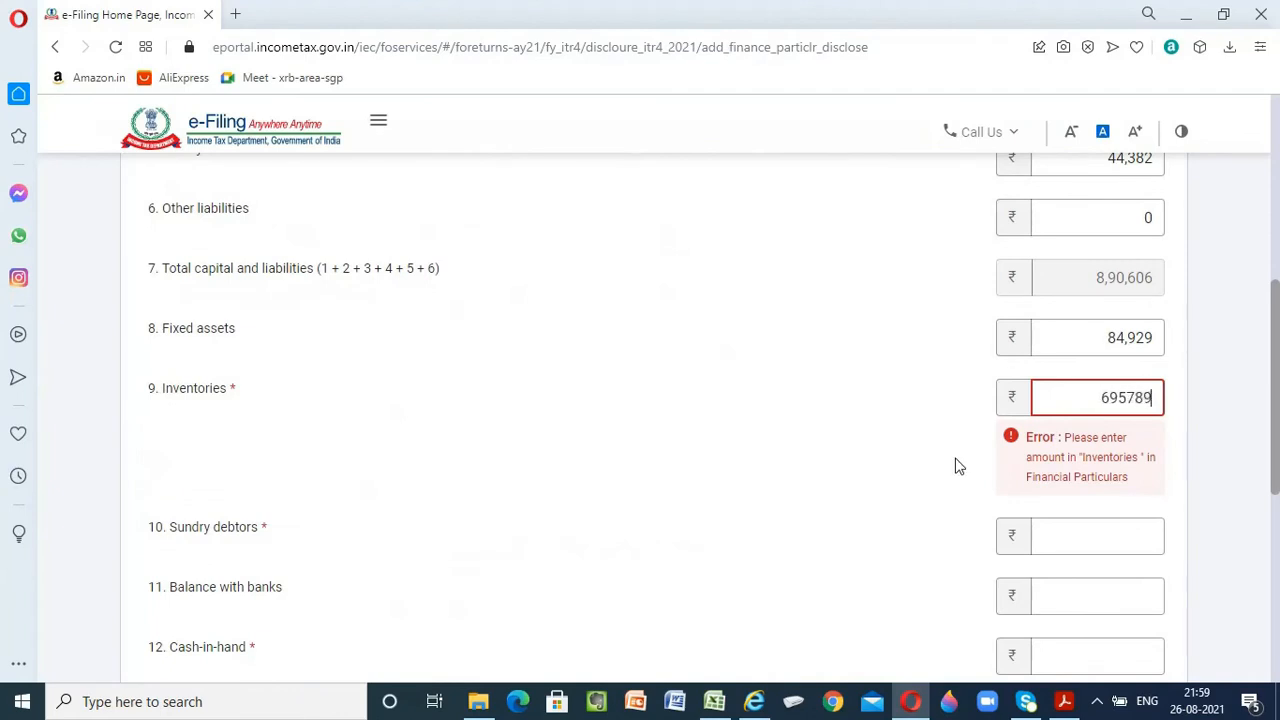
{"action": "key", "text": "Tab"}
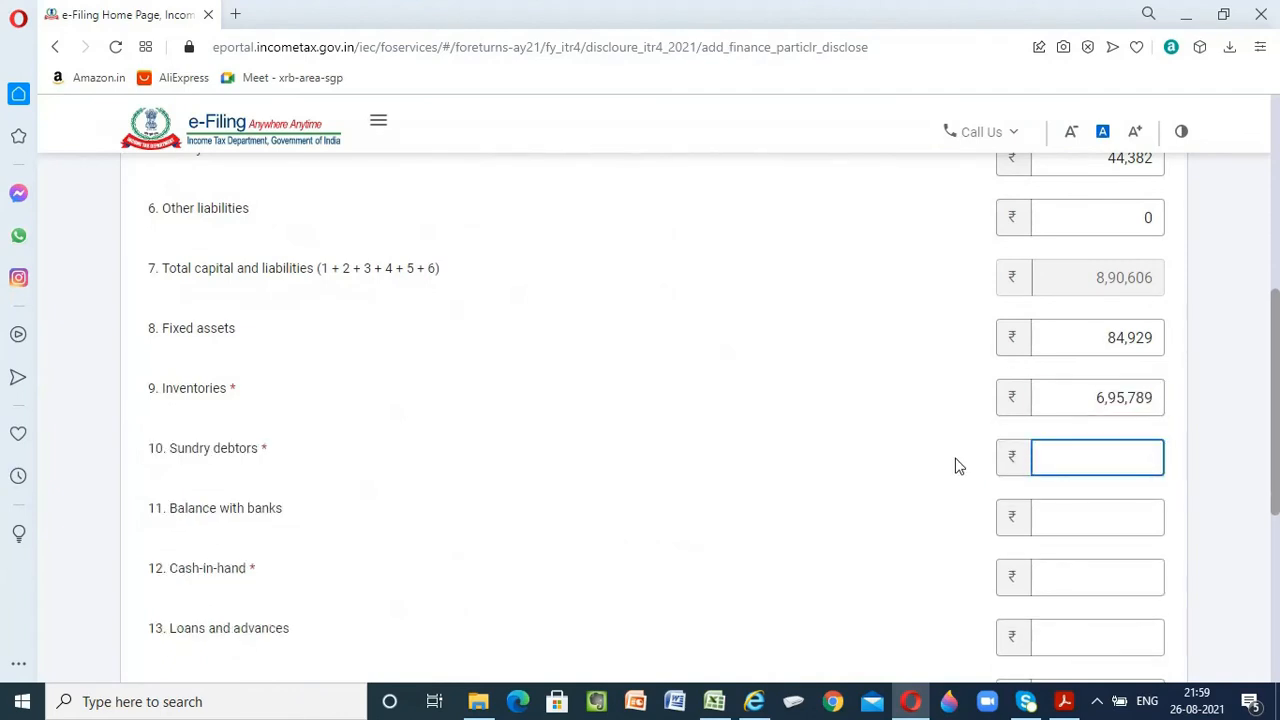
Look up the sundry debtors in the Excel balance sheet and enter 72,477 as sundry debtors
{"action": "key", "text": "alt+Tab"}
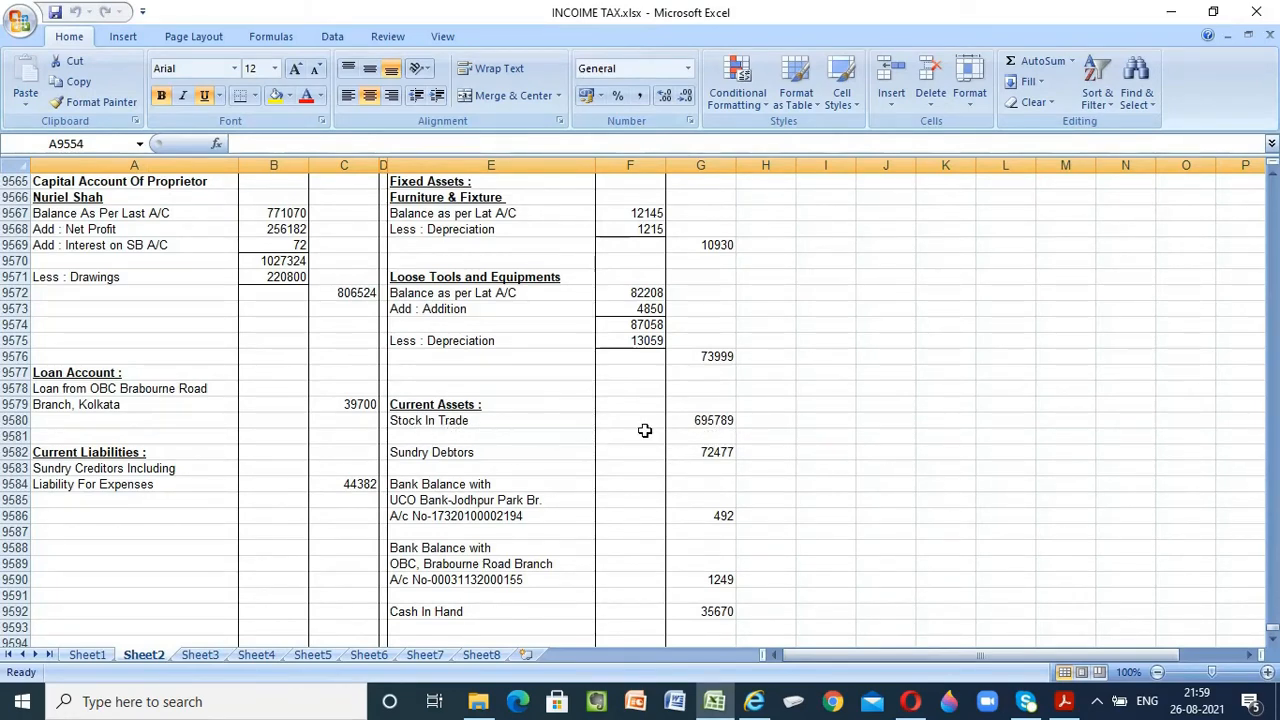
{"action": "key", "text": "alt+Tab"}
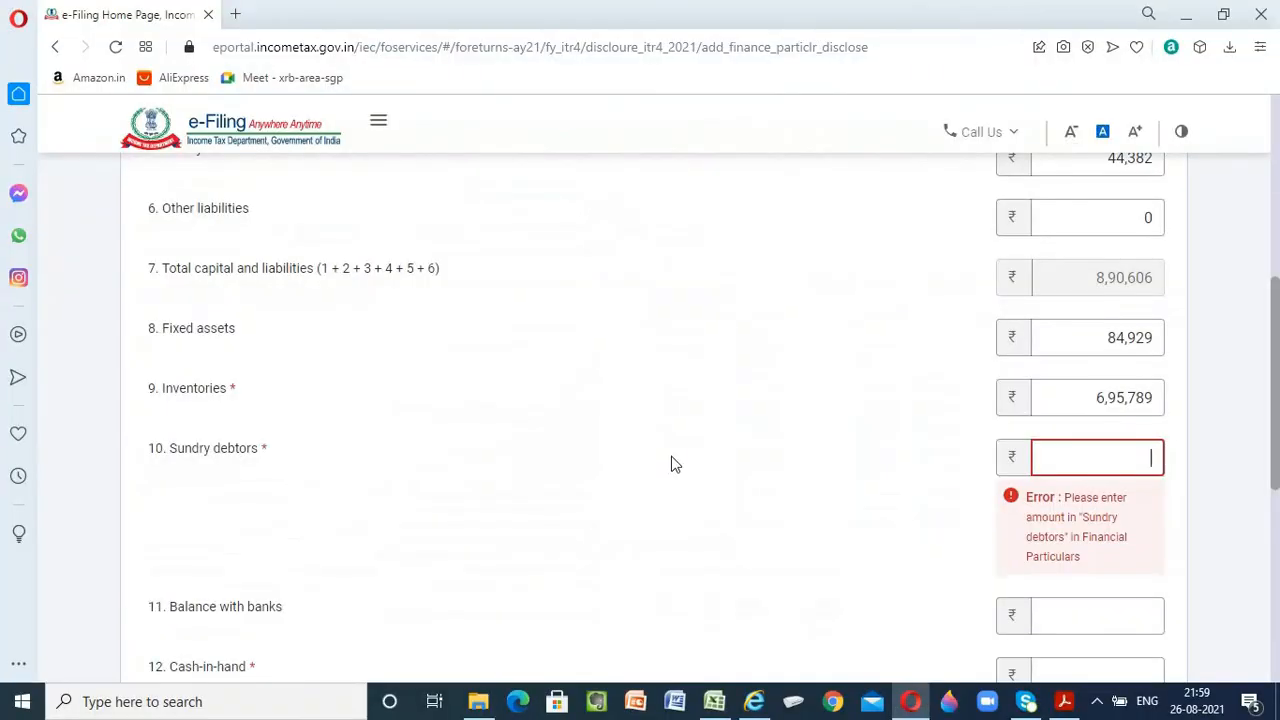
{"action": "scroll", "coordinate": [270, 400], "scroll_direction": "down", "scroll_amount": 1}
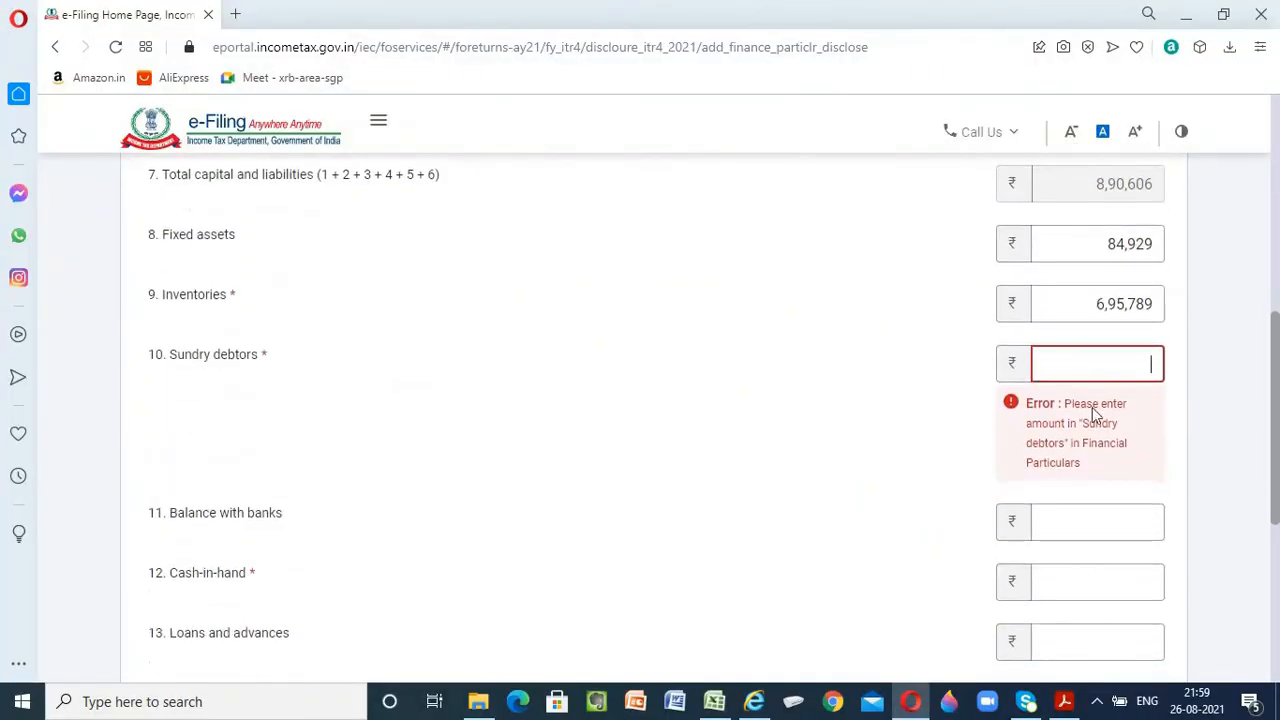
{"action": "key", "text": "alt+Tab"}
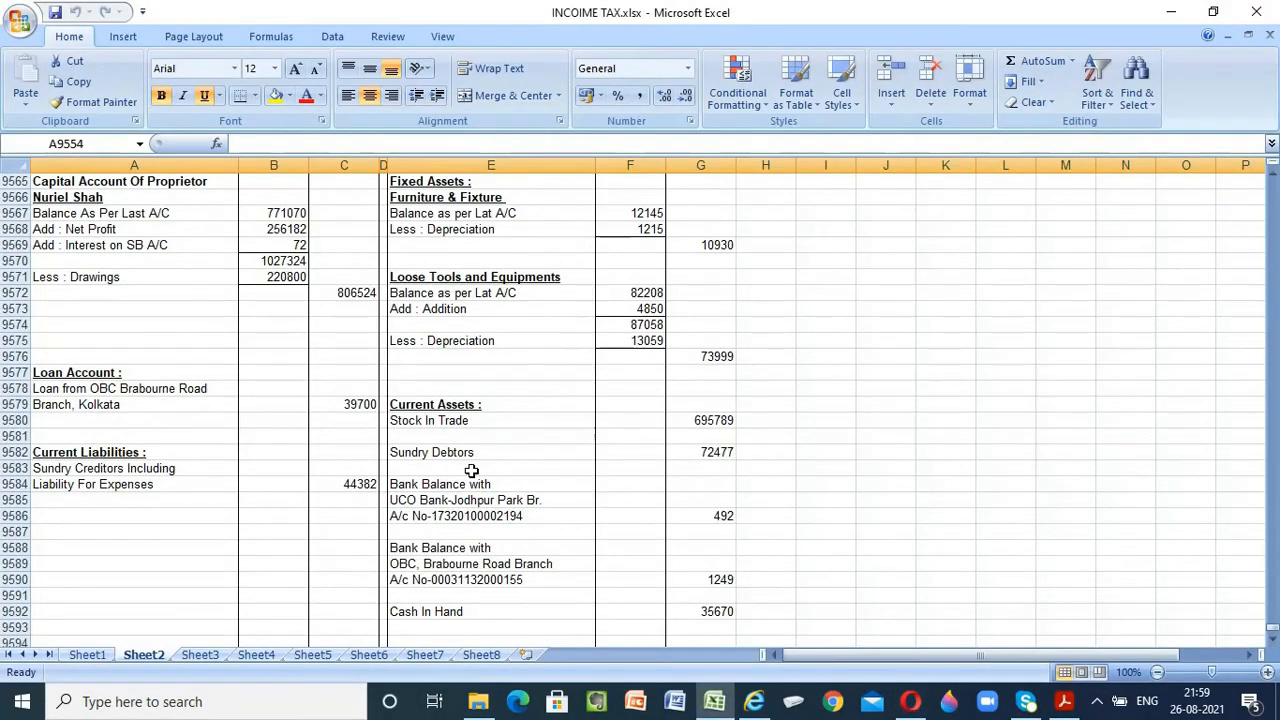
{"action": "key", "text": "alt+Tab"}
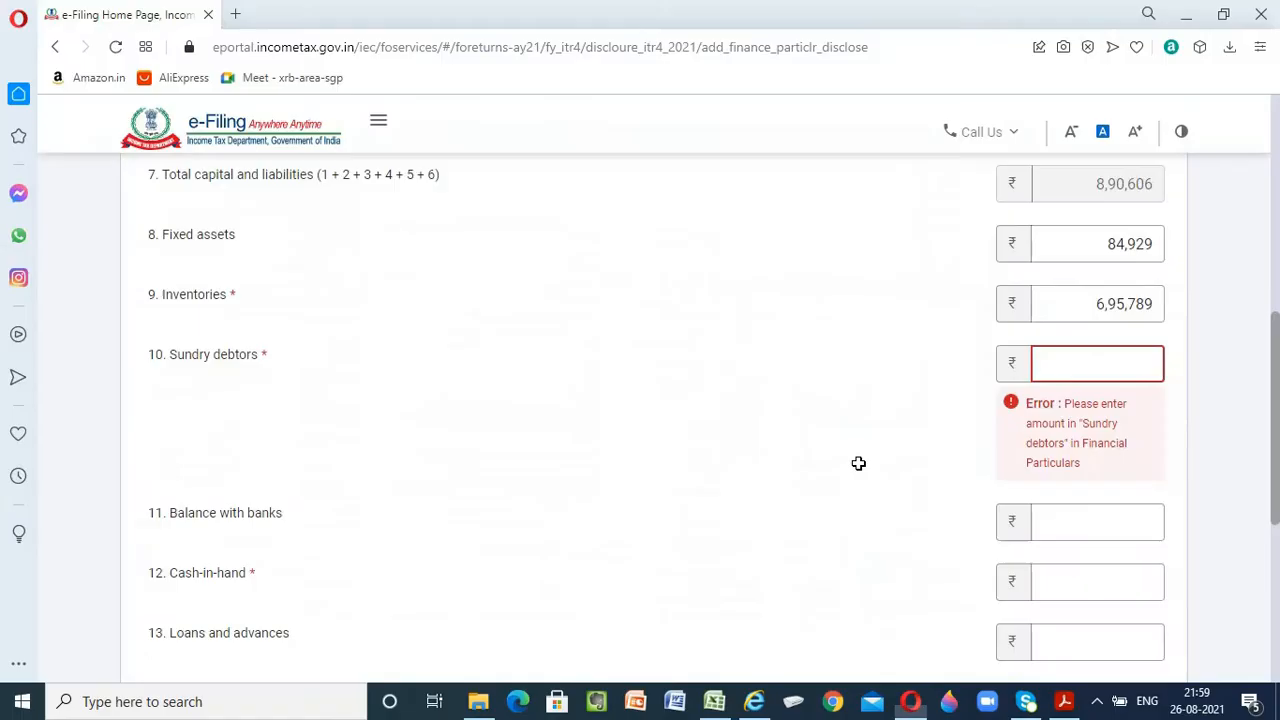
{"action": "type", "text": "72"}
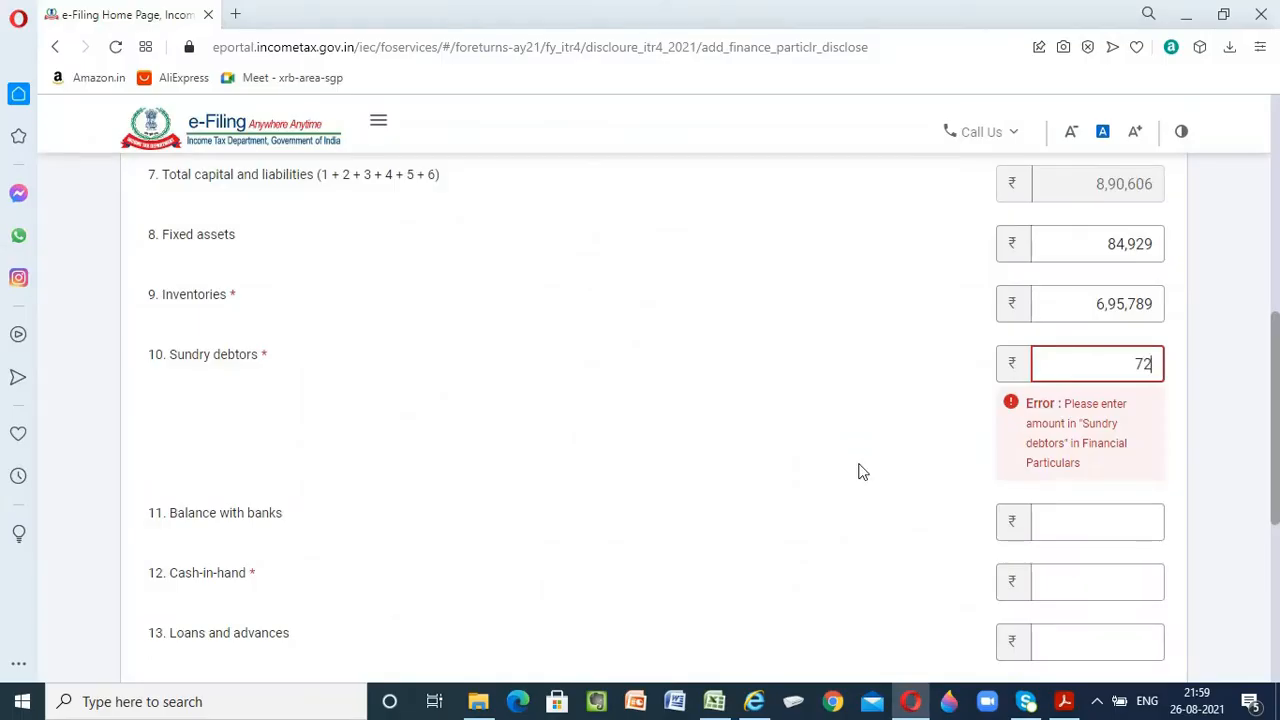
{"action": "type", "text": ",477"}
{"action": "key", "text": "Tab"}
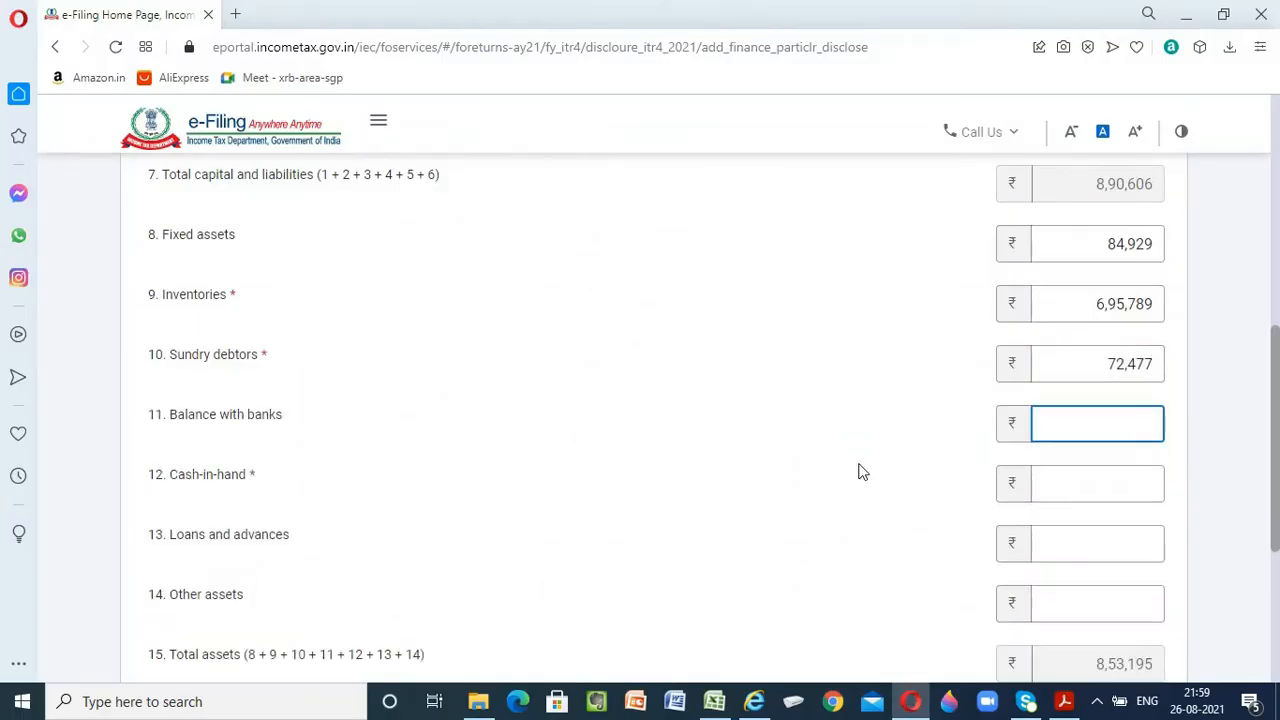
Enter 1,741 as balance with banks, combining the UCO Bank and OBC balances from the Excel balance sheet
{"action": "scroll", "coordinate": [406, 527], "scroll_direction": "down", "scroll_amount": 1}
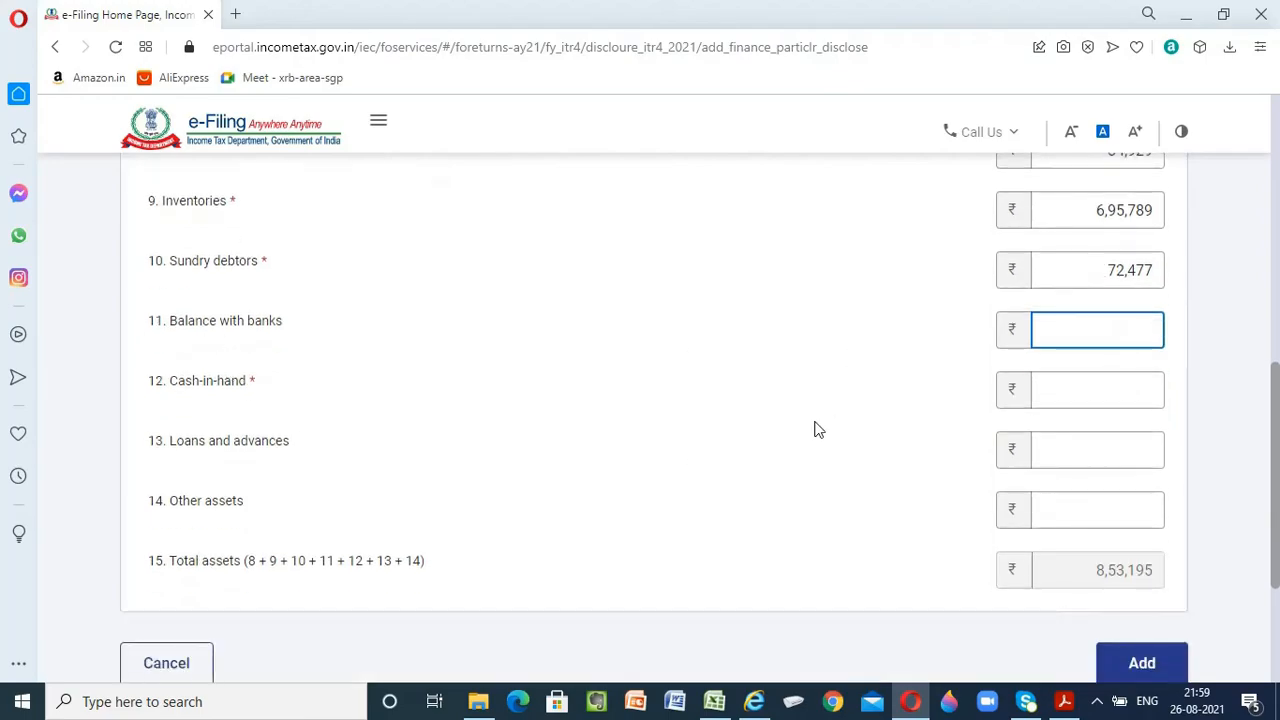
{"action": "key", "text": "alt+Tab"}
{"action": "scroll", "coordinate": [815, 430], "scroll_direction": "down", "scroll_amount": 2}
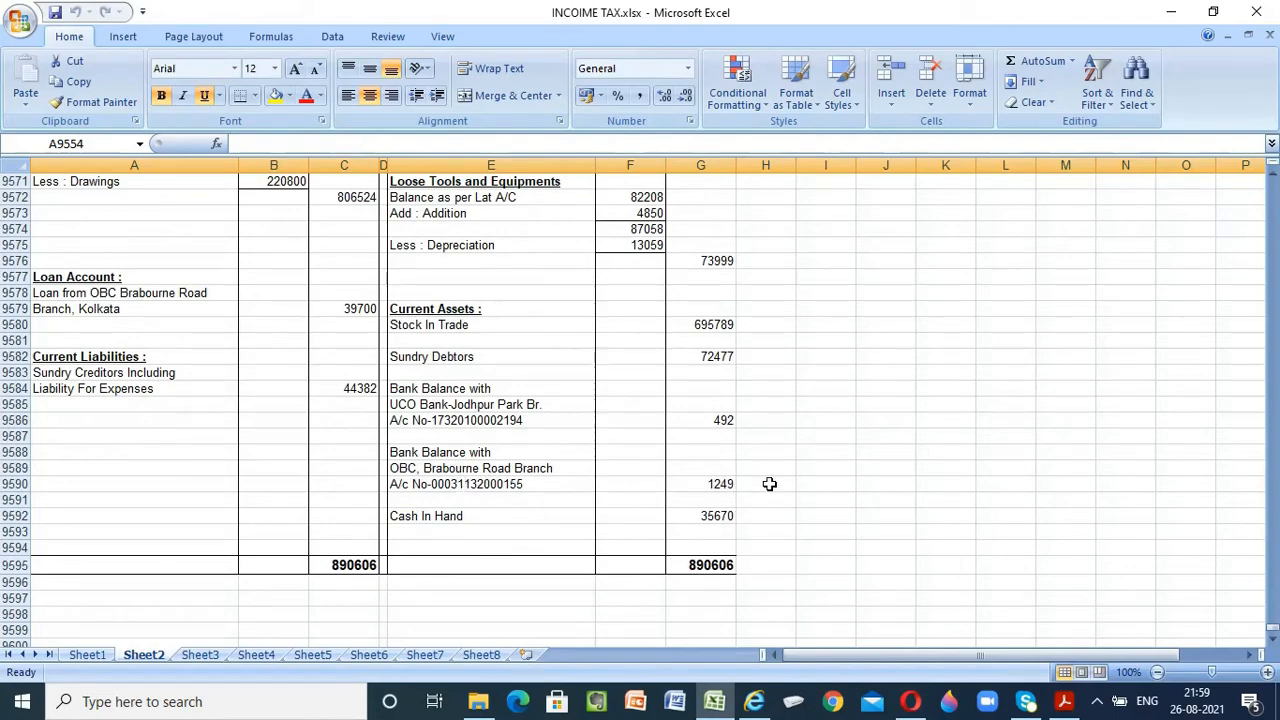
{"action": "key", "text": "alt+Tab"}
{"action": "type", "text": "1"}
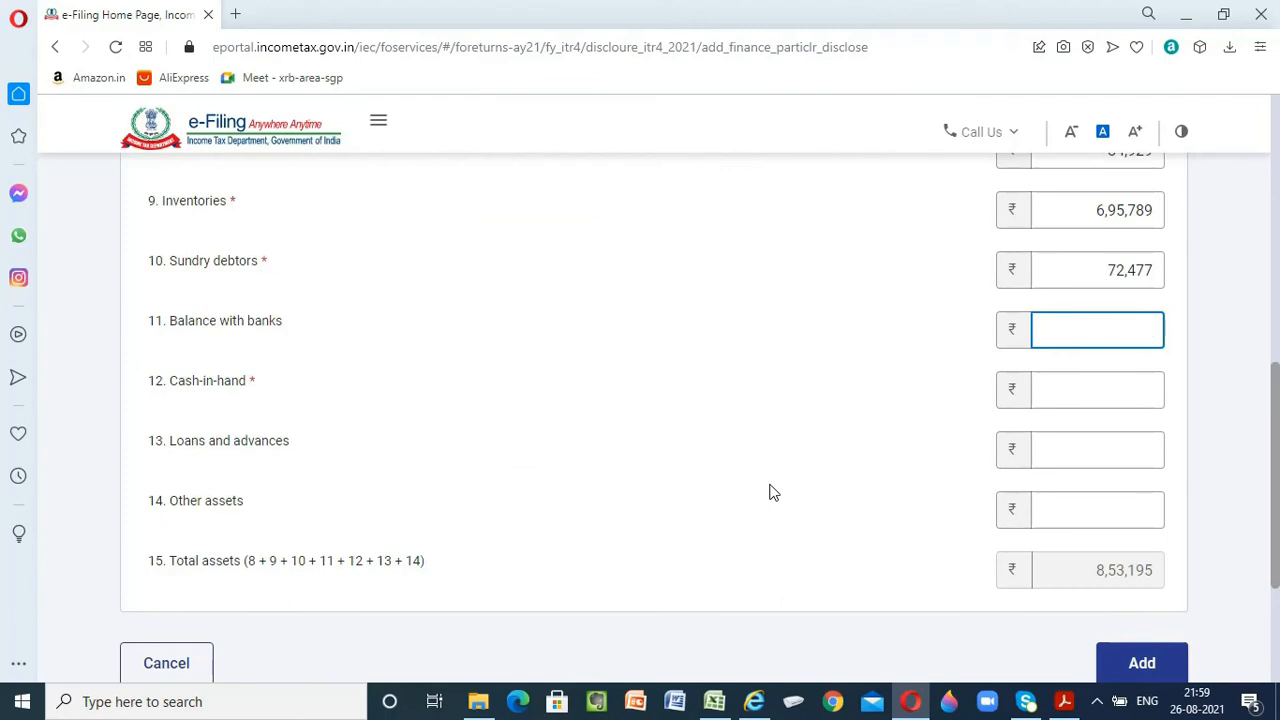
{"action": "key", "text": "Tab"}
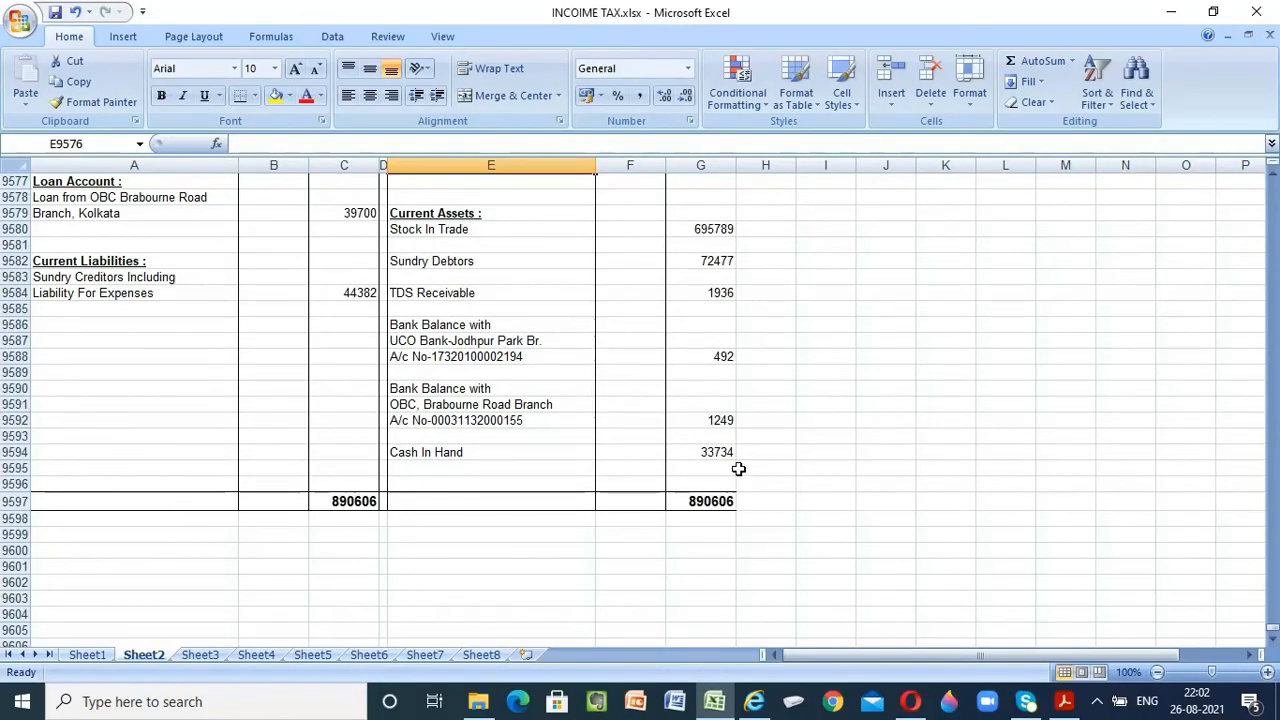
Enter the cash in hand figure from the Excel balance sheet, 33,734, as cash-in-hand
{"action": "key", "text": "alt+Tab"}
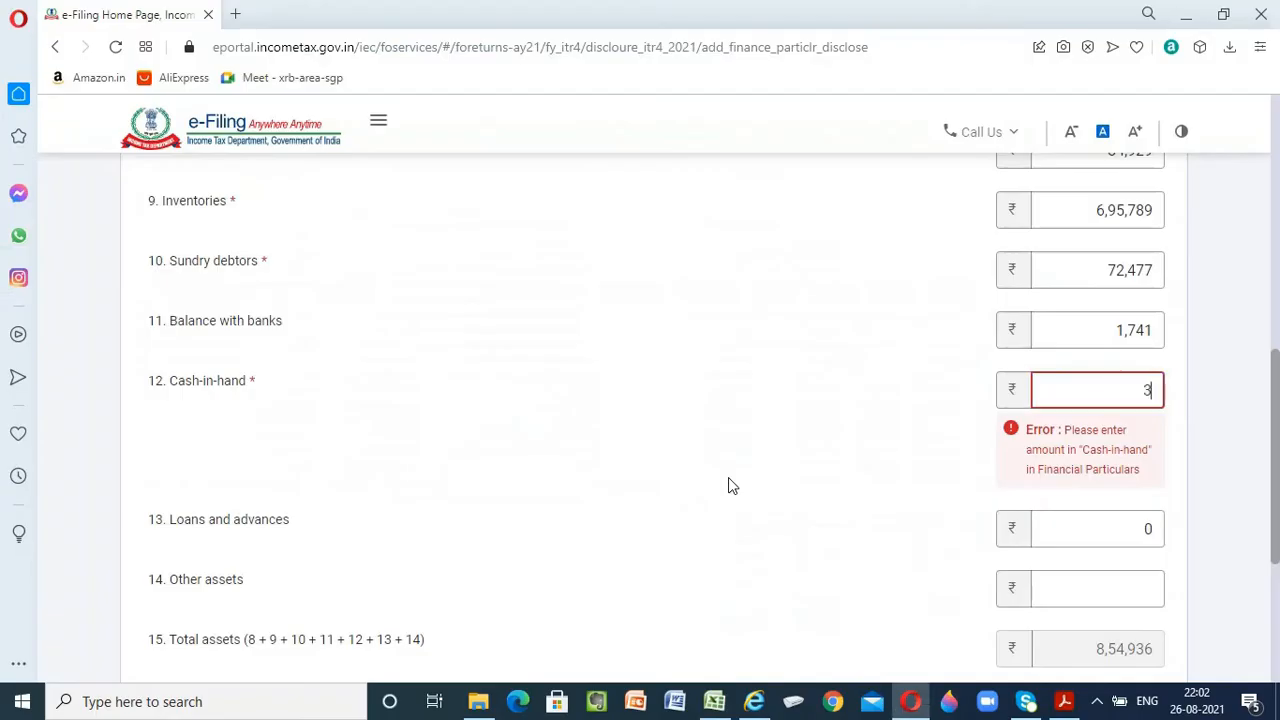
{"action": "type", "text": "33,734"}
{"action": "key", "text": "Tab"}
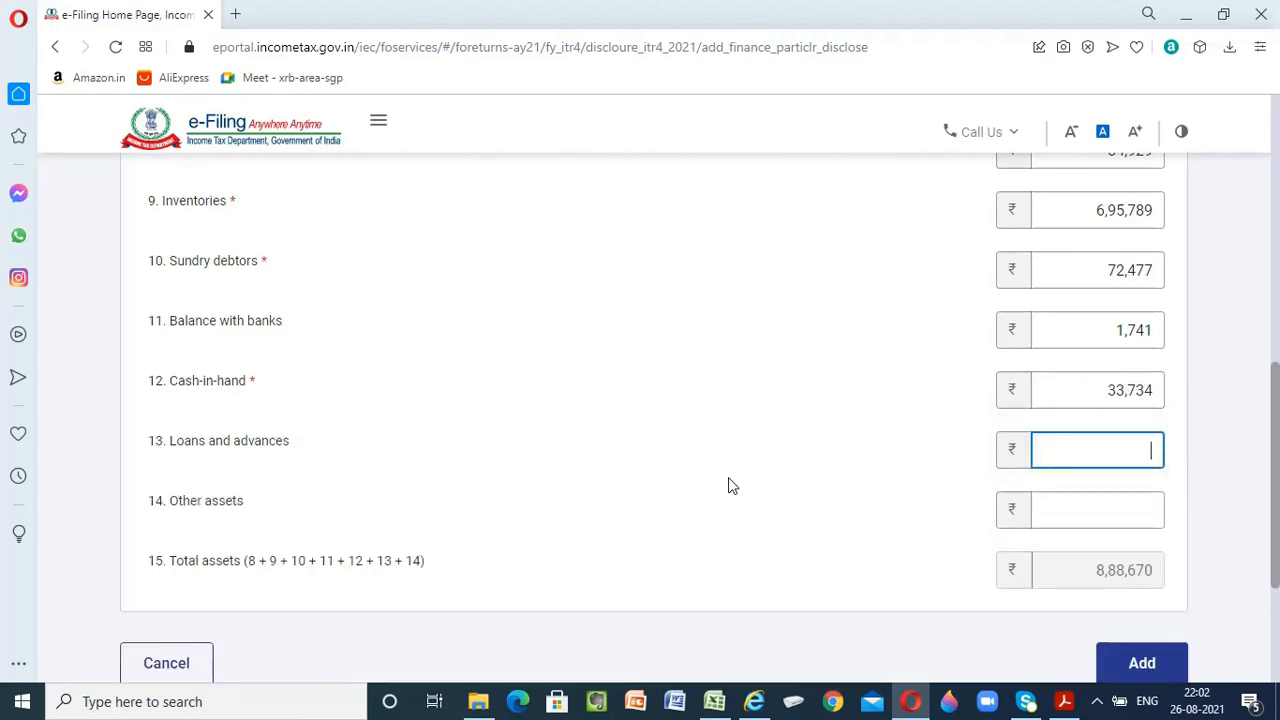
Check the assets in the Excel balance sheet and set loans and advances to 0
{"action": "key", "text": "alt+Tab"}
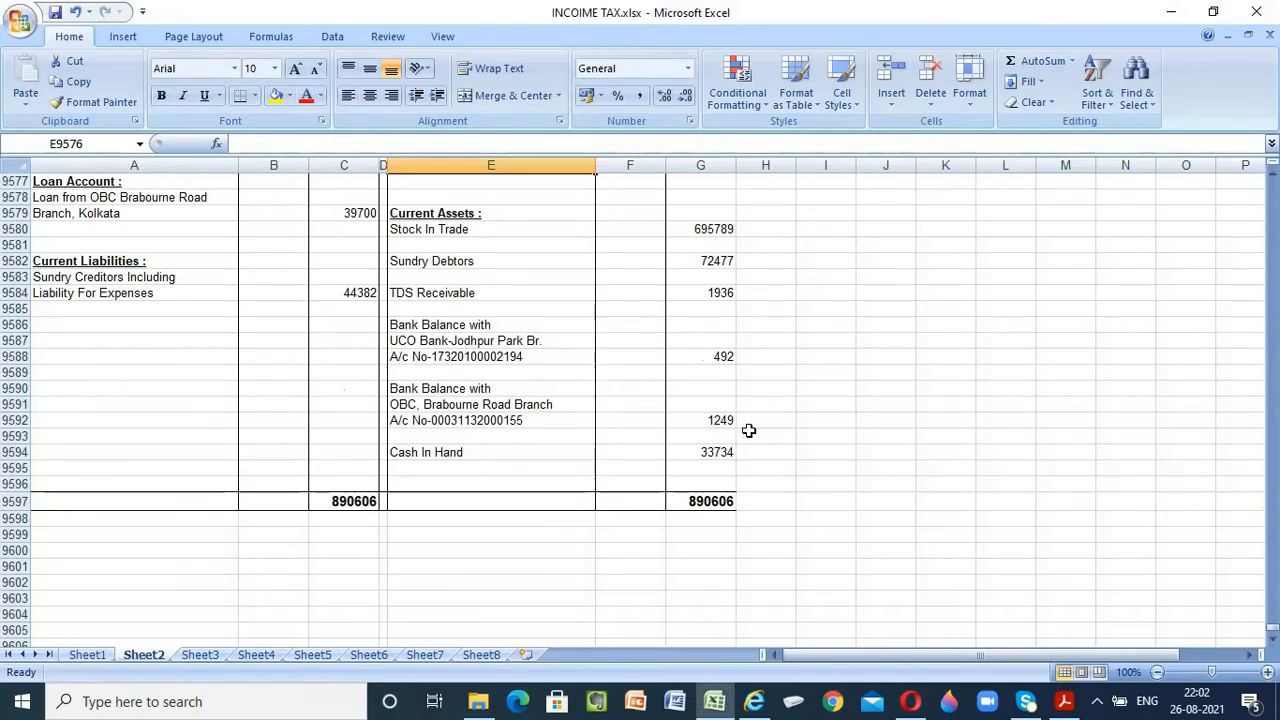
{"action": "scroll", "coordinate": [748, 430], "scroll_direction": "up", "scroll_amount": 1}
{"action": "key", "text": "alt+Tab"}
{"action": "type", "text": "0"}
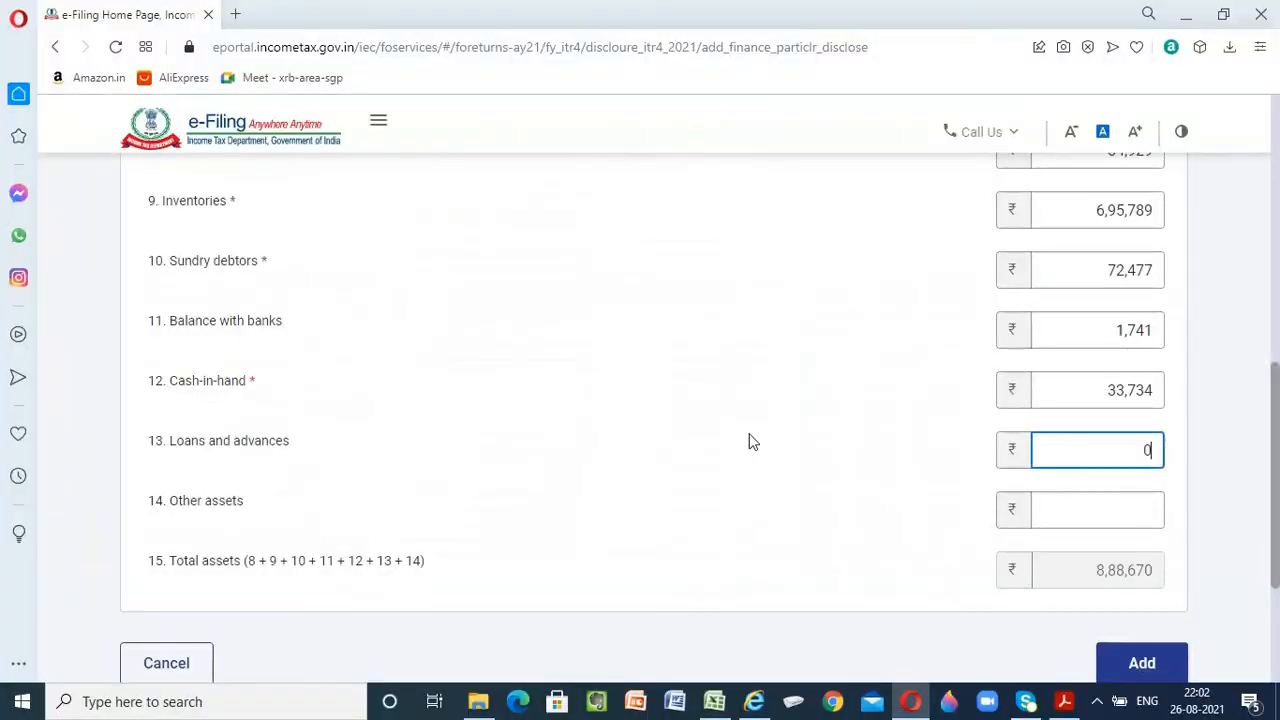
{"action": "key", "text": "Tab"}
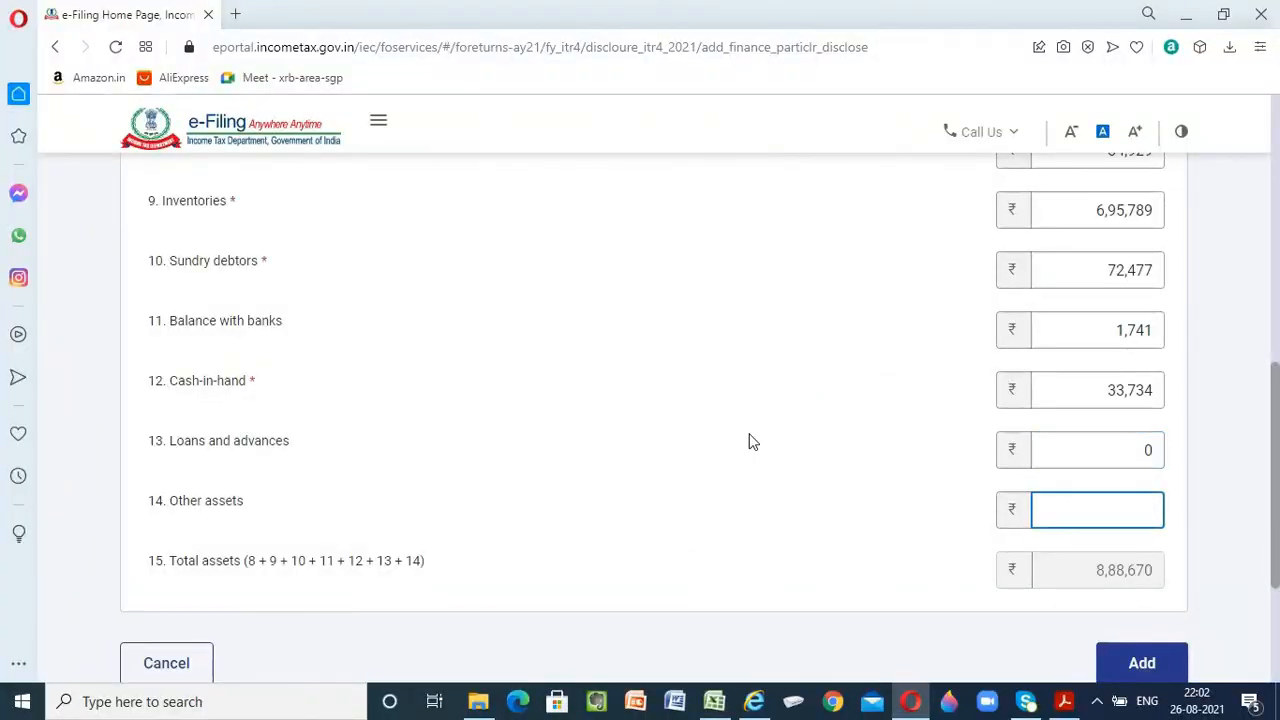
Enter the TDS receivable from the Excel balance sheet, 1,936, as other assets
{"action": "key", "text": "alt+Tab"}
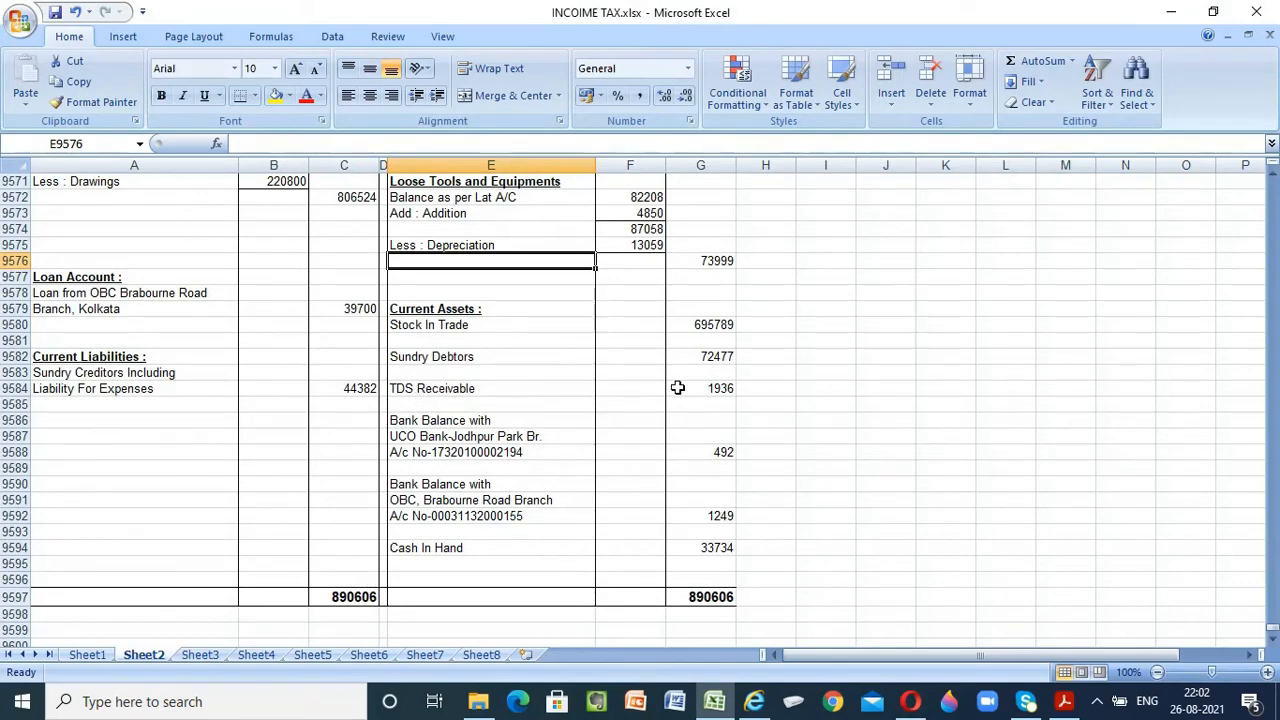
{"action": "key", "text": "alt+Tab"}
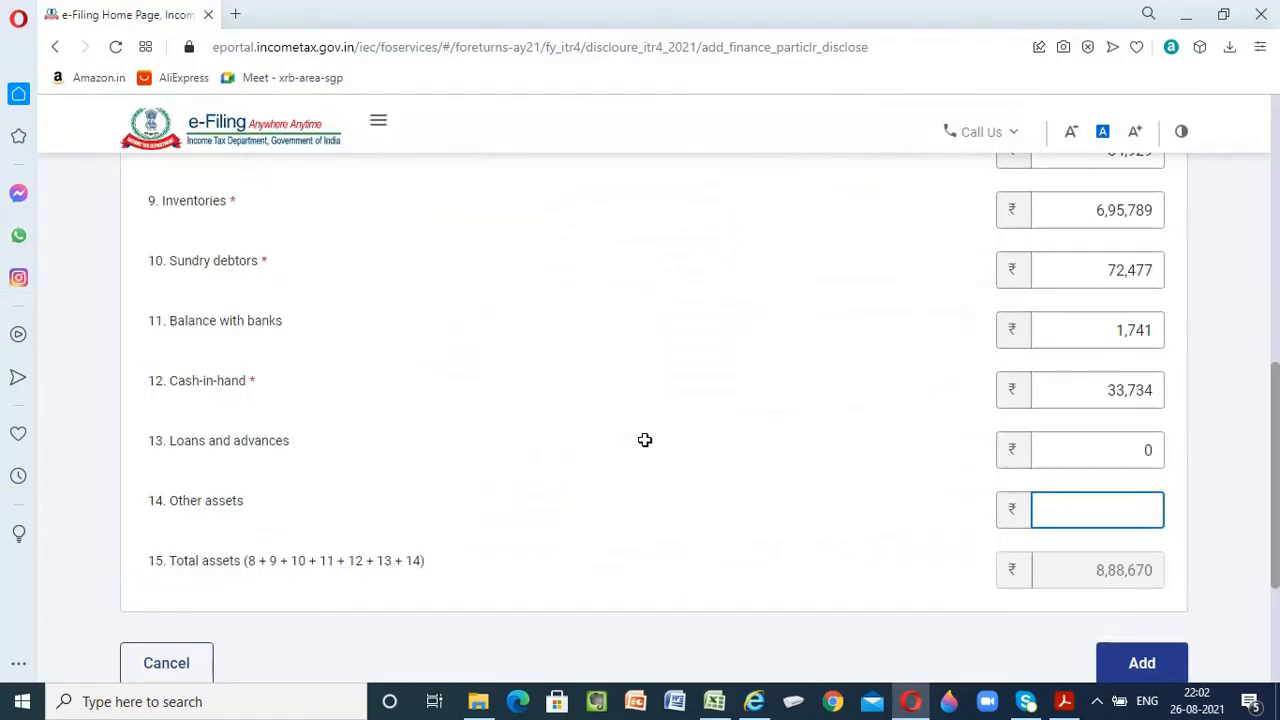
{"action": "type", "text": "6"}
{"action": "key", "text": "Tab"}
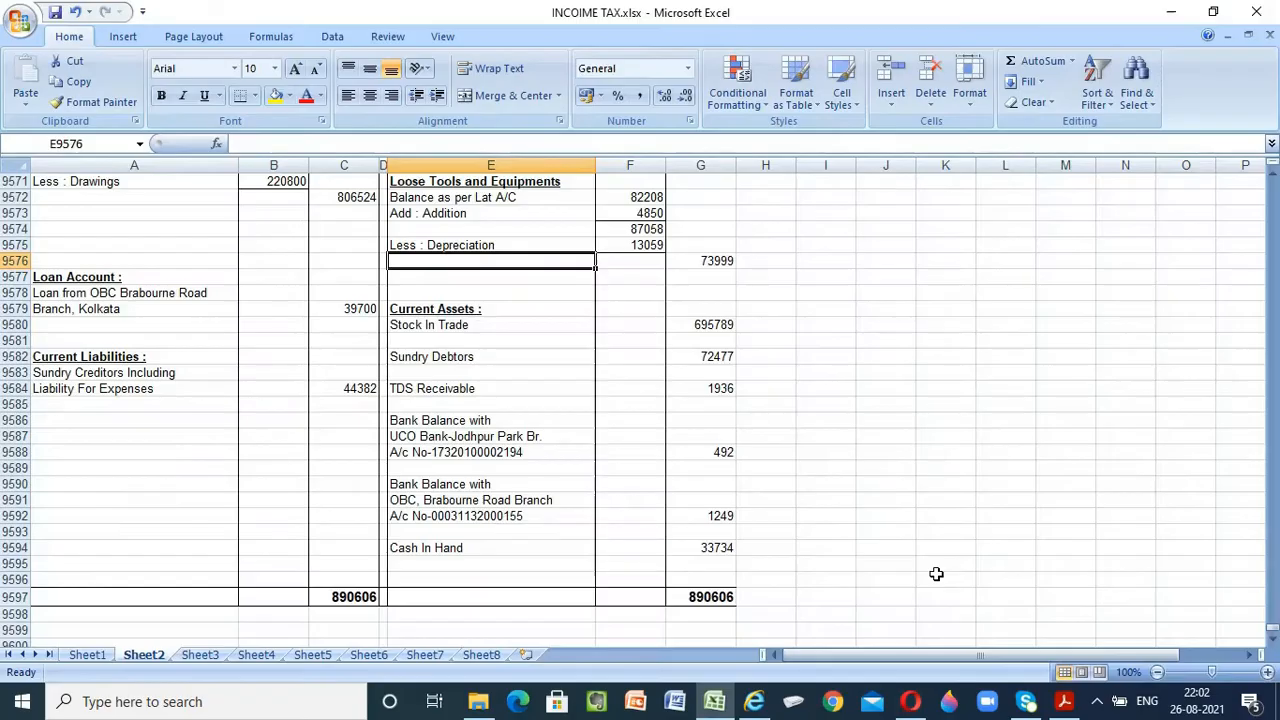
Compare total assets with the Excel total and with total capital and liabilities, and add the financial particulars to the return
{"action": "key", "text": "alt+Tab"}
{"action": "key", "text": "alt+Tab"}
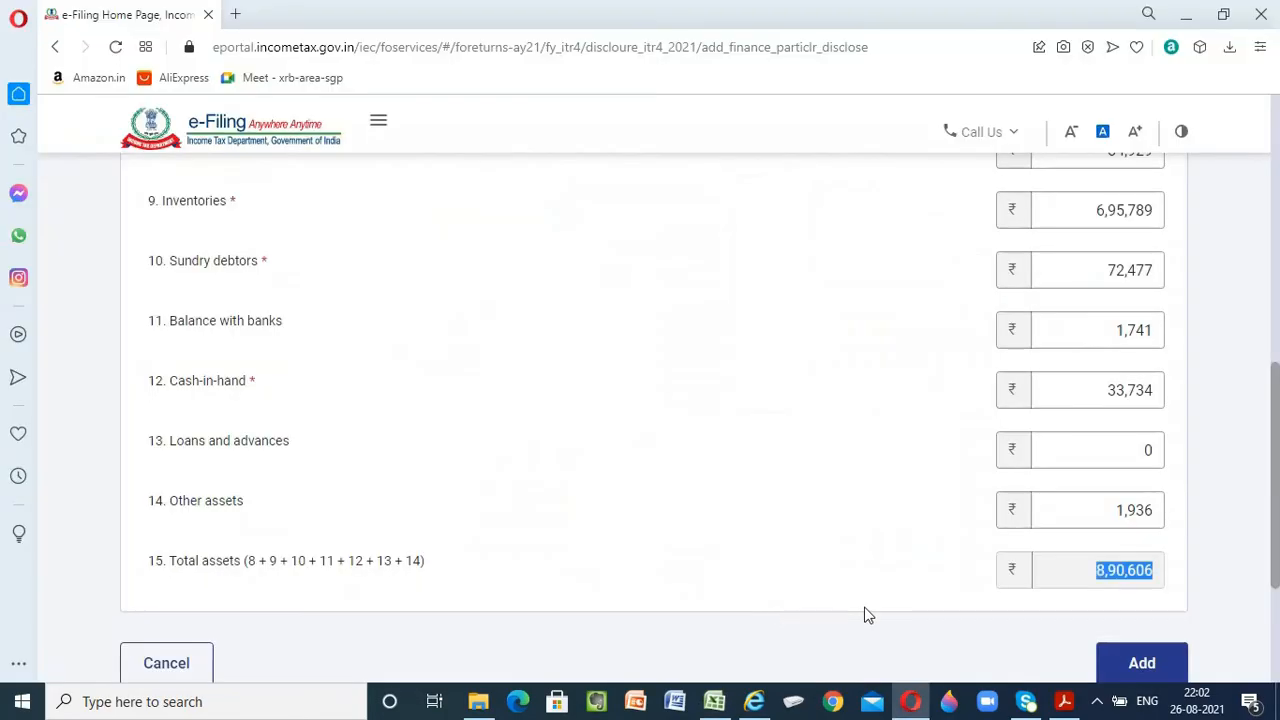
{"action": "scroll", "coordinate": [843, 566], "scroll_direction": "up", "scroll_amount": 4}
{"action": "scroll", "coordinate": [843, 566], "scroll_direction": "up", "scroll_amount": 2}
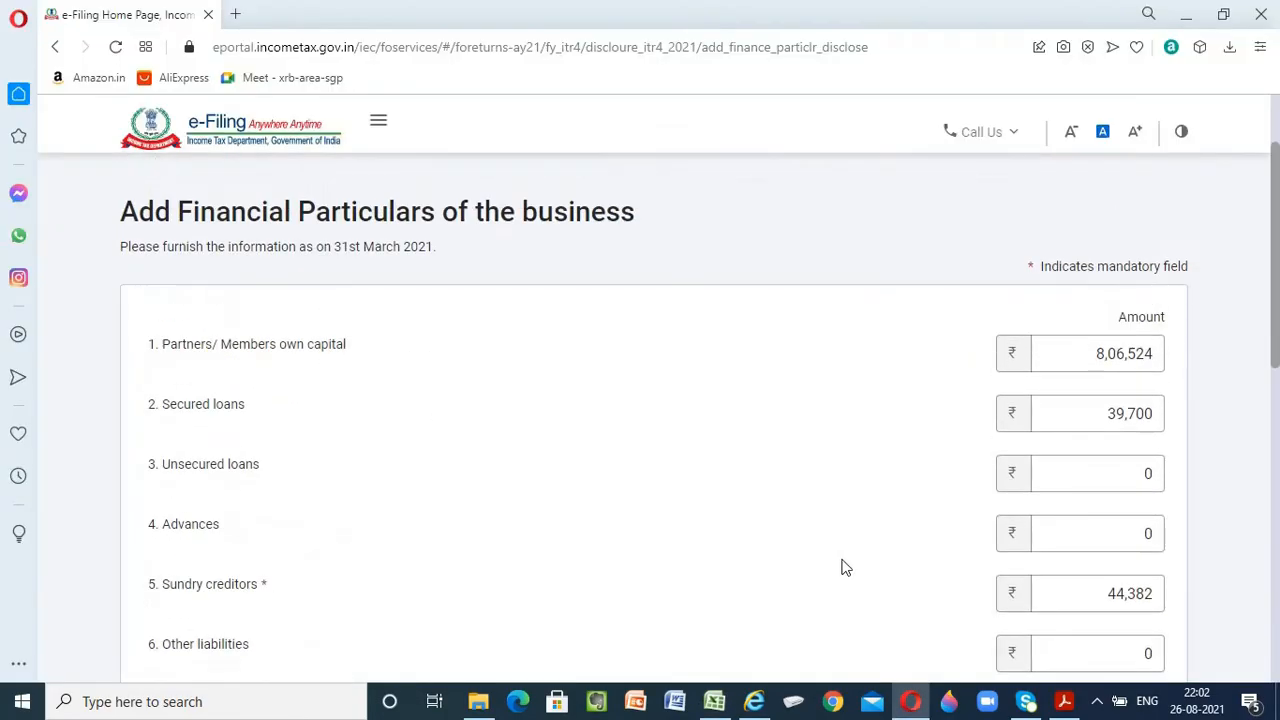
{"action": "scroll", "coordinate": [843, 566], "scroll_direction": "down", "scroll_amount": 2}
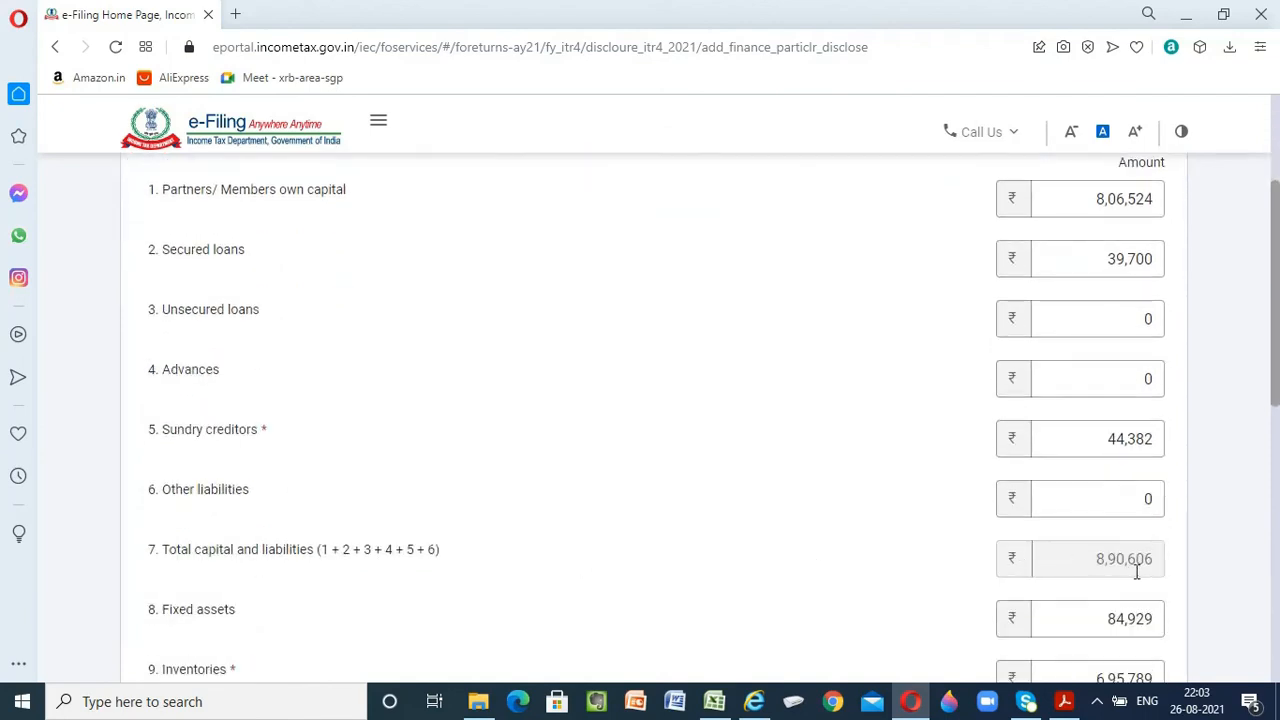
{"action": "scroll", "coordinate": [637, 480], "scroll_direction": "down", "scroll_amount": 7}
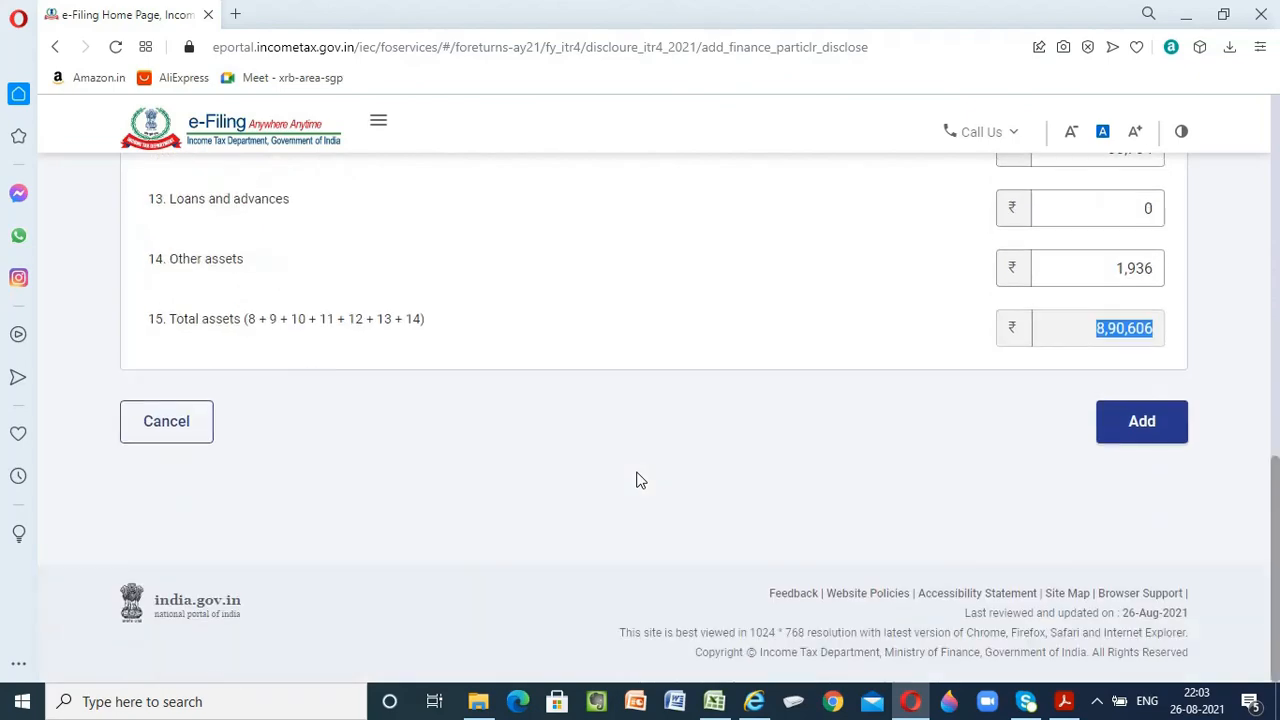
{"action": "left_click", "coordinate": [1142, 423]}
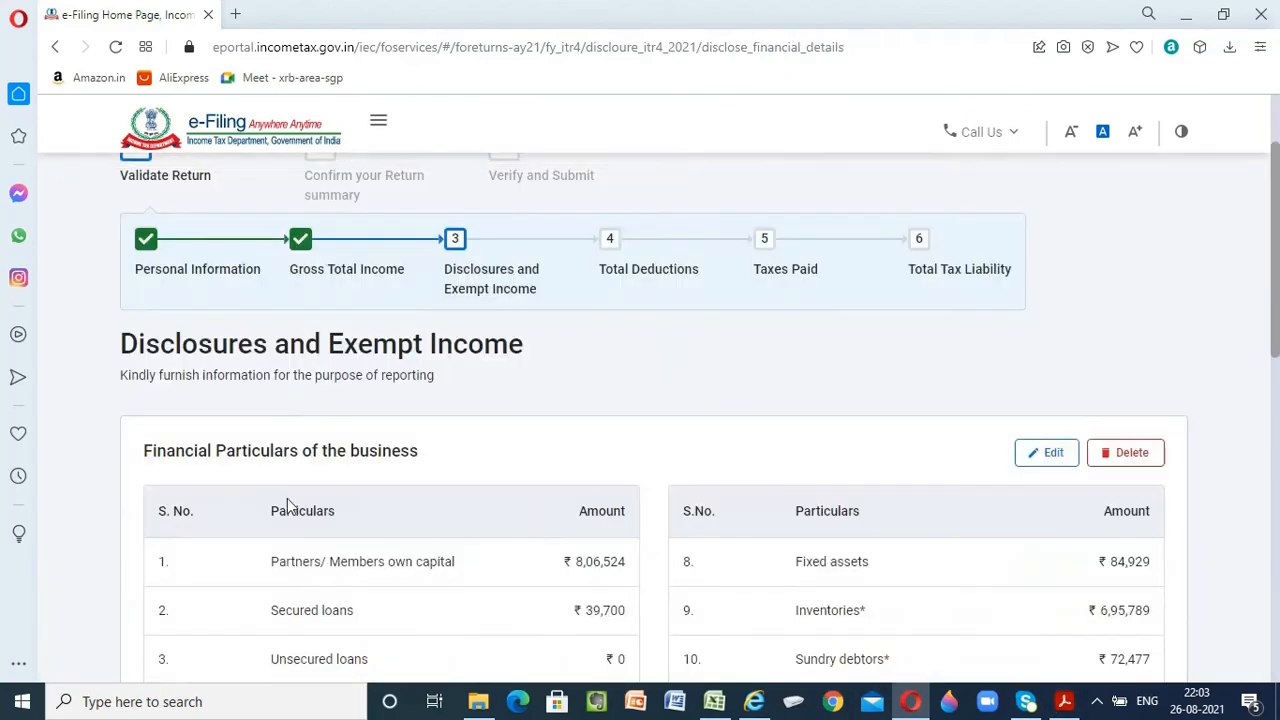
Review the financial particulars and confirm the Disclosures and Exempt Income section without adding GST or exempt income details
{"action": "scroll", "coordinate": [444, 481], "scroll_direction": "down", "scroll_amount": 2}
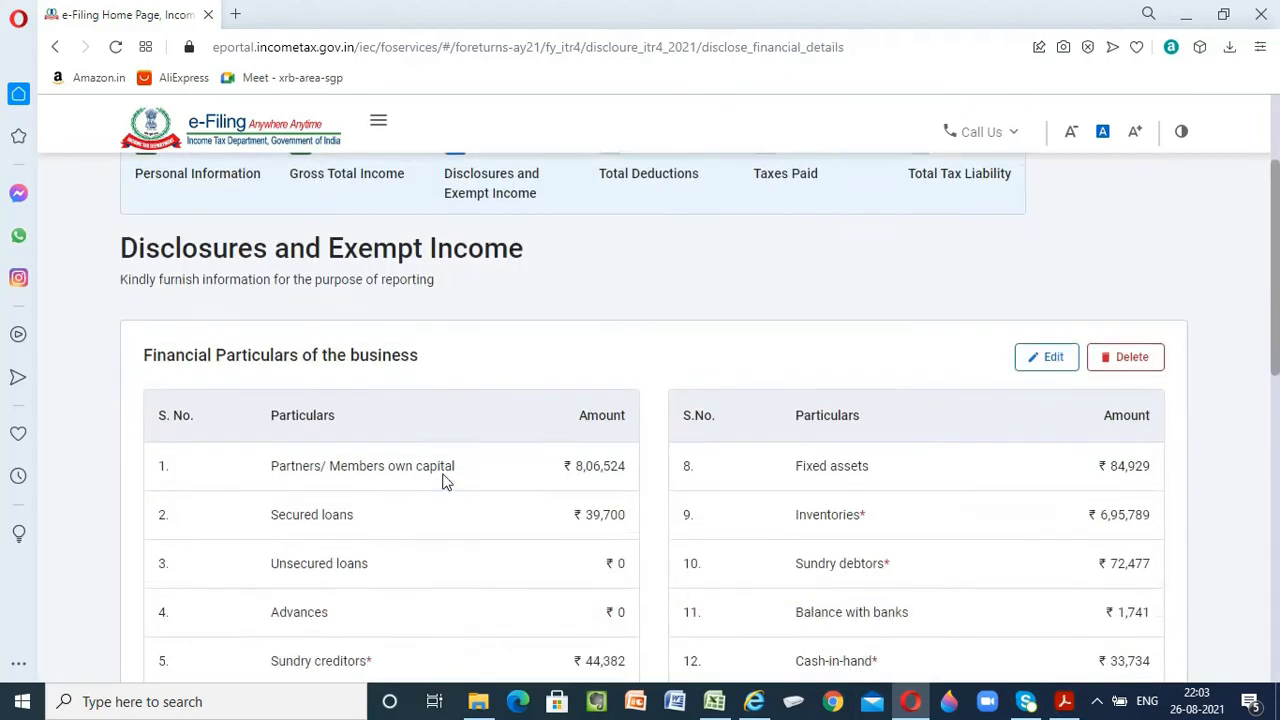
{"action": "scroll", "coordinate": [444, 481], "scroll_direction": "down", "scroll_amount": 2}
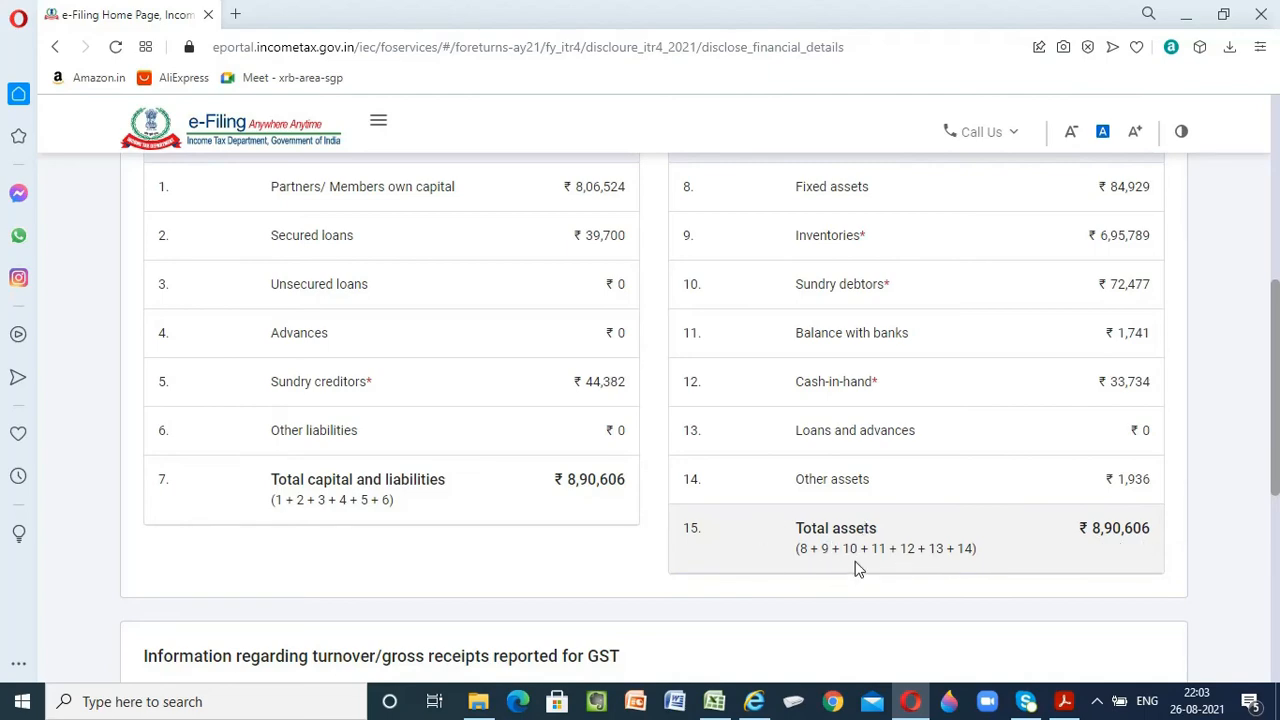
{"action": "scroll", "coordinate": [855, 568], "scroll_direction": "up", "scroll_amount": 4}
{"action": "scroll", "coordinate": [855, 568], "scroll_direction": "down", "scroll_amount": 5}
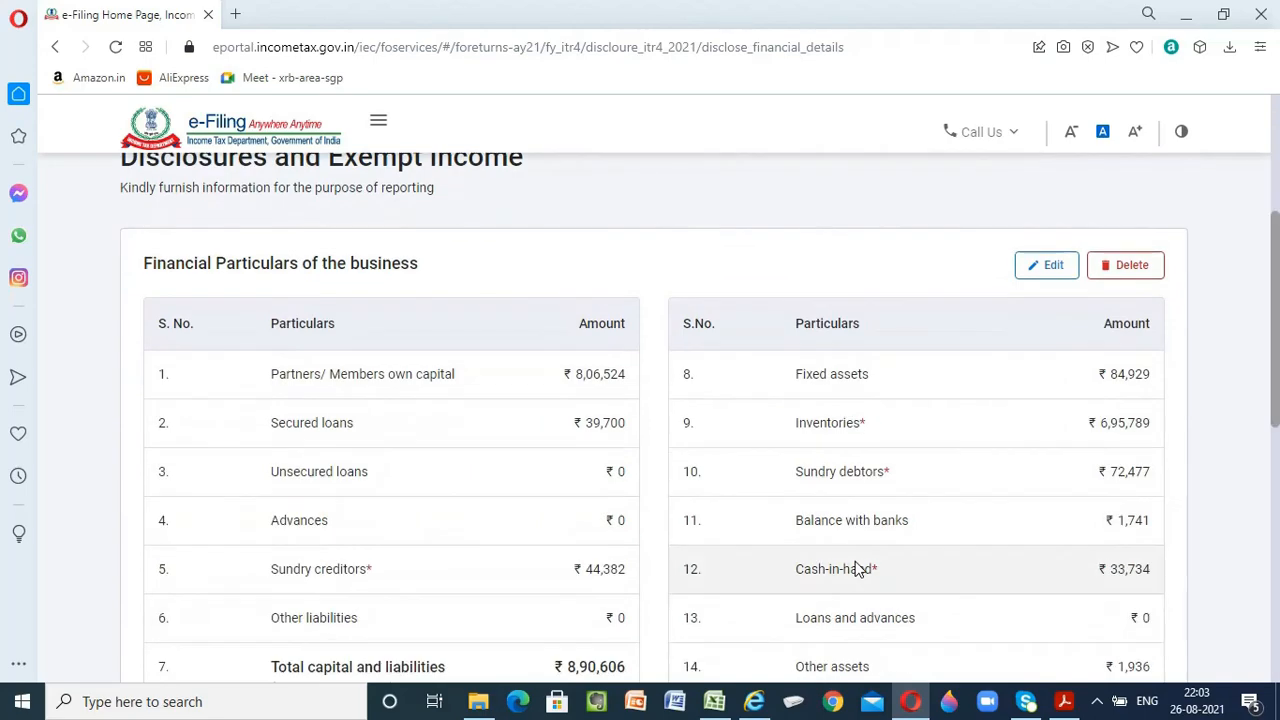
{"action": "scroll", "coordinate": [855, 568], "scroll_direction": "down", "scroll_amount": 2}
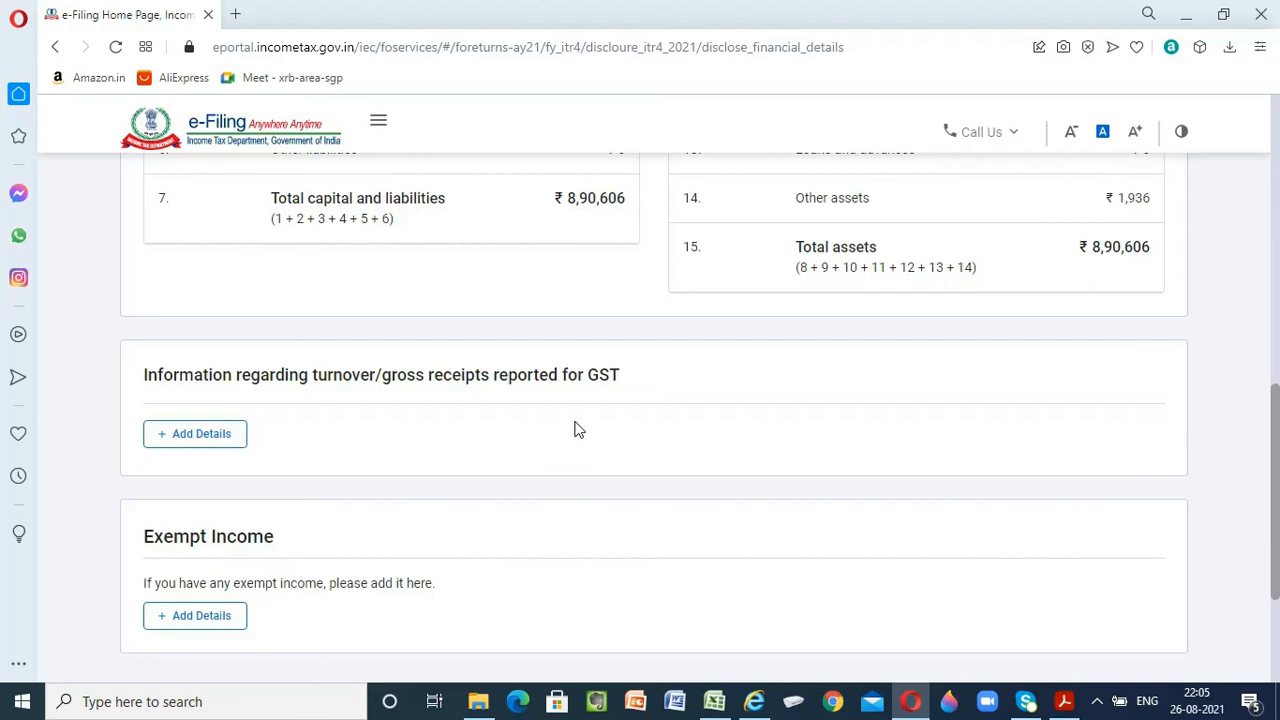
{"action": "scroll", "coordinate": [575, 430], "scroll_direction": "down", "scroll_amount": 1}
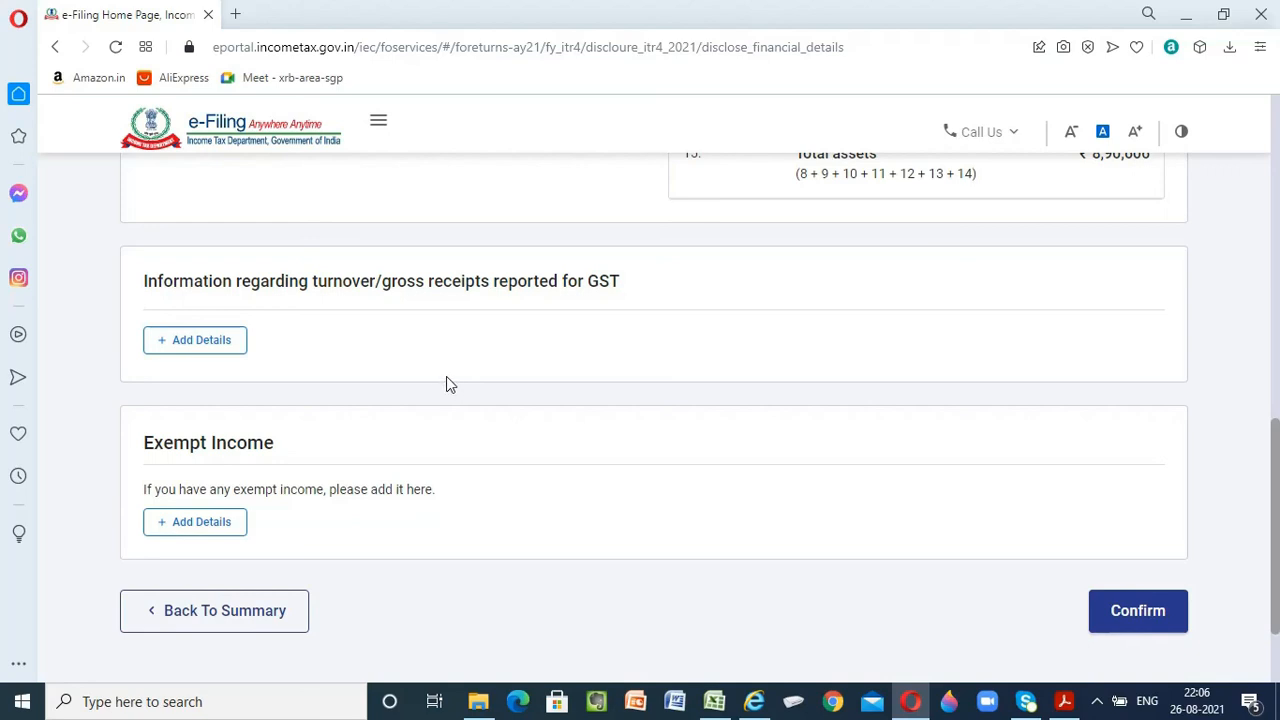
{"action": "scroll", "coordinate": [446, 378], "scroll_direction": "down", "scroll_amount": 2}
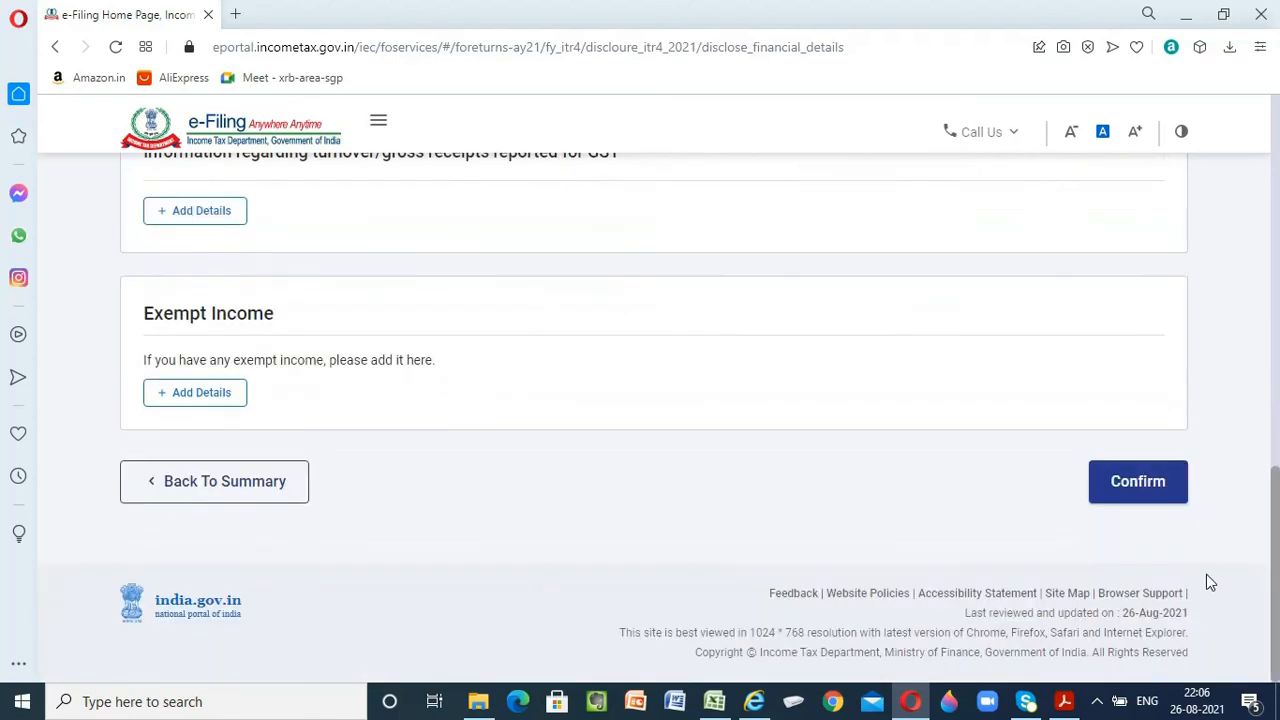
{"action": "left_click", "coordinate": [1130, 500]}
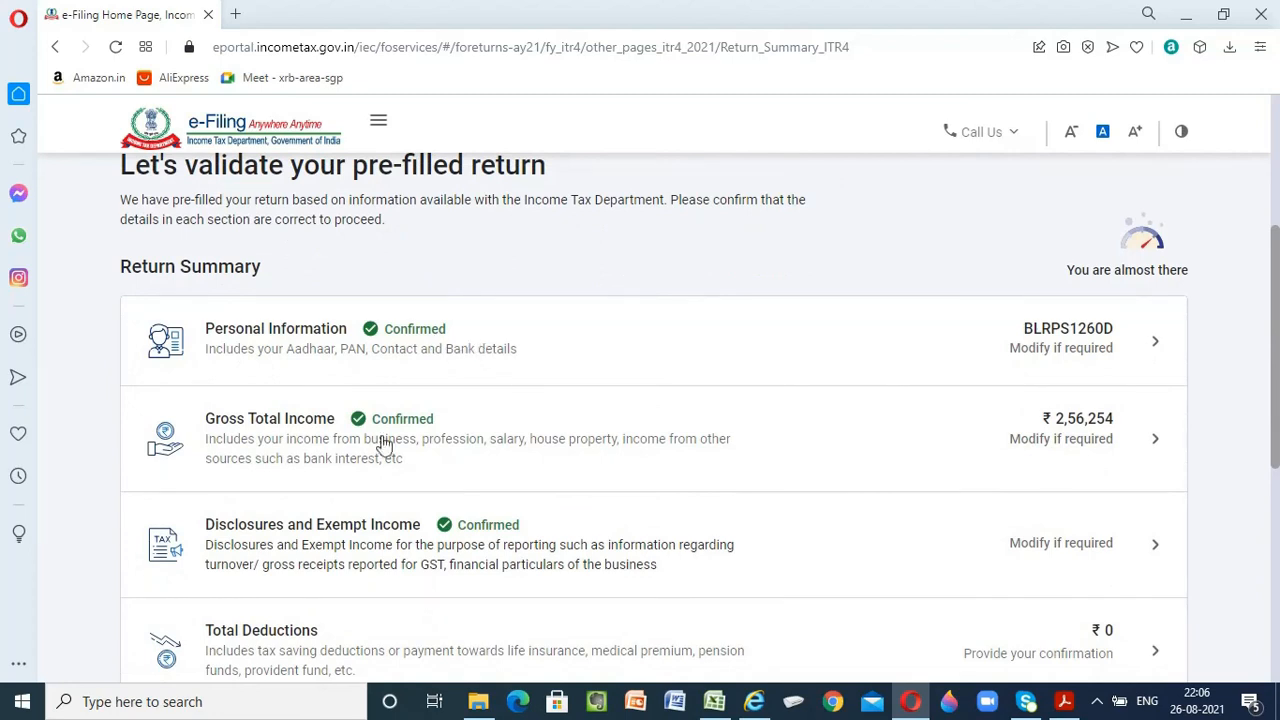
Check the return summary for the confirmed sections and those still awaiting confirmation
{"action": "scroll", "coordinate": [614, 449], "scroll_direction": "down", "scroll_amount": 1}
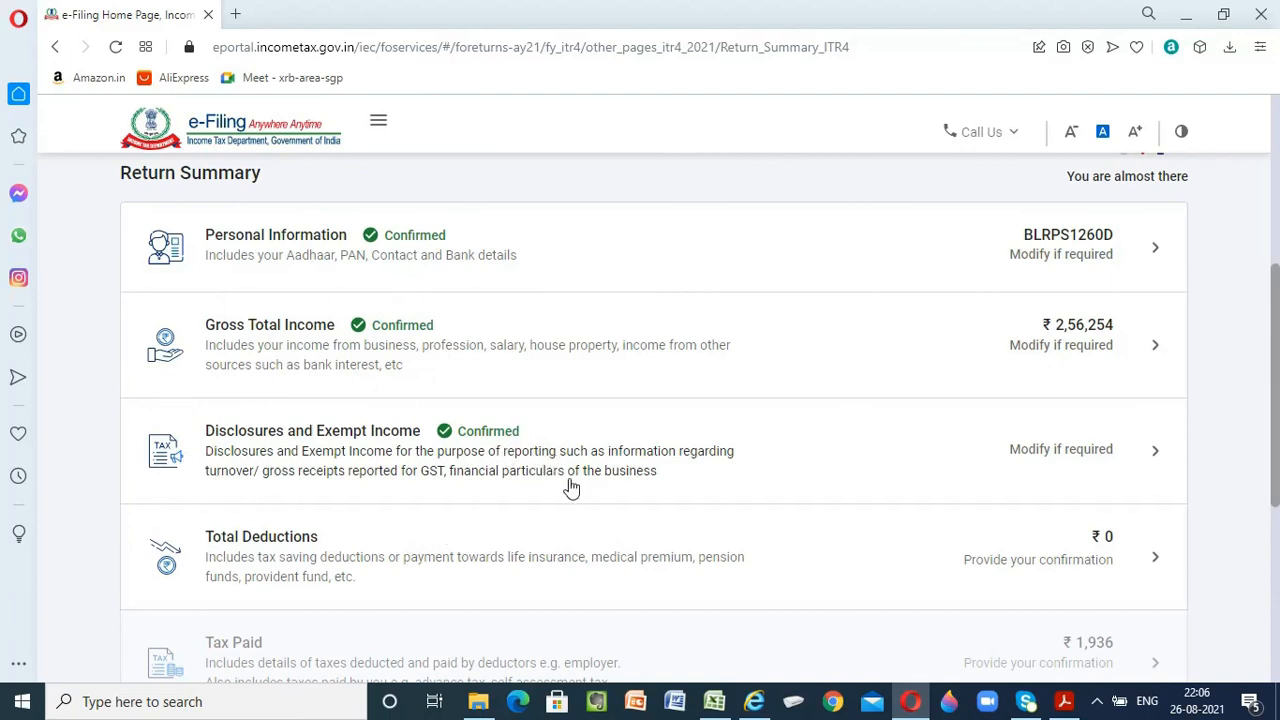
{"action": "scroll", "coordinate": [740, 540], "scroll_direction": "down", "scroll_amount": 1}
{"action": "scroll", "coordinate": [743, 540], "scroll_direction": "up", "scroll_amount": 2}
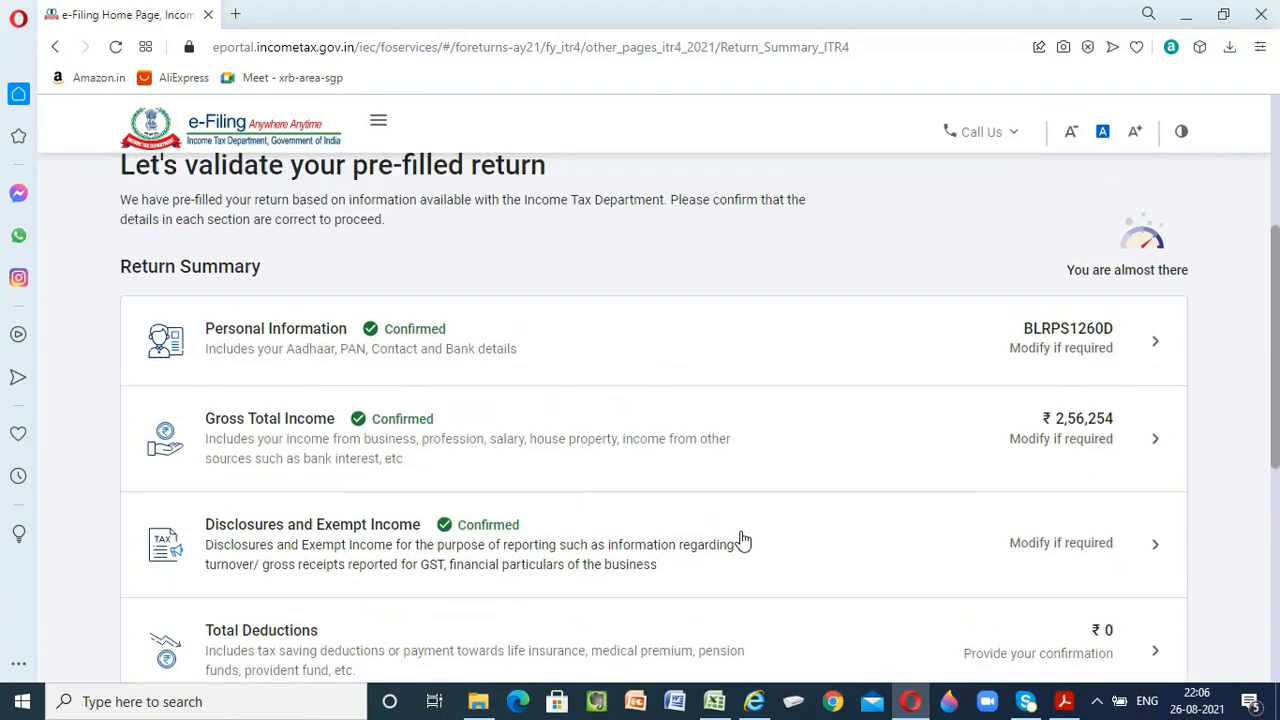